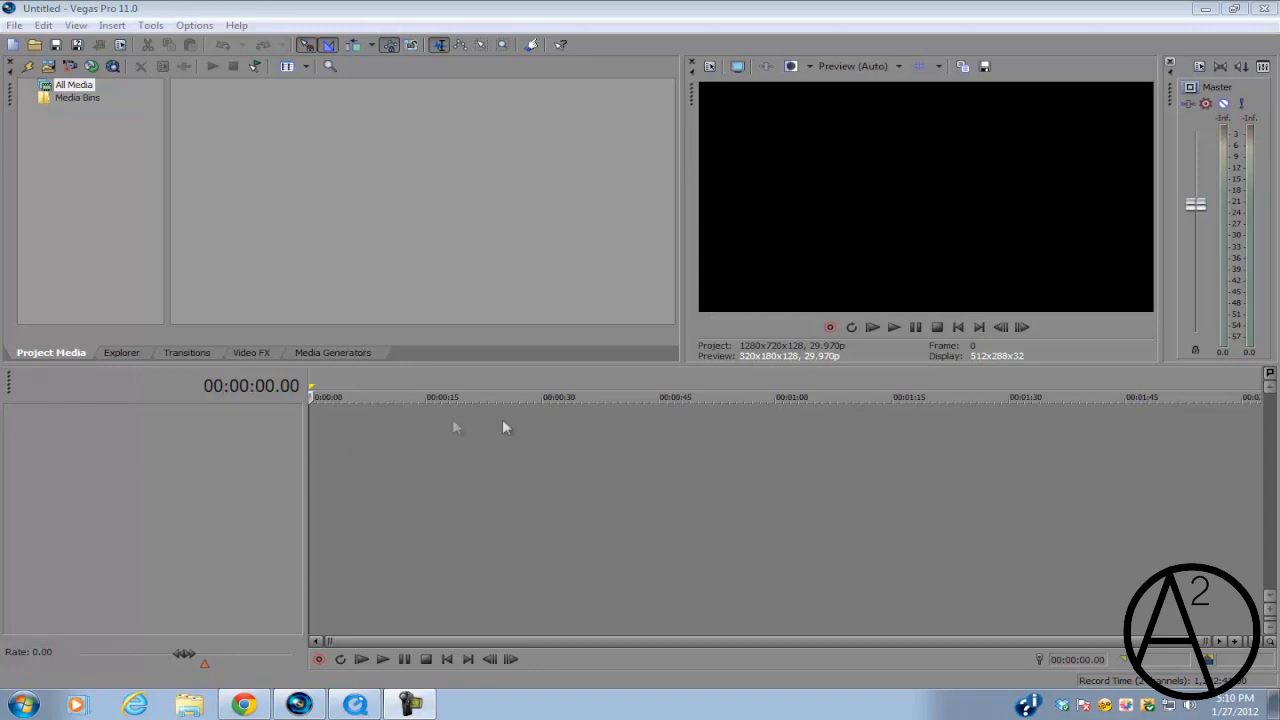
Confirm the HDV 720-30p project video settings.
{"action": "left_click", "coordinate": [711, 66]}
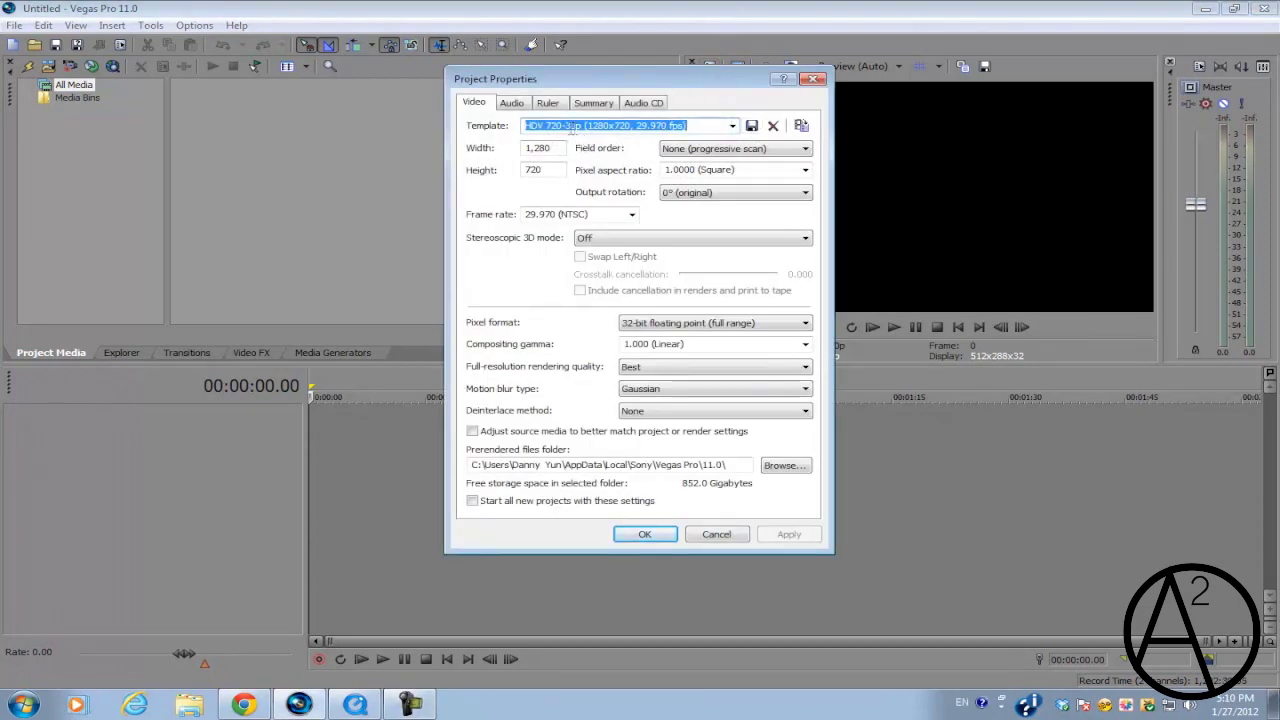
{"action": "left_click", "coordinate": [655, 538]}
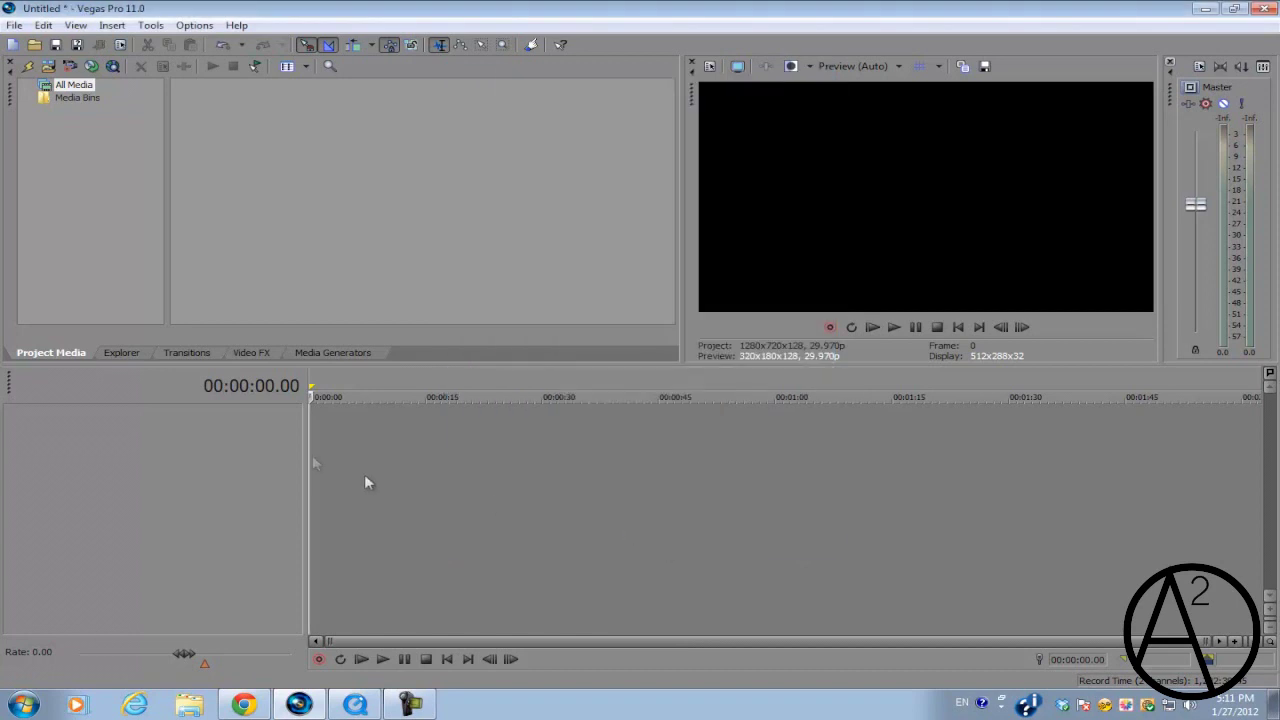
{"action": "left_click", "coordinate": [112, 25]}
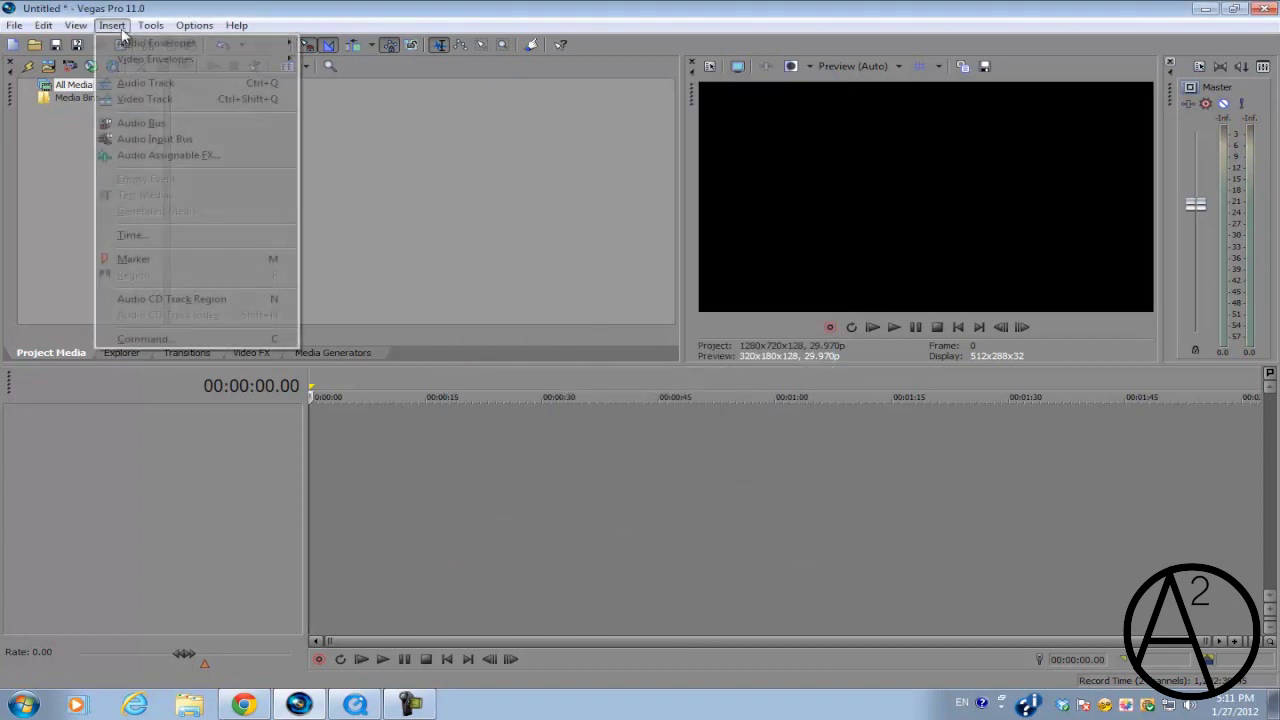
{"action": "left_click", "coordinate": [344, 465]}
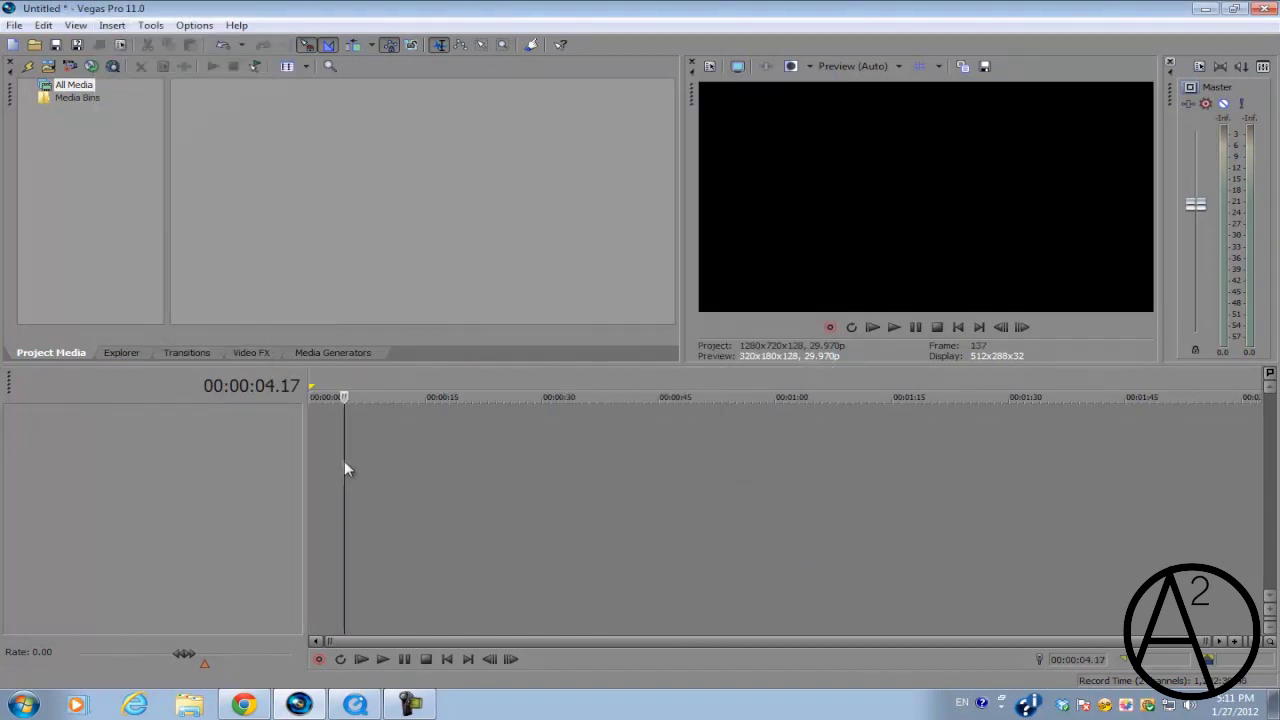
Add a new empty video track to the timeline.
{"action": "left_click", "coordinate": [316, 418]}
{"action": "right_click", "coordinate": [380, 424]}
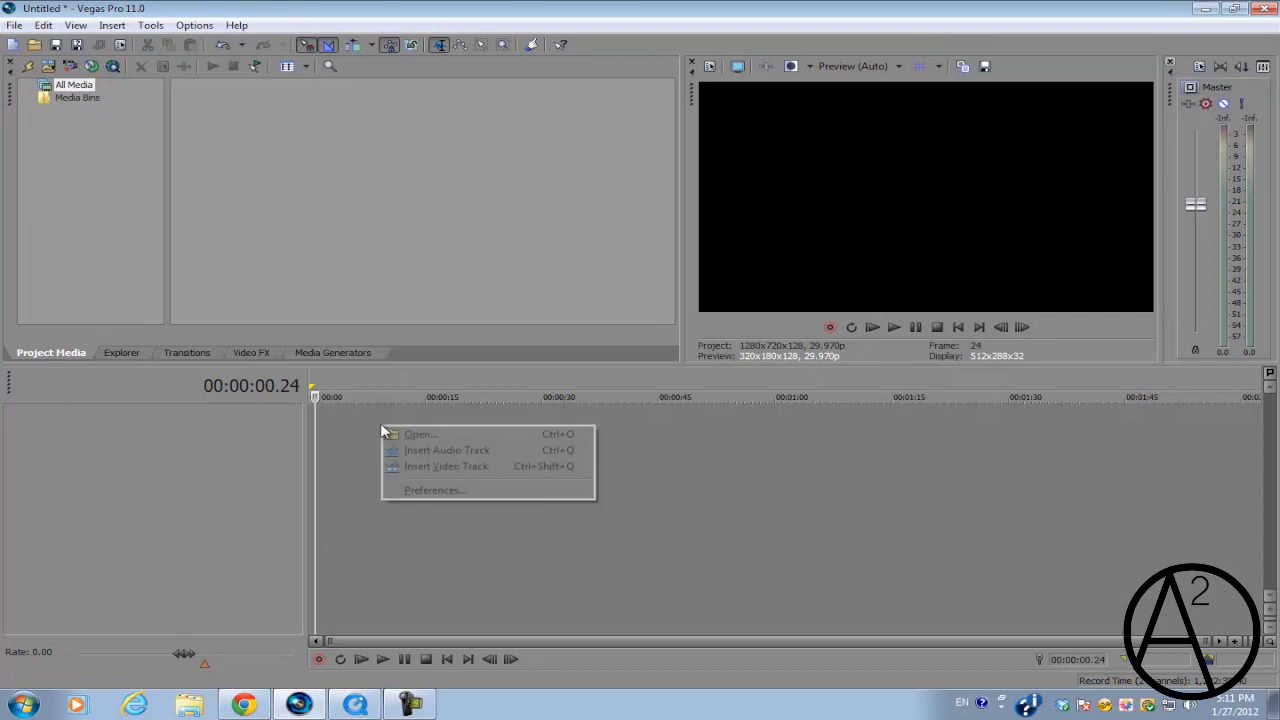
{"action": "left_click", "coordinate": [429, 469]}
{"action": "left_click", "coordinate": [112, 25]}
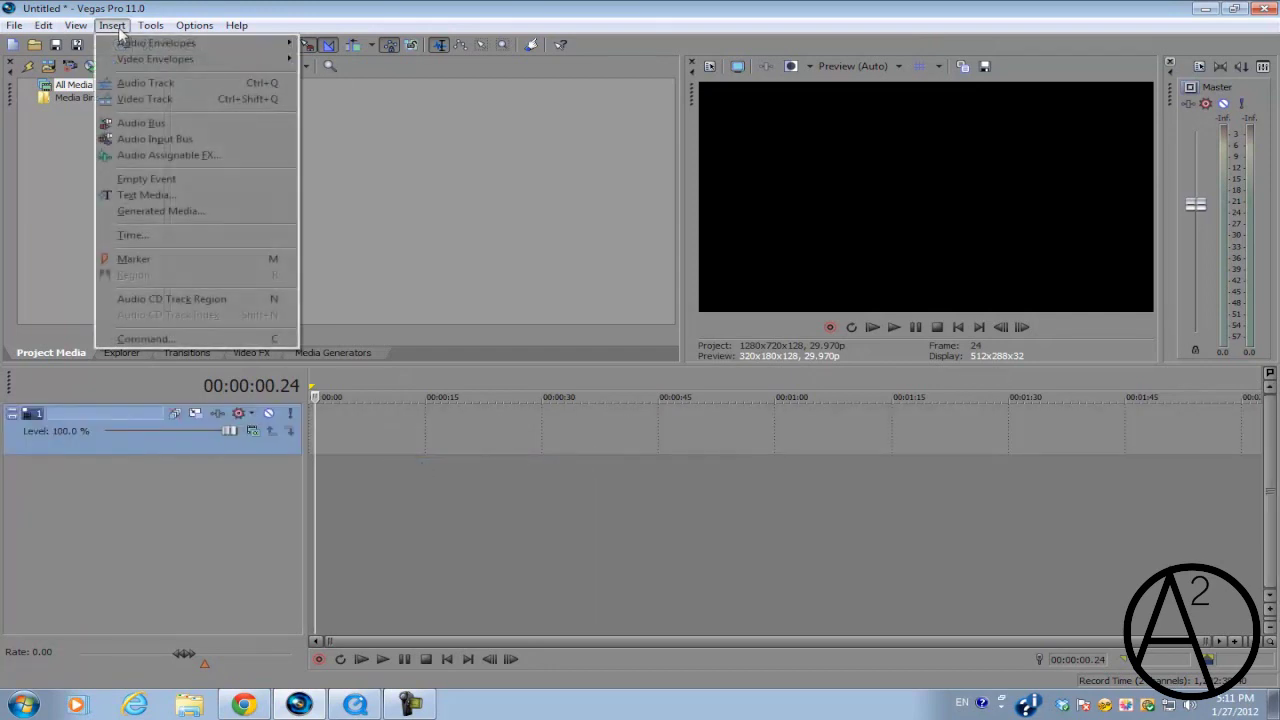
Insert a text media event, centre-align it and delete the Sample Text placeholder.
{"action": "left_click", "coordinate": [166, 200]}
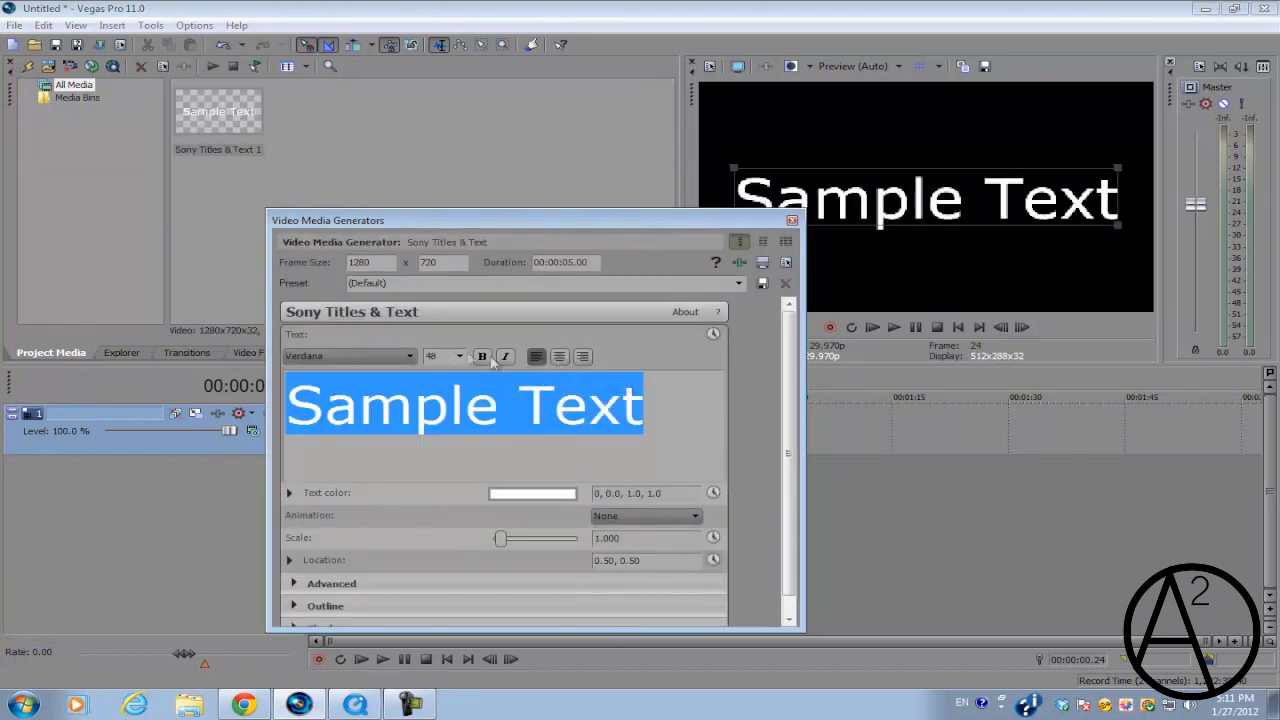
{"action": "left_click", "coordinate": [555, 359]}
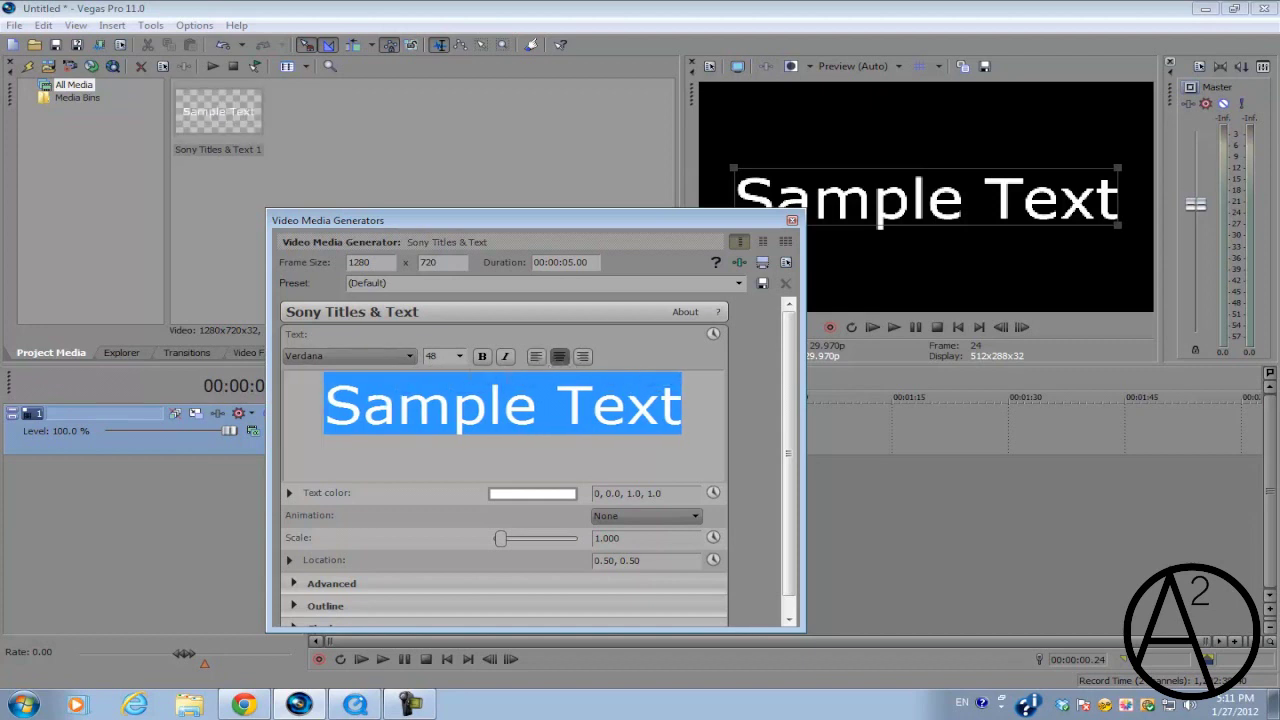
{"action": "key", "text": "Delete"}
Check the Lock-On Example reference video, then switch the title font to TYPOGRAPH PRO.
{"action": "left_click", "coordinate": [407, 358]}
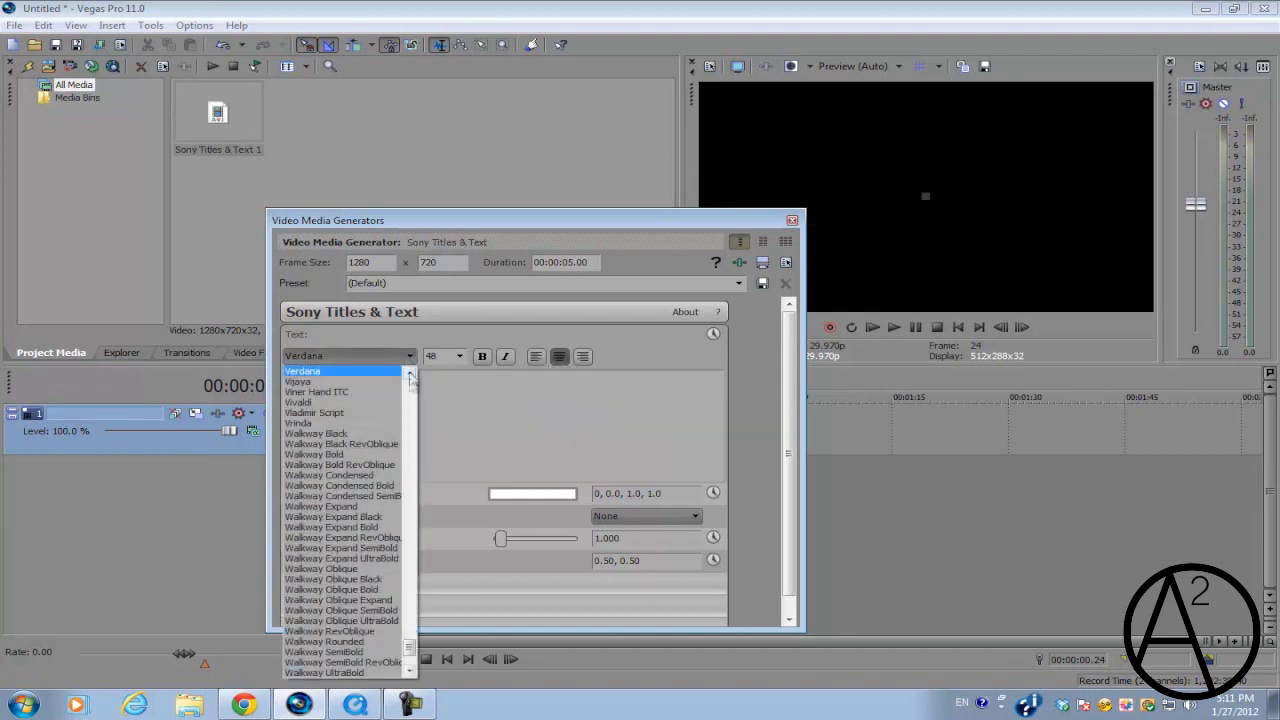
{"action": "left_click", "coordinate": [409, 630]}
{"action": "scroll", "coordinate": [409, 630], "scroll_direction": "down", "scroll_amount": 9}
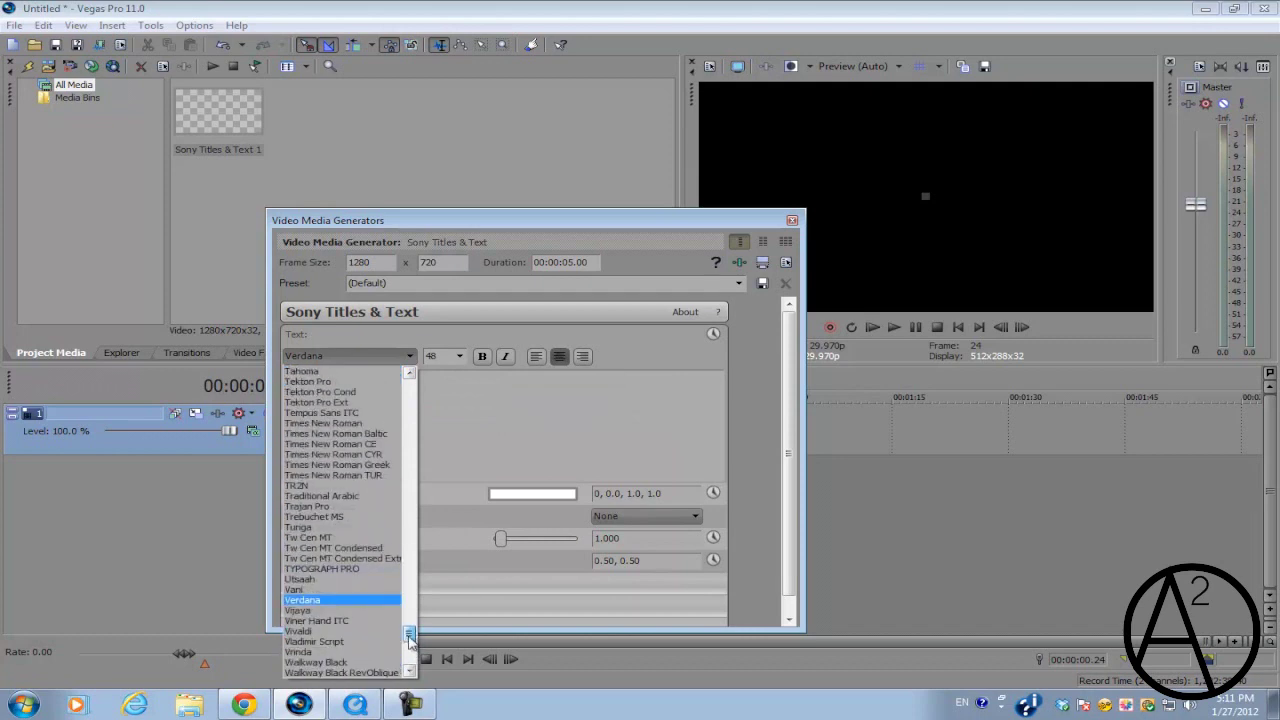
{"action": "left_click", "coordinate": [360, 707]}
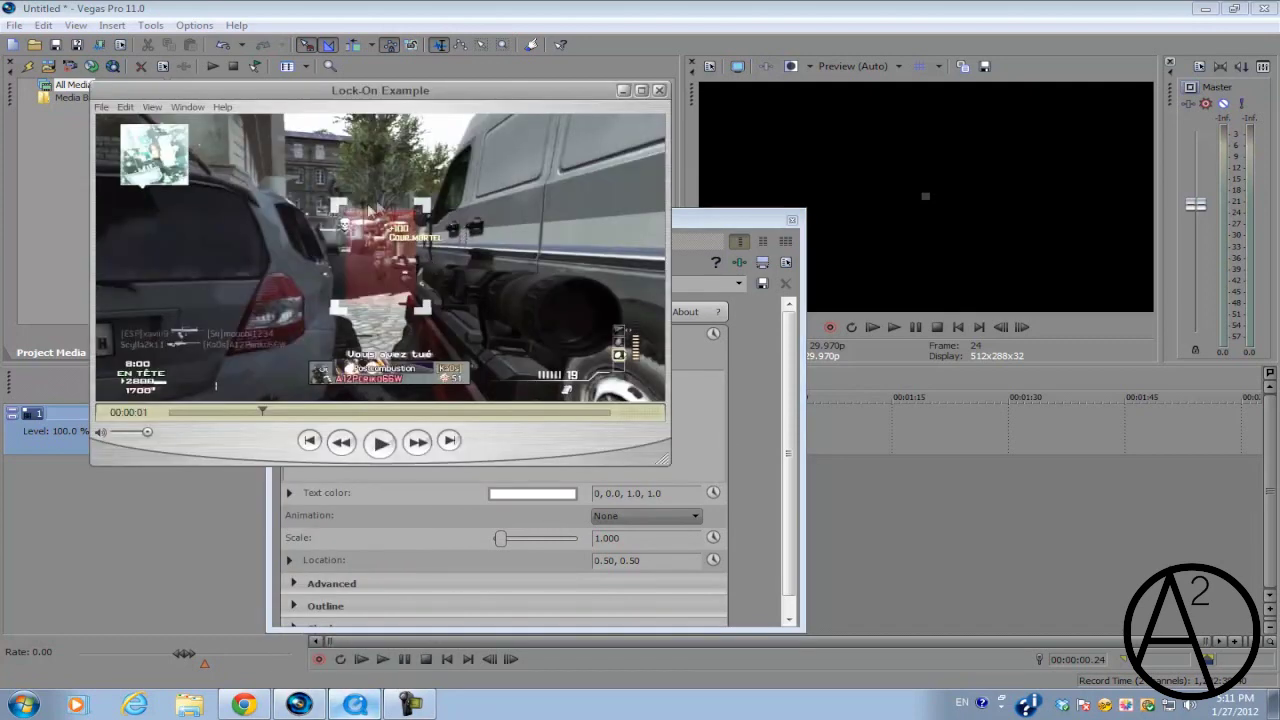
{"action": "left_click", "coordinate": [857, 382]}
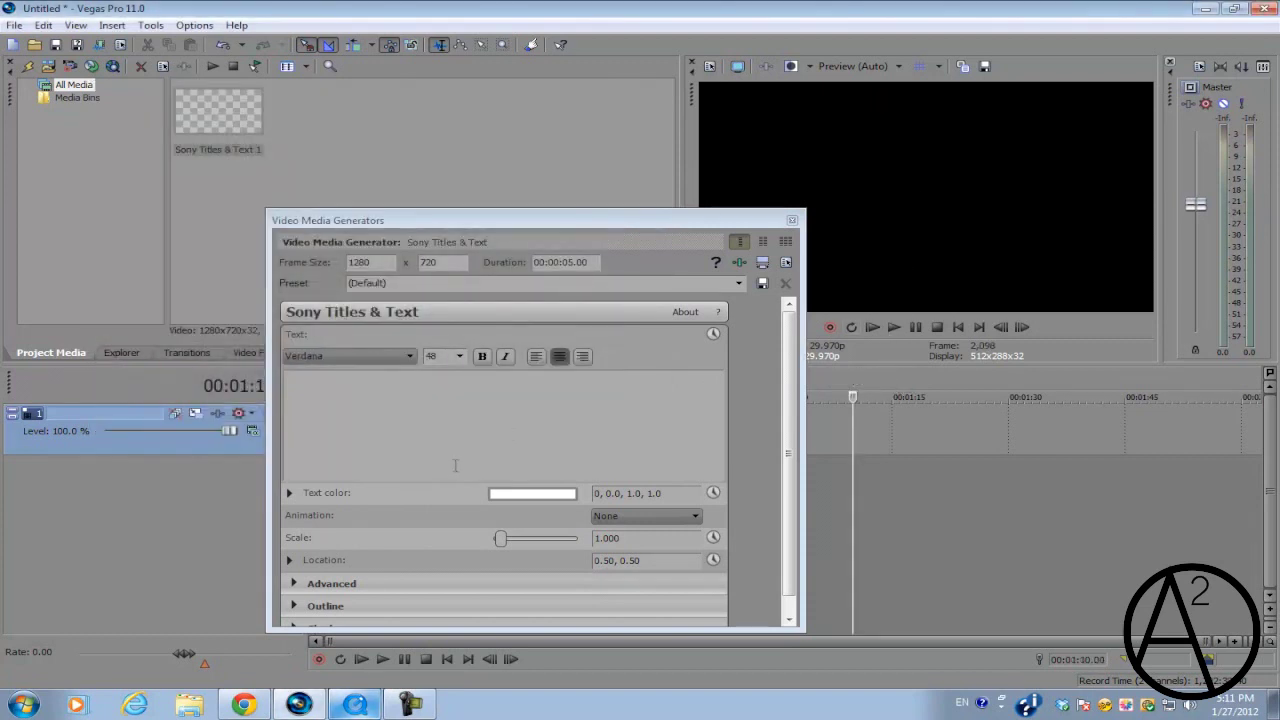
{"action": "left_click_drag", "start_coordinate": [492, 222], "coordinate": [662, 235]}
{"action": "left_click", "coordinate": [339, 430]}
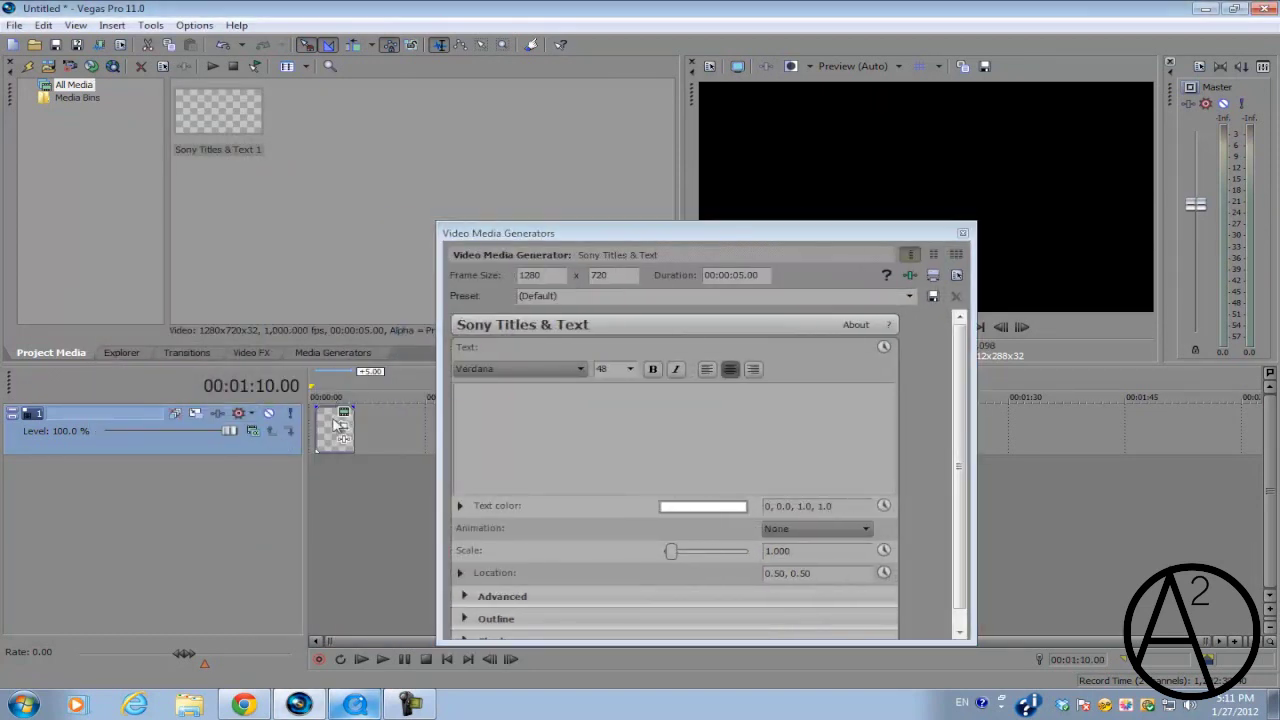
{"action": "left_click", "coordinate": [567, 369]}
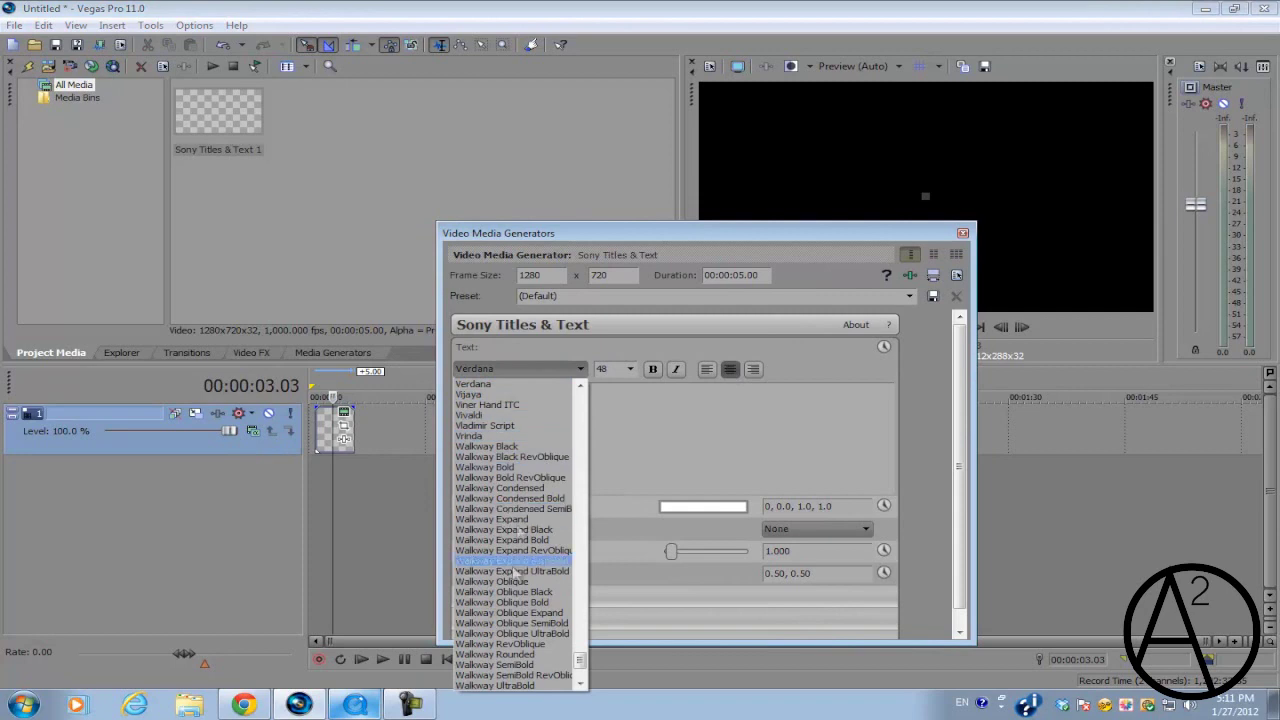
{"action": "left_click_drag", "start_coordinate": [581, 662], "coordinate": [581, 643]}
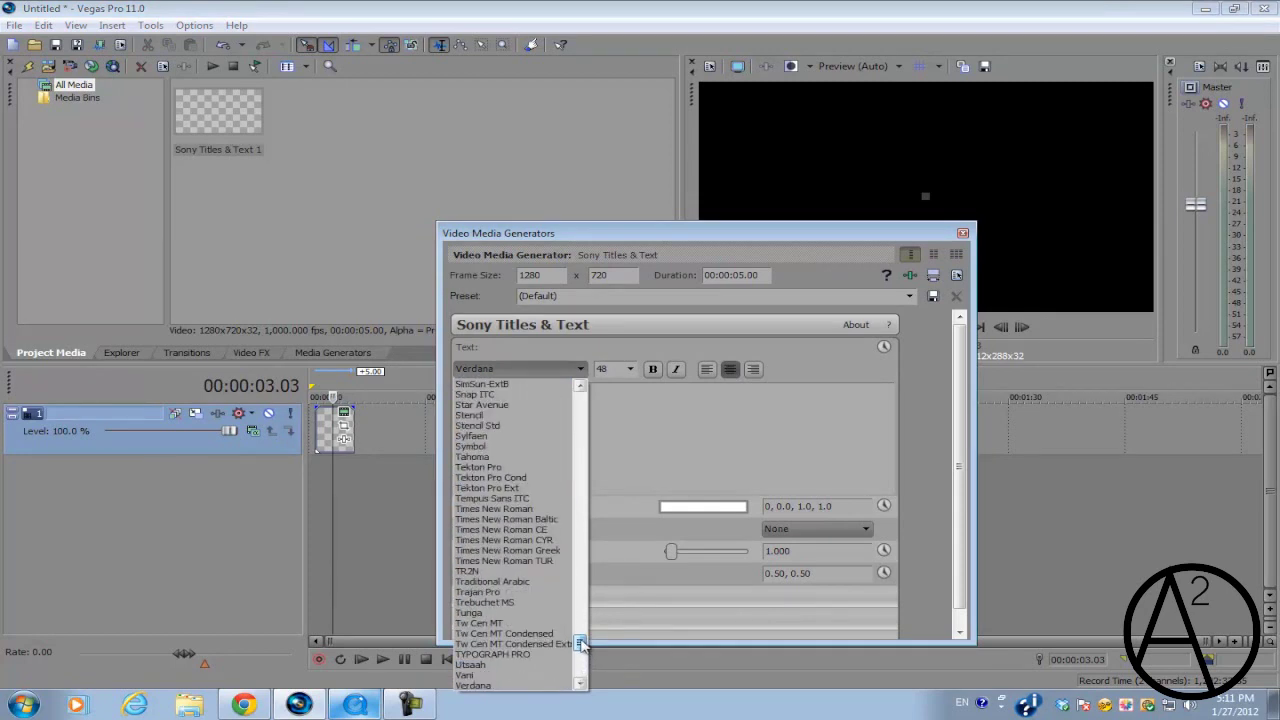
{"action": "left_click", "coordinate": [493, 654]}
Make the title text bold at font size 36.
{"action": "left_click", "coordinate": [652, 370]}
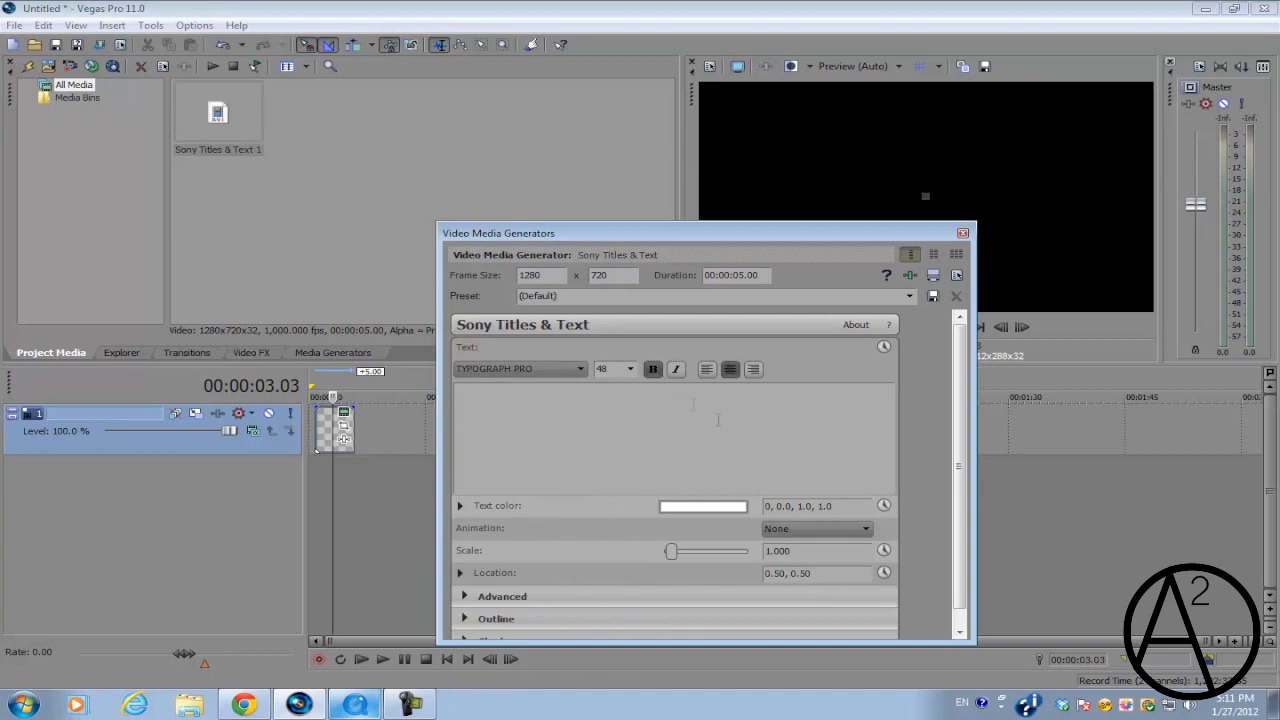
{"action": "left_click", "coordinate": [630, 369]}
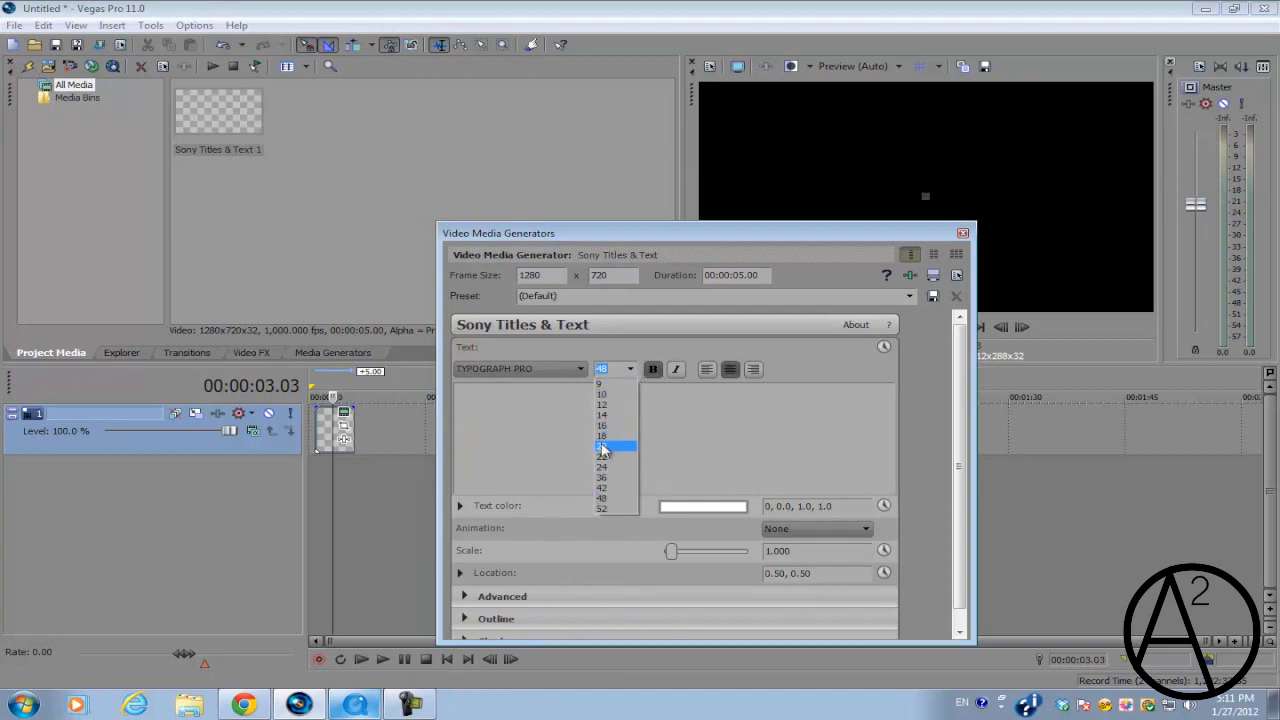
{"action": "left_click", "coordinate": [605, 477]}
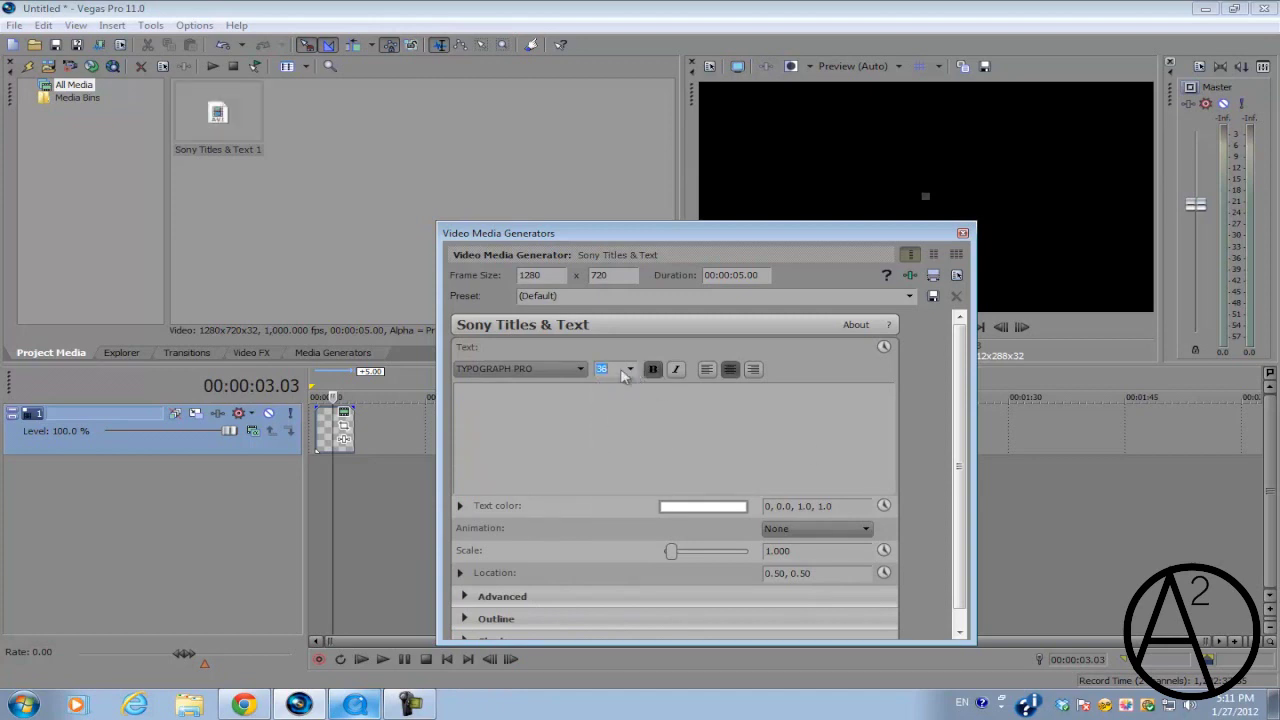
{"action": "left_click", "coordinate": [624, 371]}
{"action": "left_click", "coordinate": [624, 371]}
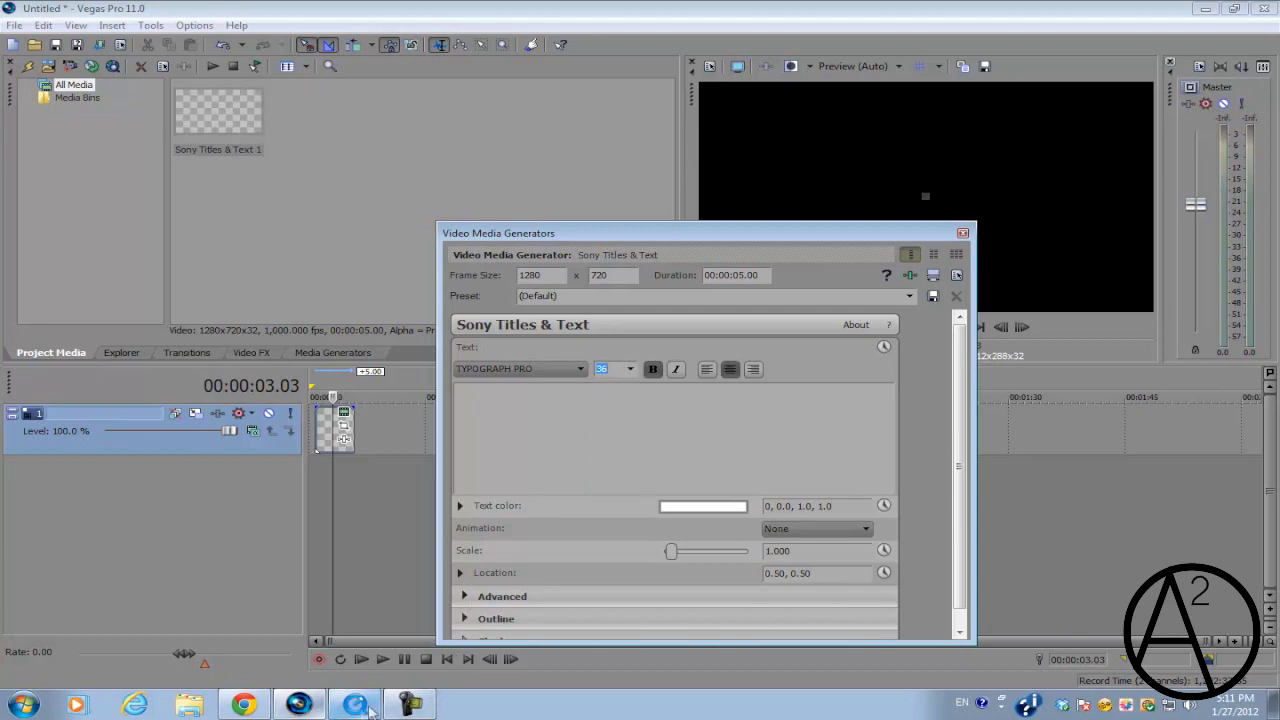
{"action": "left_click", "coordinate": [406, 701]}
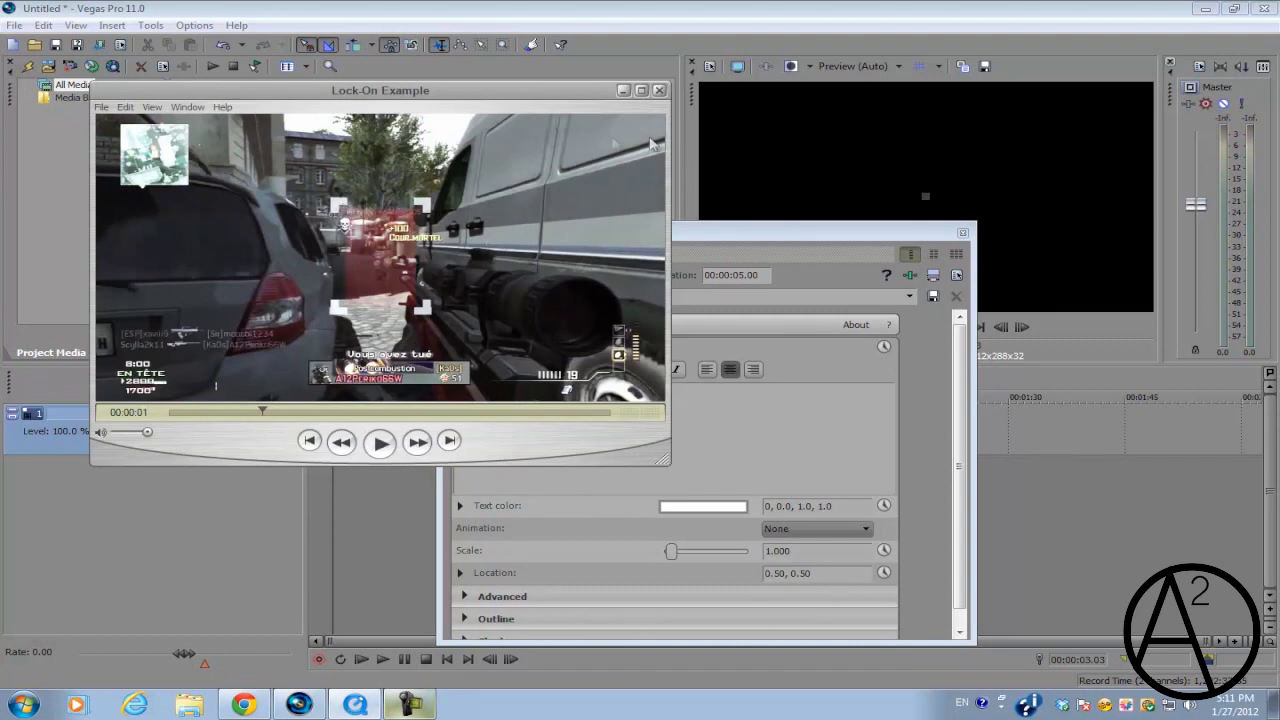
{"action": "left_click_drag", "start_coordinate": [575, 92], "coordinate": [676, 122]}
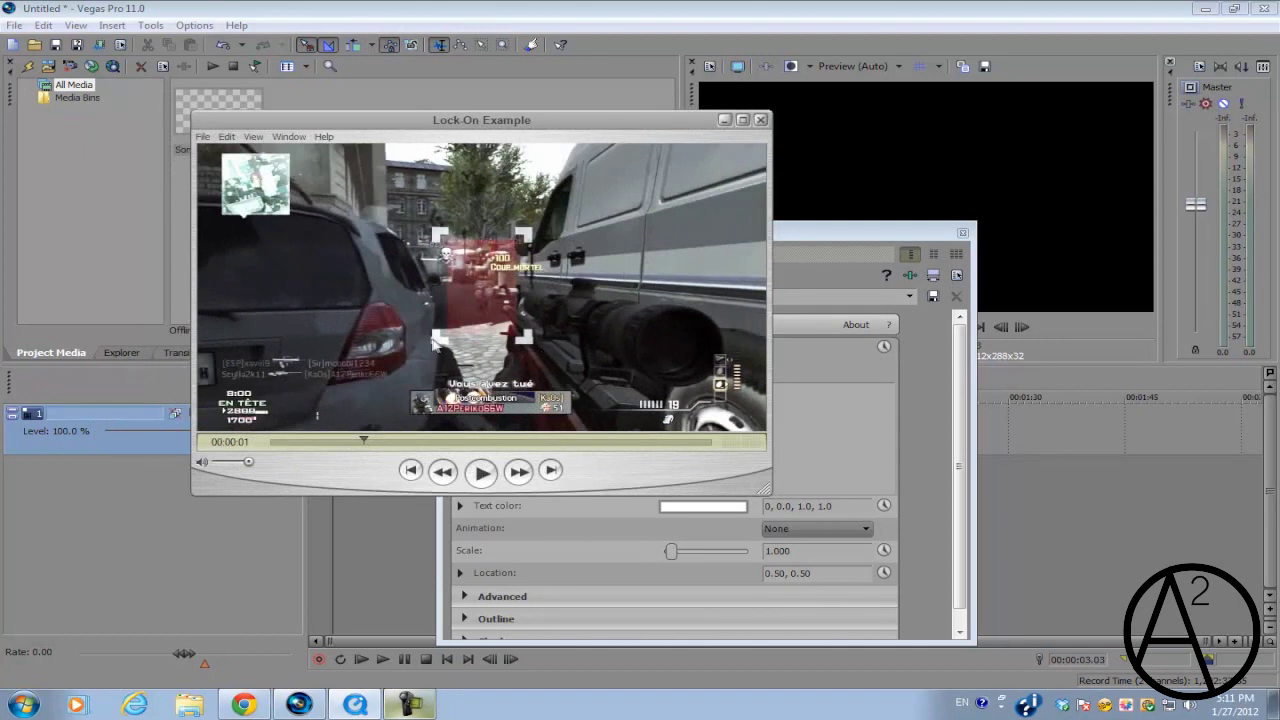
{"action": "key", "text": "alt+Tab"}
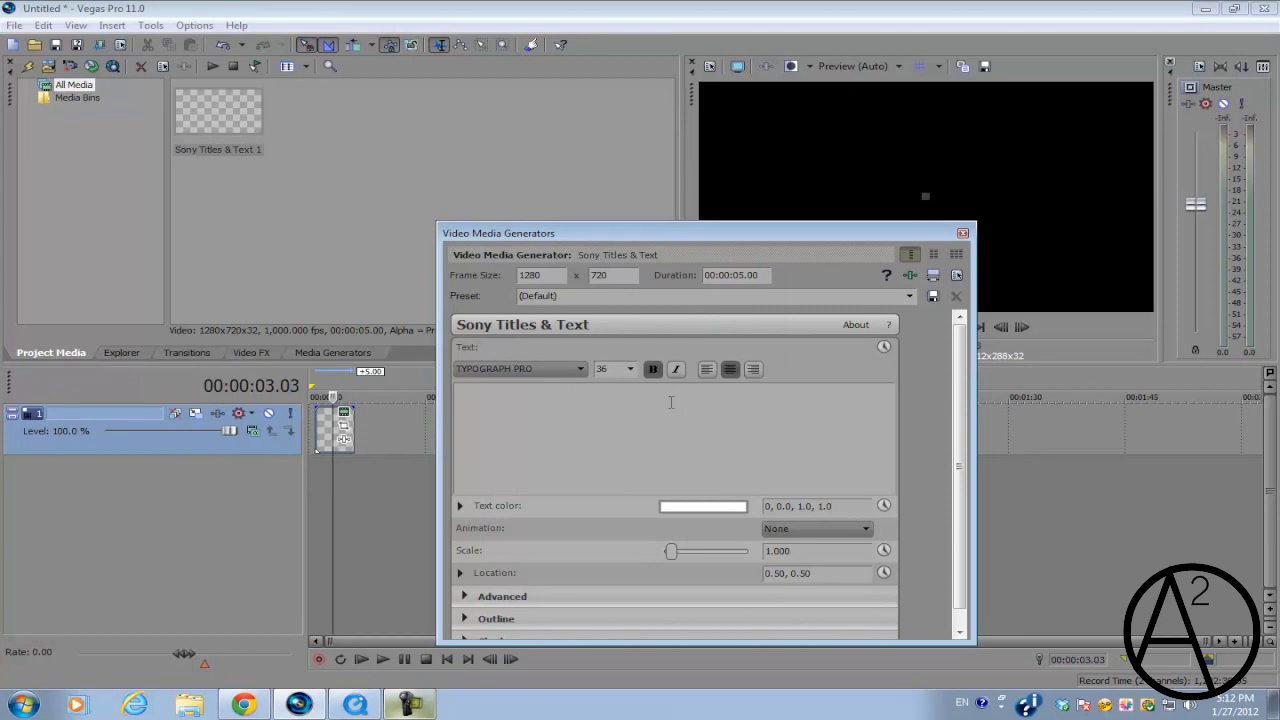
Set the title font size to 30.
{"action": "type", "text": "+"}
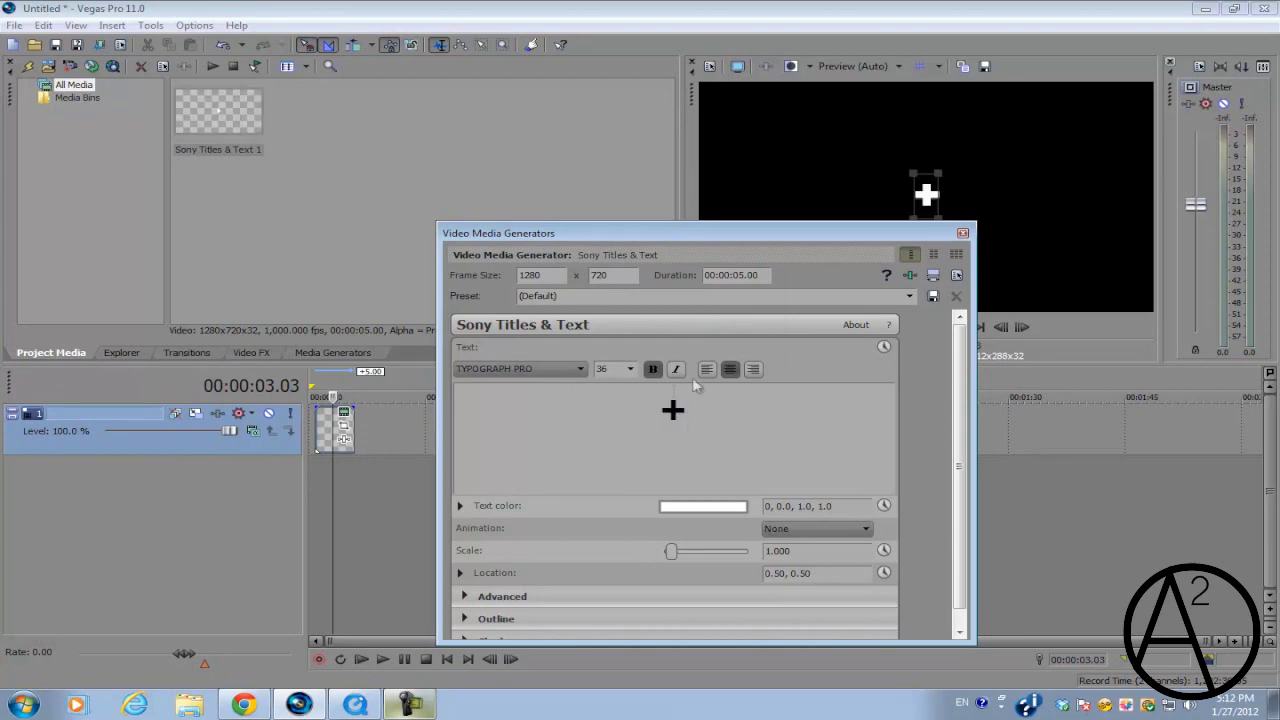
{"action": "key", "text": "BackSpace"}
{"action": "left_click", "coordinate": [612, 369]}
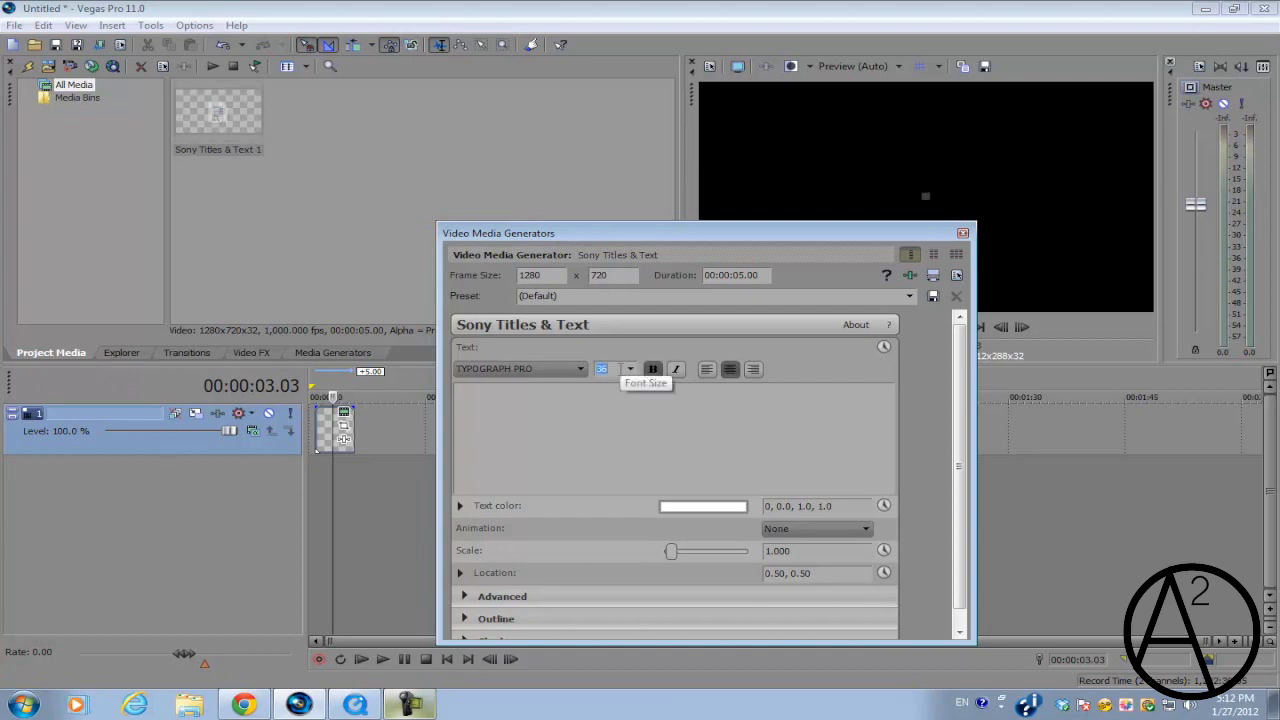
{"action": "type", "text": "30"}
{"action": "left_click", "coordinate": [713, 423]}
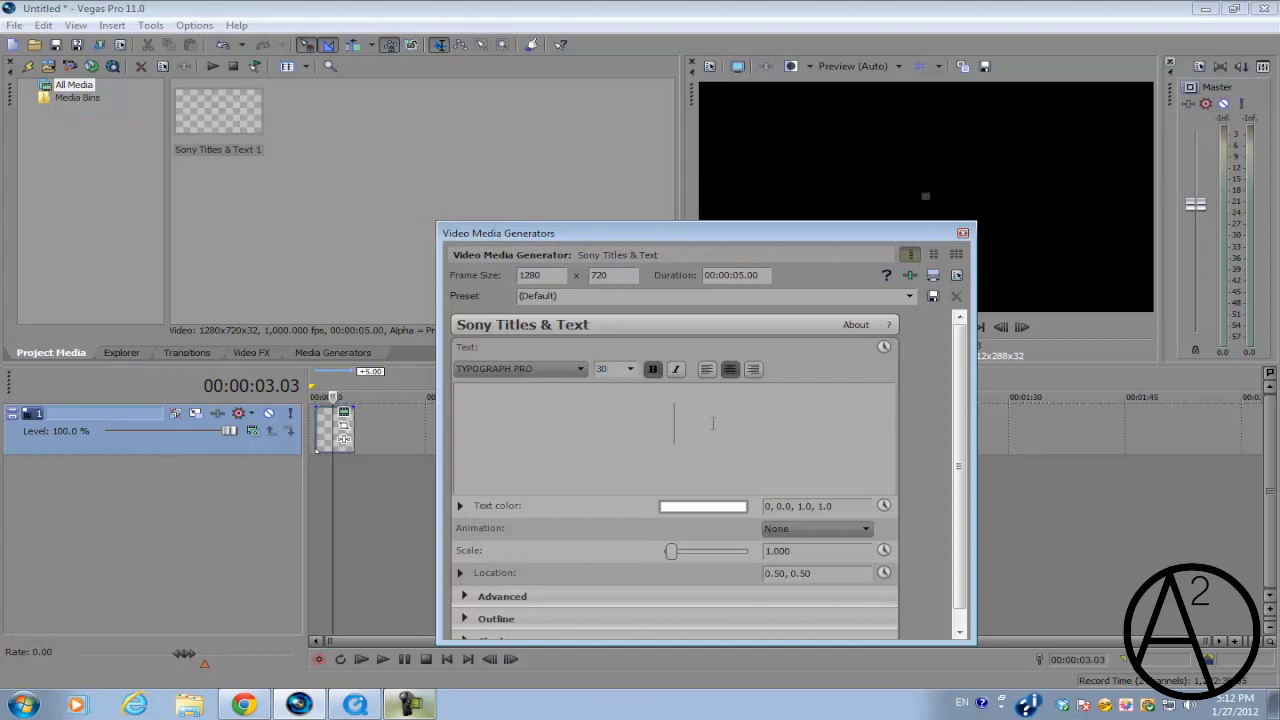
Type two '+' crosses on the top line and two on a lower line, then close the generator.
{"action": "type", "text": "+"}
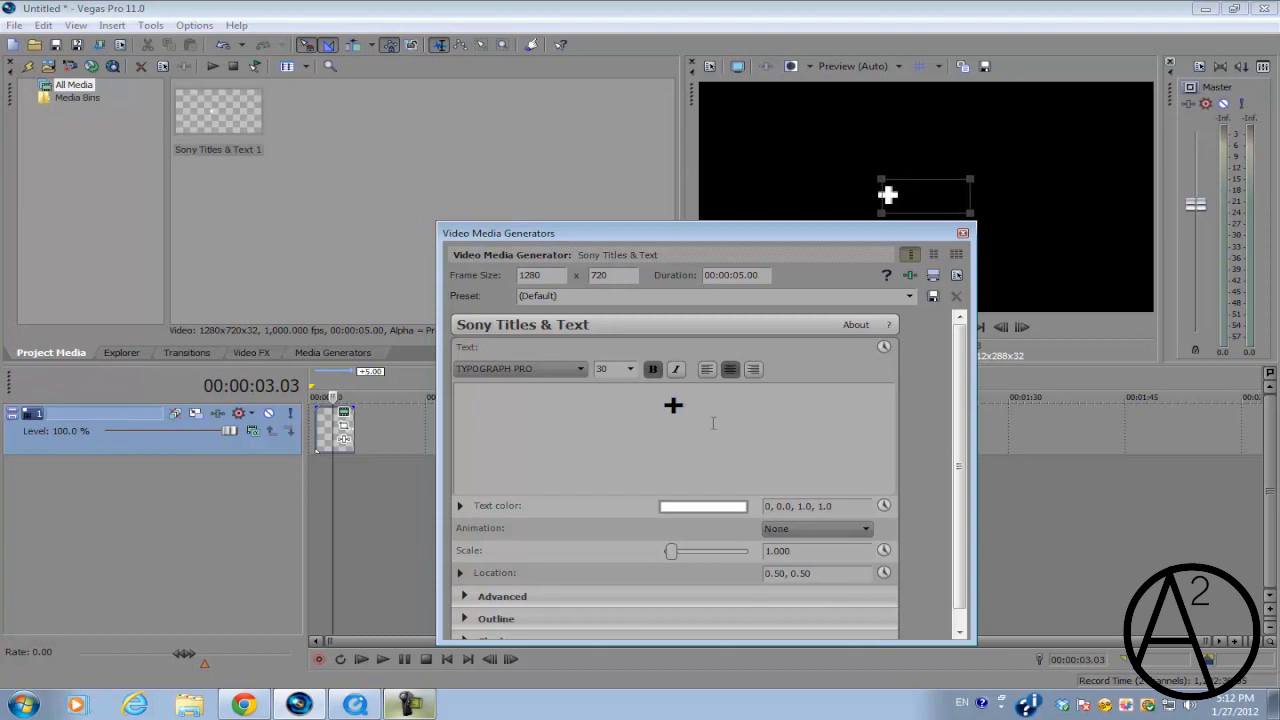
{"action": "type", "text": "+"}
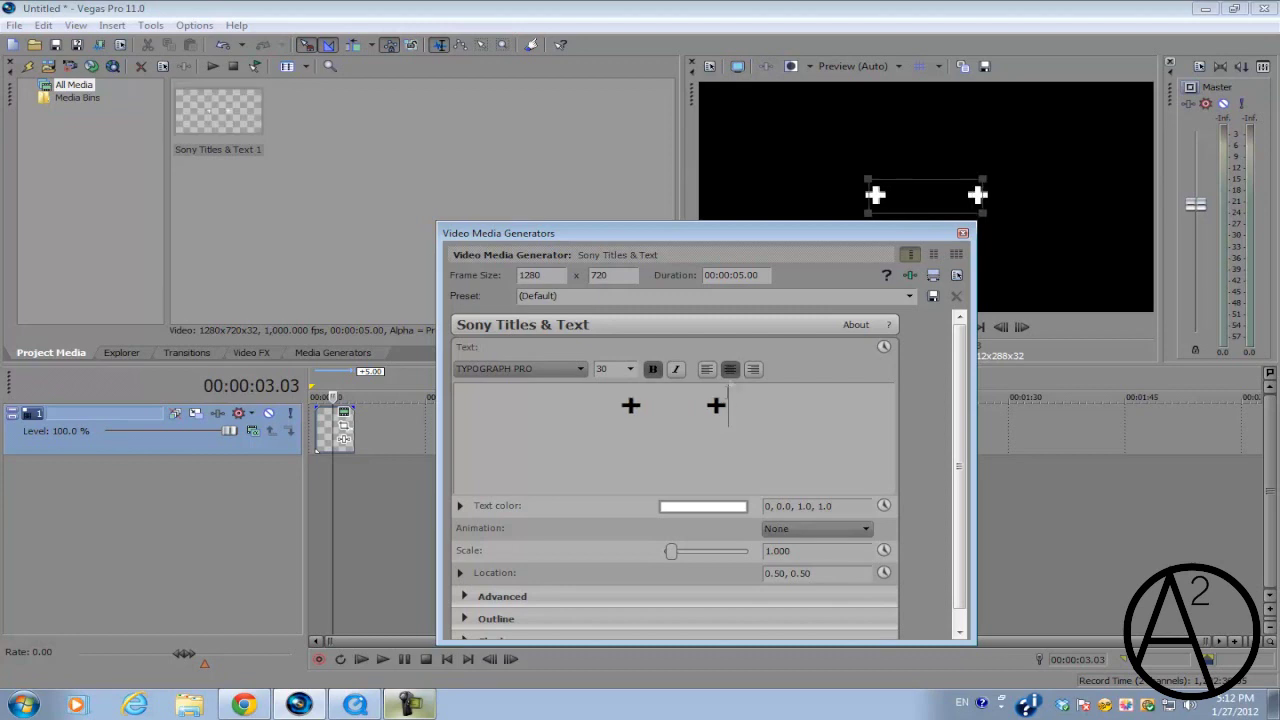
{"action": "left_click_drag", "start_coordinate": [762, 234], "coordinate": [482, 208]}
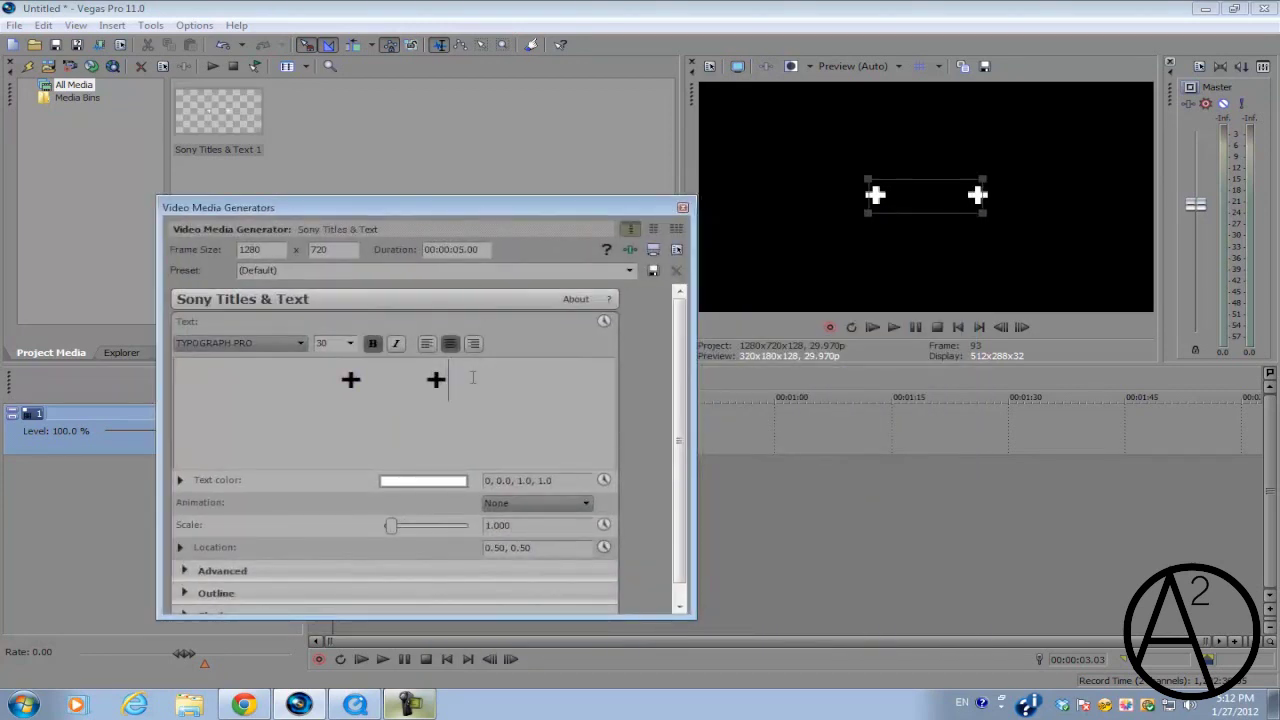
{"action": "key", "text": "Return"}
{"action": "key", "text": "Return"}
{"action": "key", "text": "Return"}
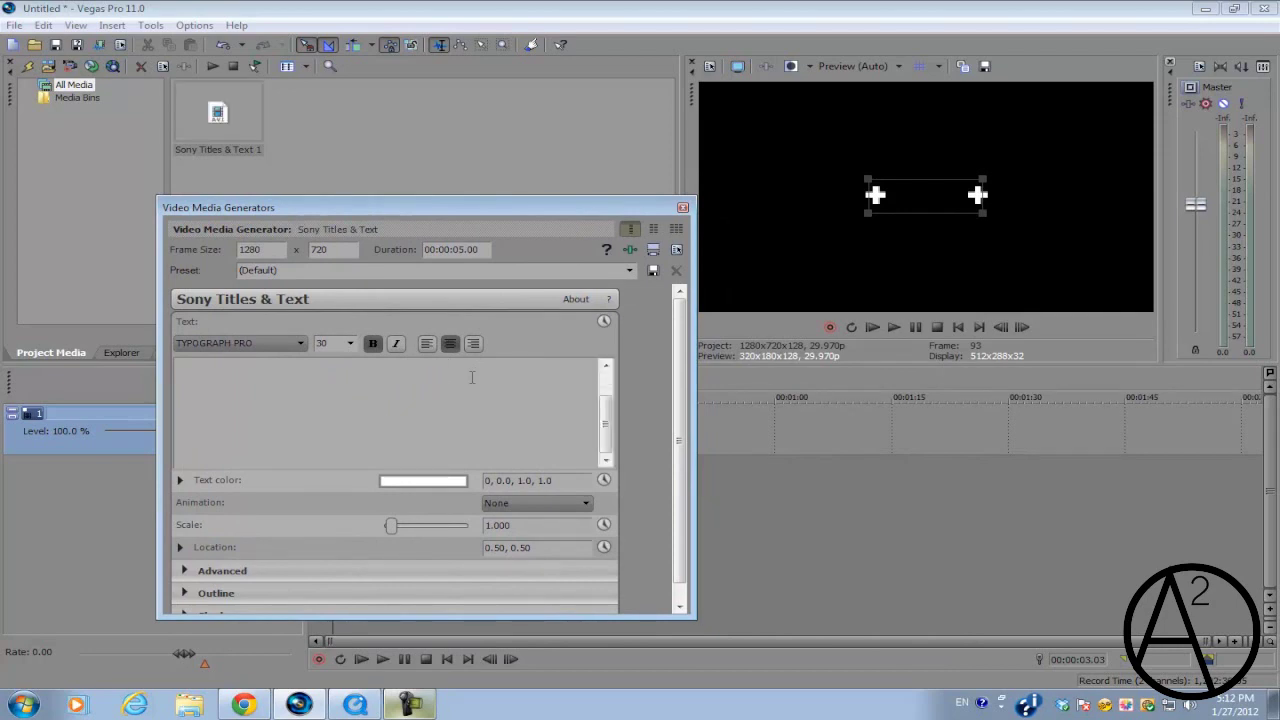
{"action": "type", "text": "+"}
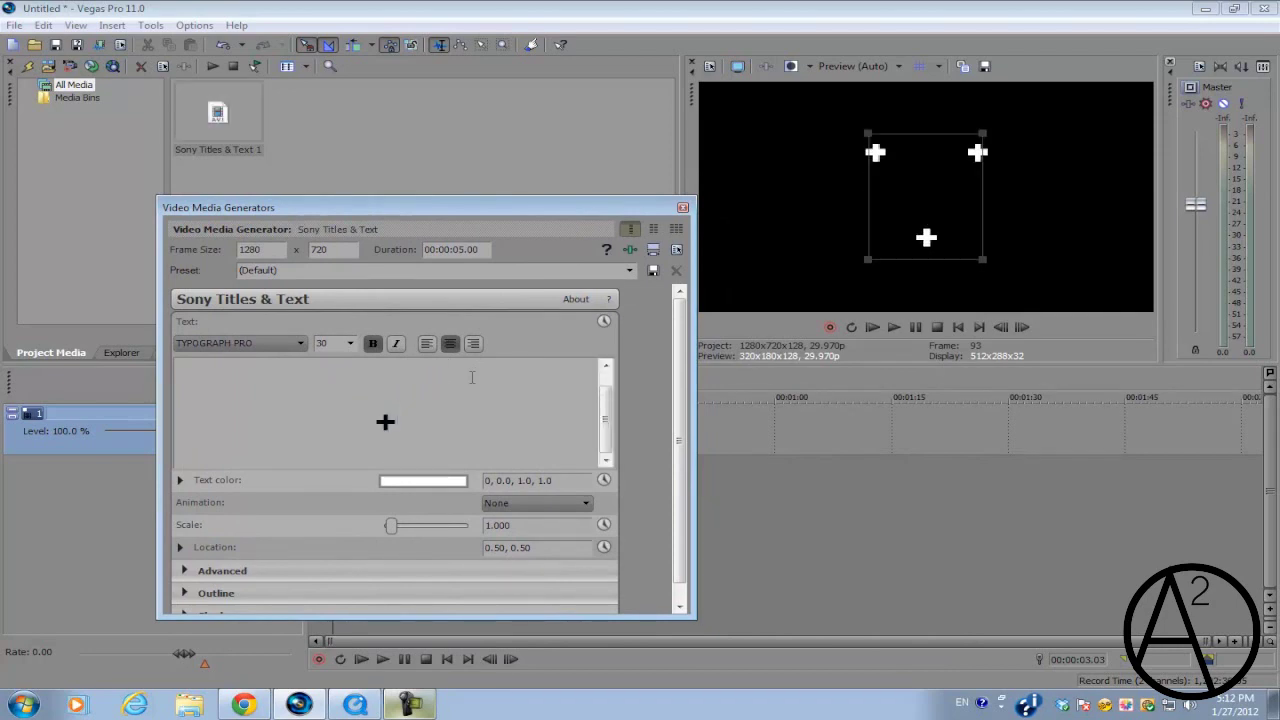
{"action": "key", "text": "BackSpace"}
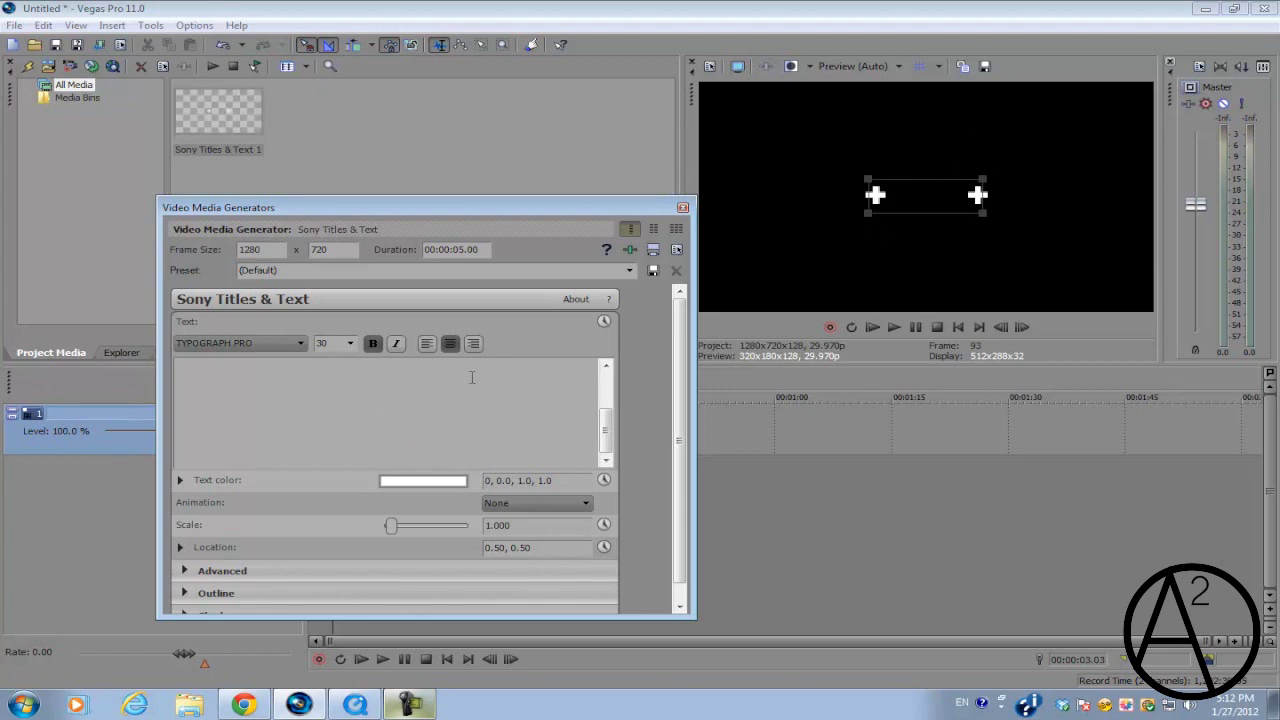
{"action": "type", "text": "+"}
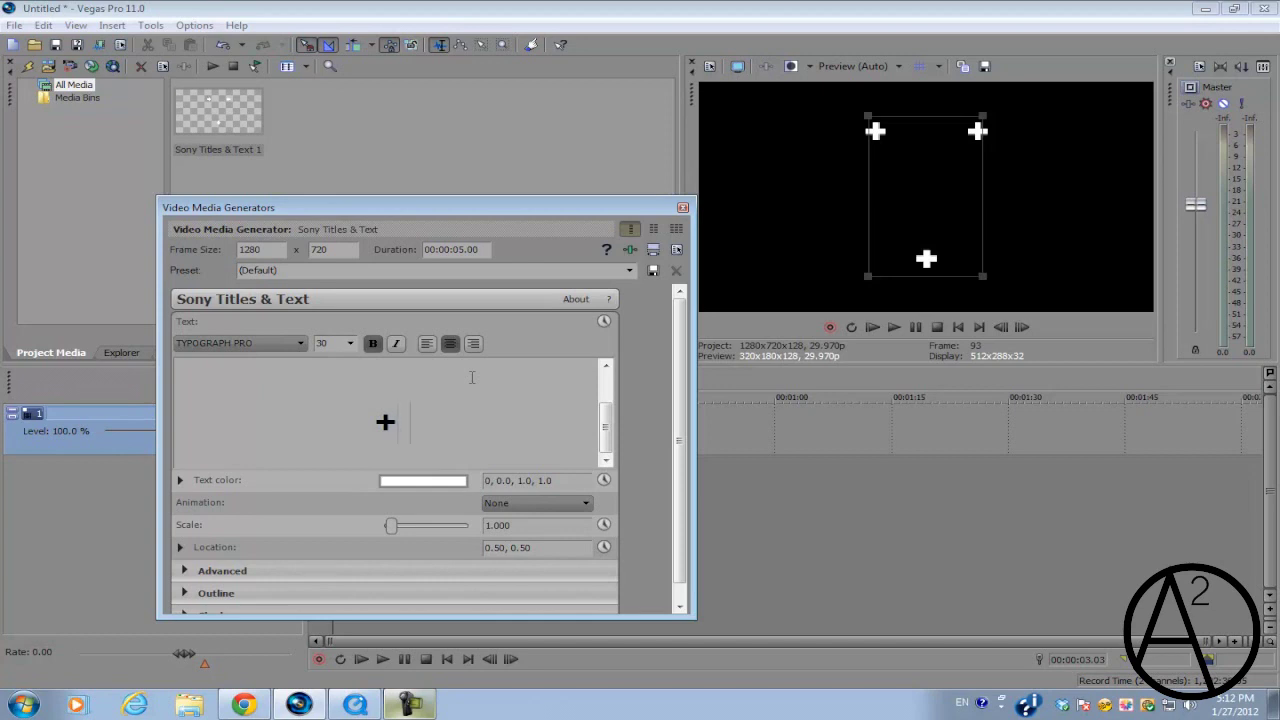
{"action": "type", "text": "+"}
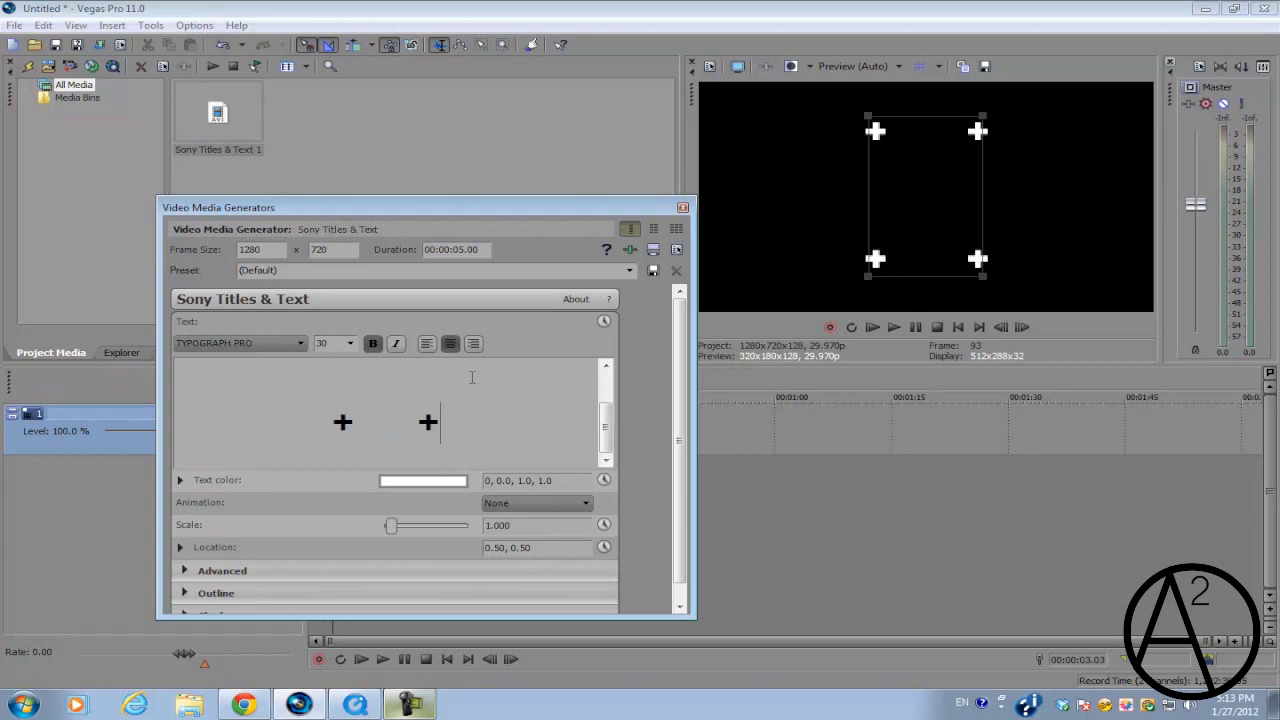
{"action": "left_click", "coordinate": [683, 208]}
Open Event Pan/Crop for the title clip and enable Mask.
{"action": "left_click", "coordinate": [321, 435]}
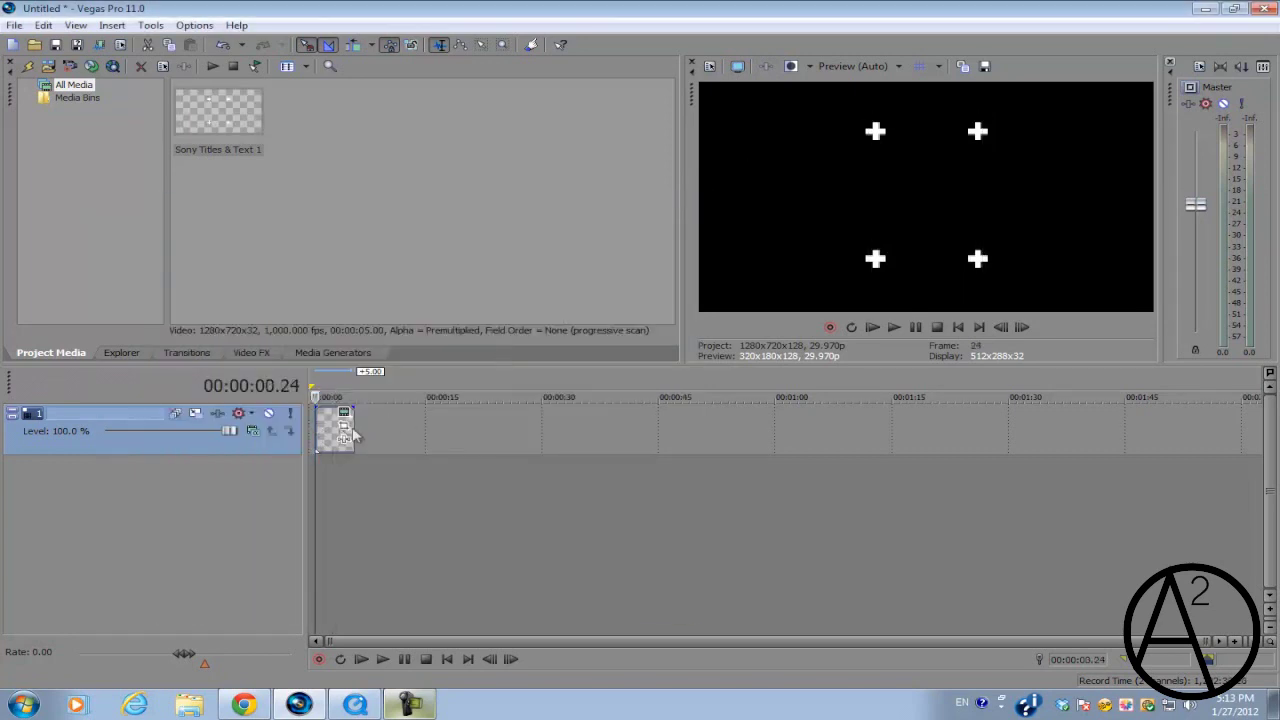
{"action": "scroll", "coordinate": [340, 430], "scroll_direction": "up", "scroll_amount": 4}
{"action": "left_click", "coordinate": [311, 430]}
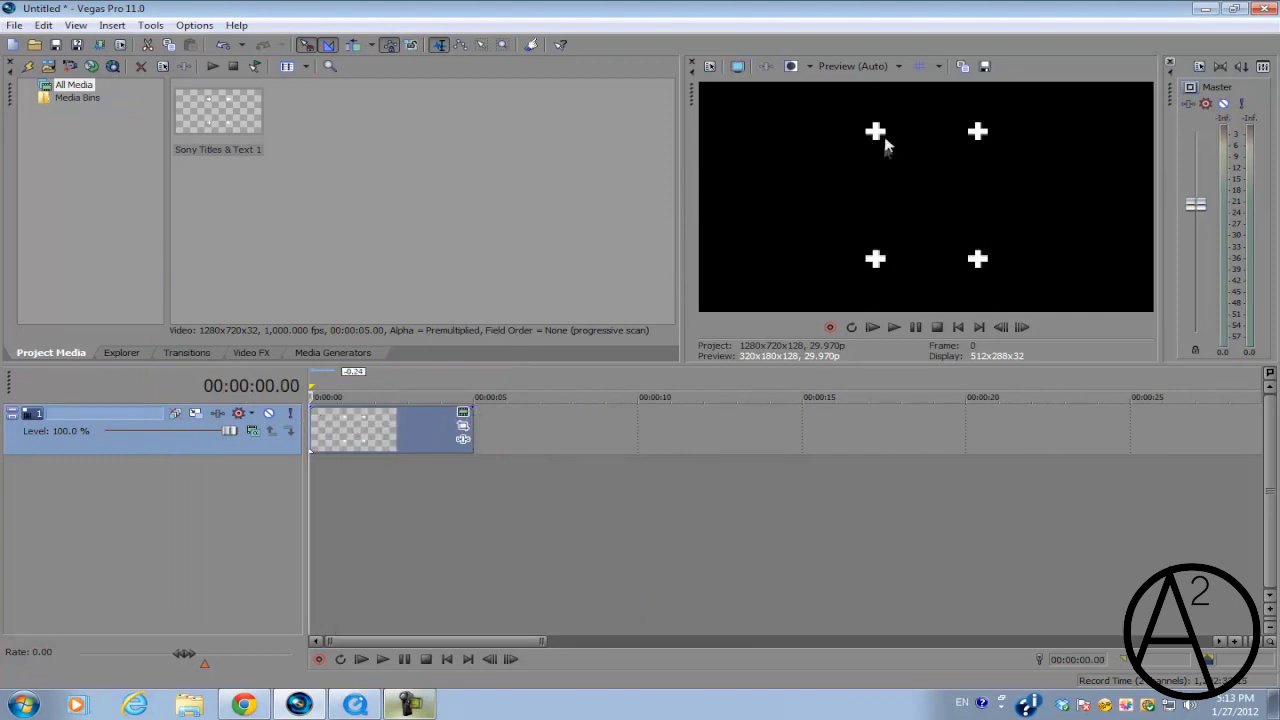
{"action": "scroll", "coordinate": [432, 450], "scroll_direction": "up", "scroll_amount": 3}
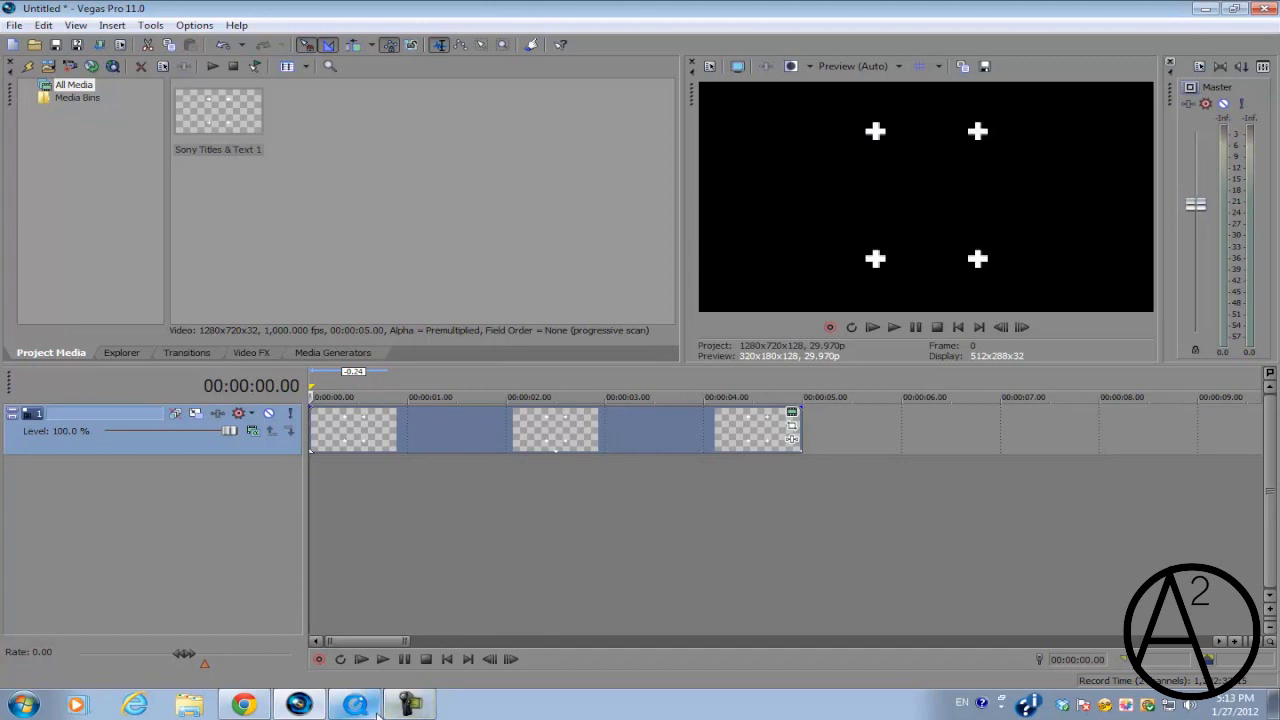
{"action": "left_click", "coordinate": [793, 429]}
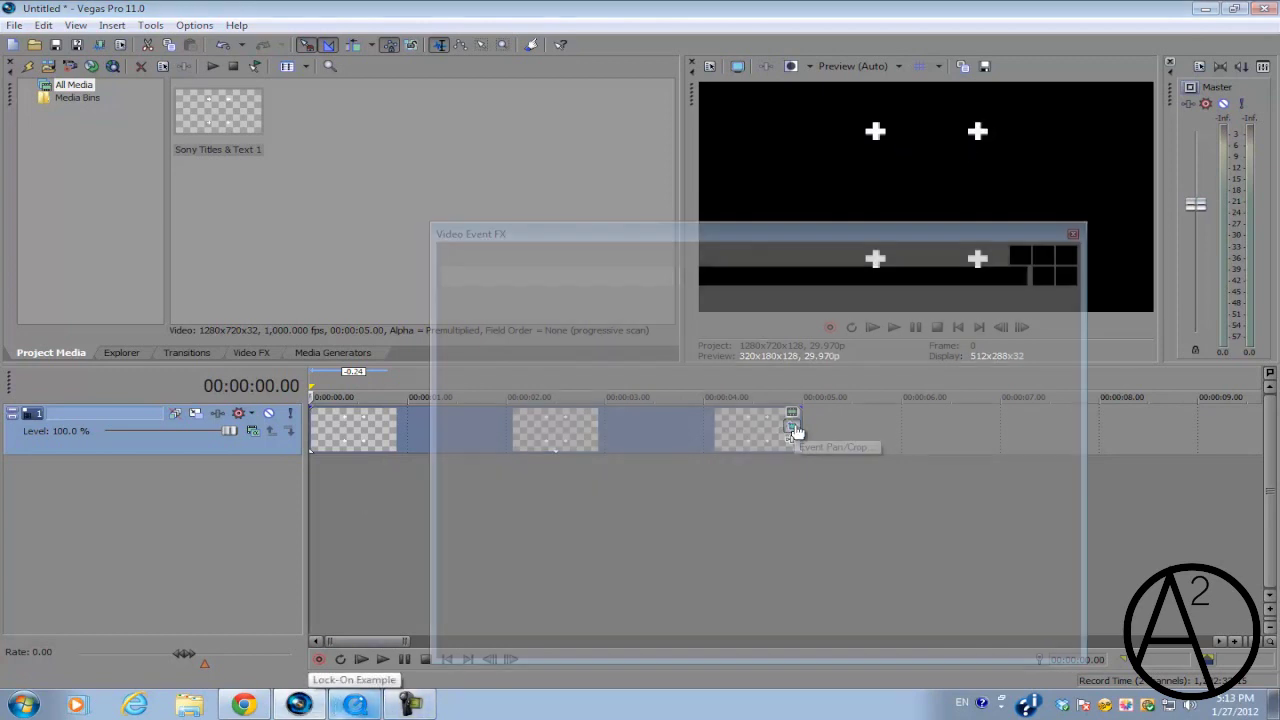
{"action": "left_click_drag", "start_coordinate": [757, 233], "coordinate": [519, 157]}
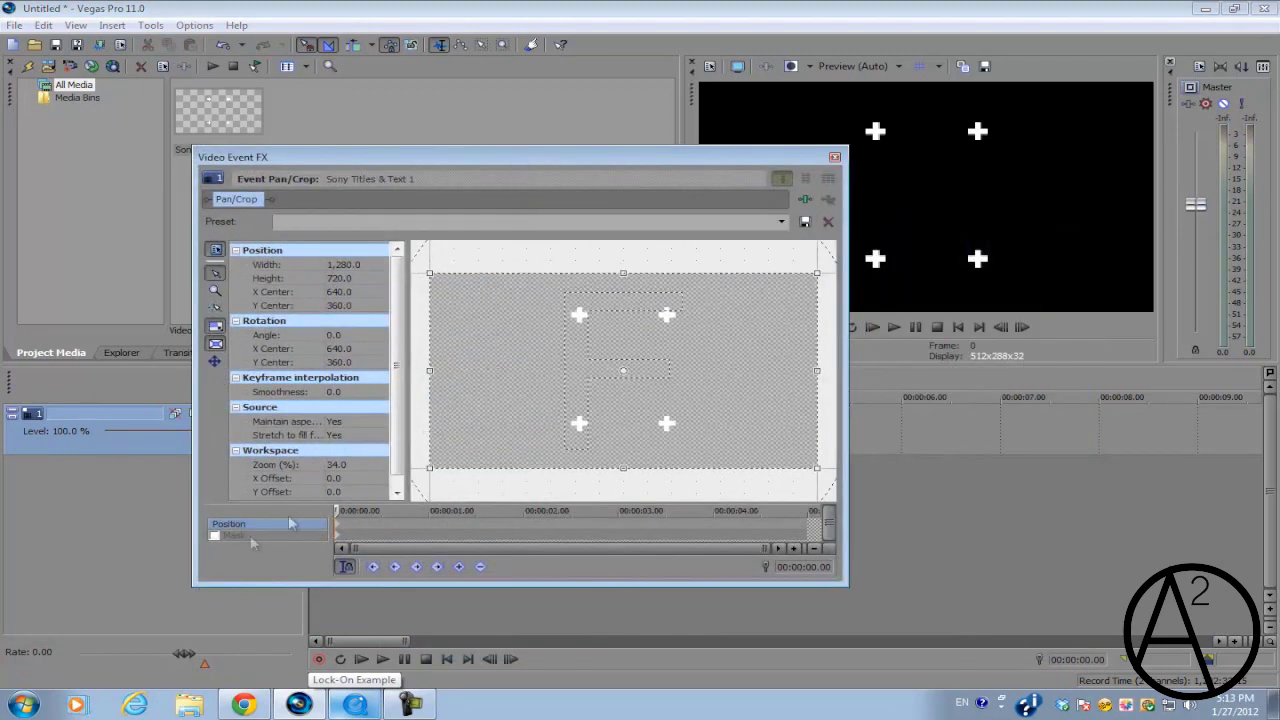
{"action": "left_click", "coordinate": [214, 536]}
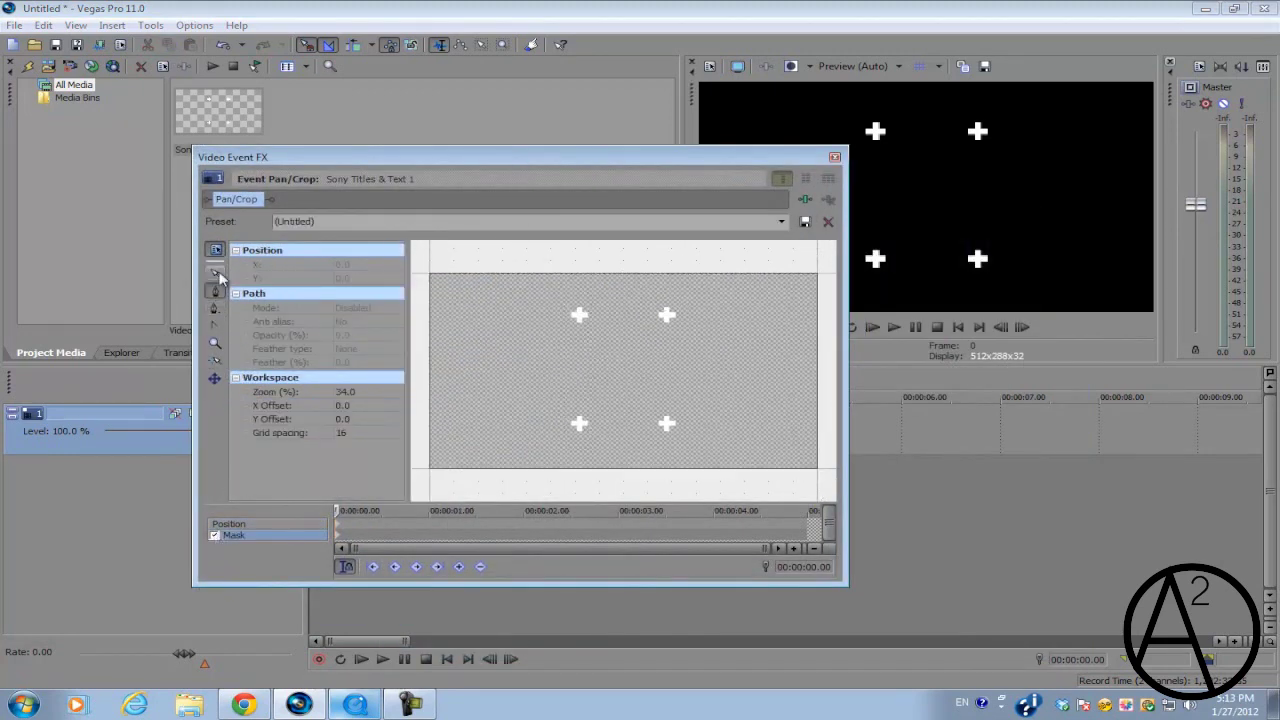
Draw a rectangular mask with the Anchor Creation tool between the crosses.
{"action": "scroll", "coordinate": [520, 348], "scroll_direction": "up", "scroll_amount": 5}
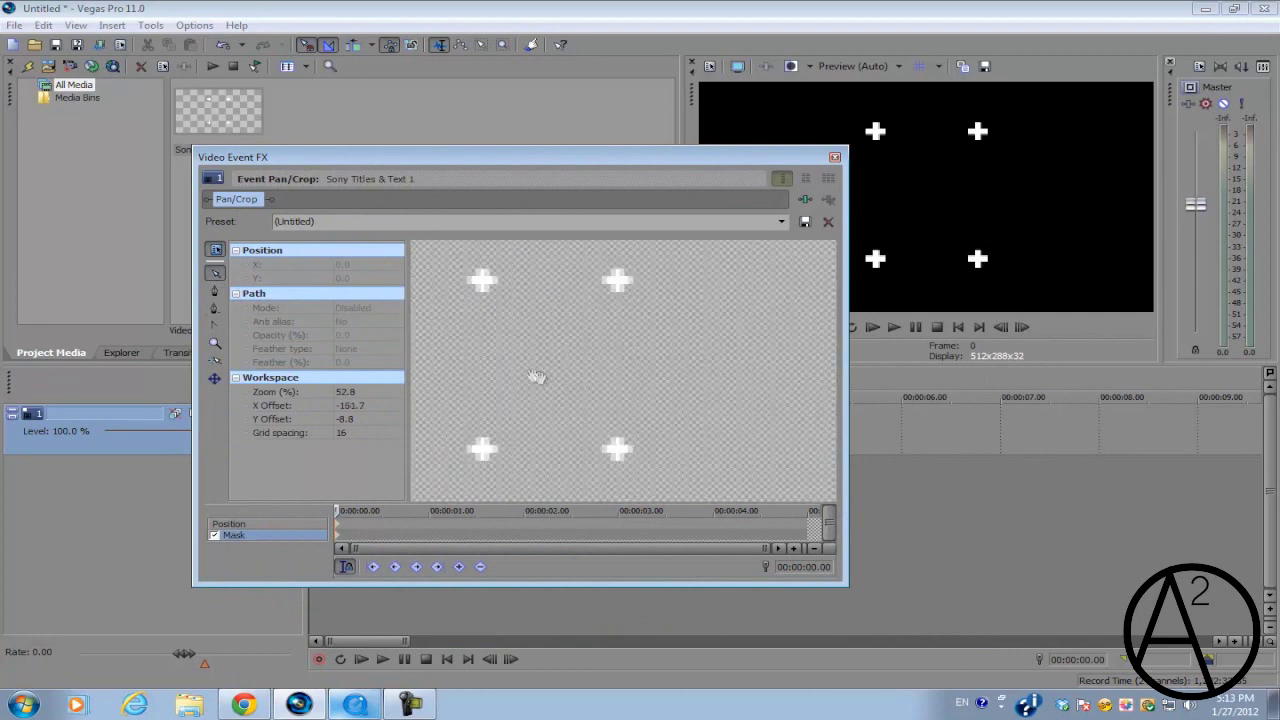
{"action": "scroll", "coordinate": [563, 391], "scroll_direction": "up", "scroll_amount": 1}
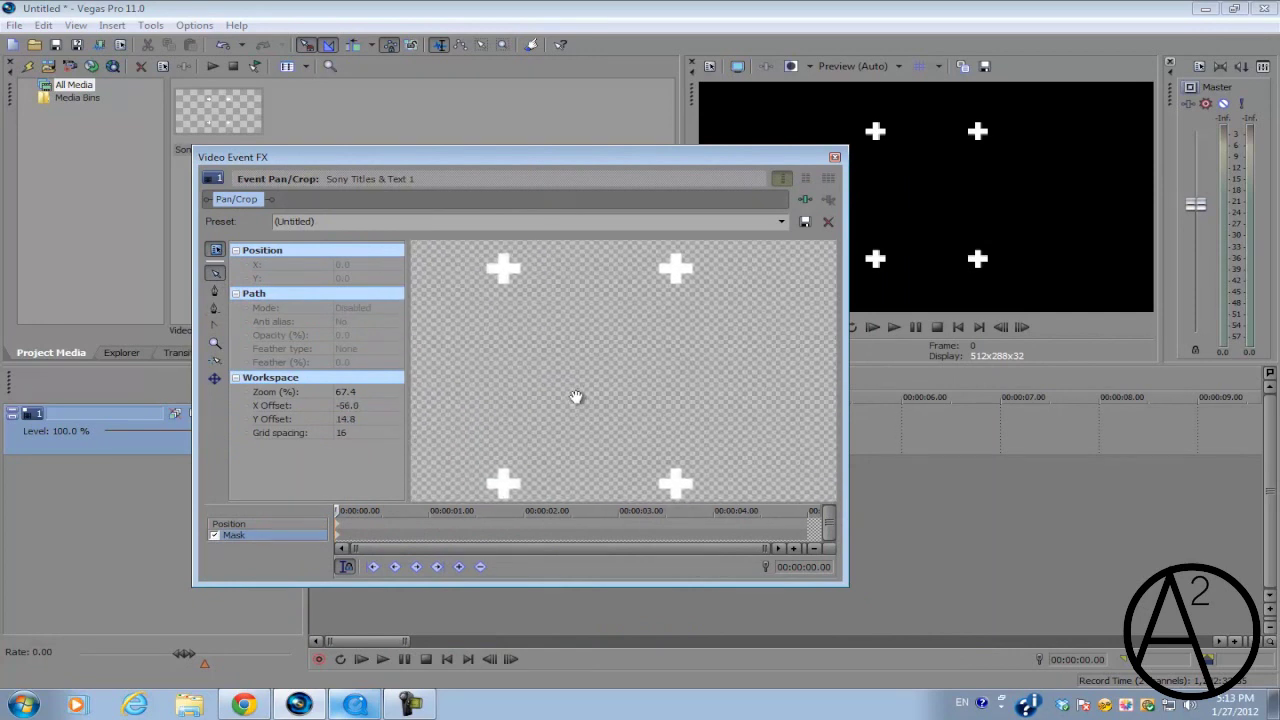
{"action": "left_click", "coordinate": [214, 291]}
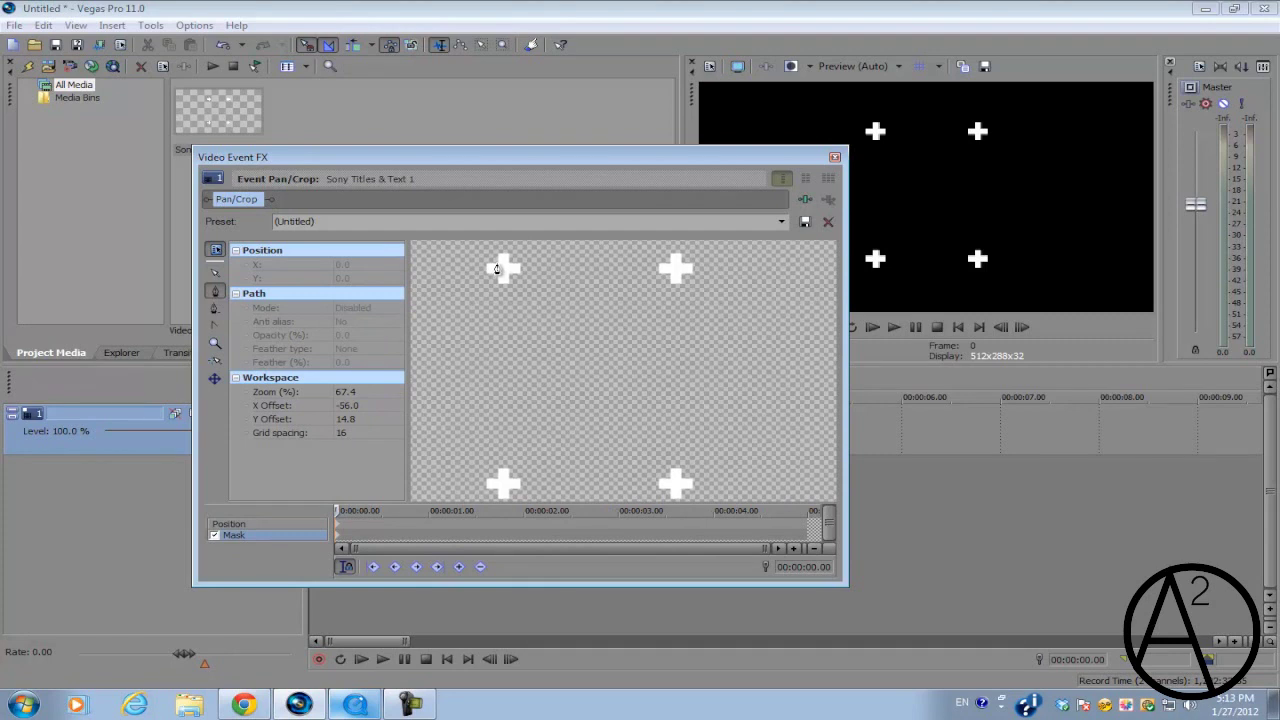
{"action": "left_click", "coordinate": [498, 268]}
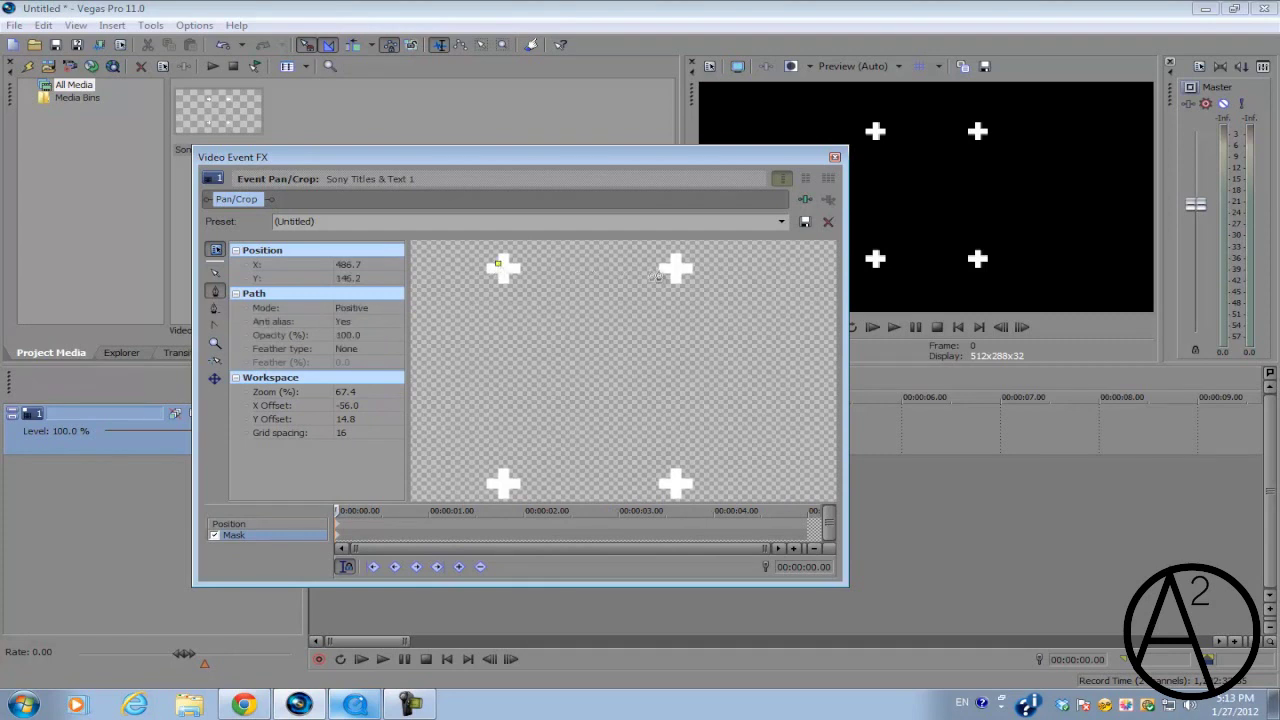
{"action": "left_click", "coordinate": [683, 491]}
{"action": "left_click", "coordinate": [497, 265]}
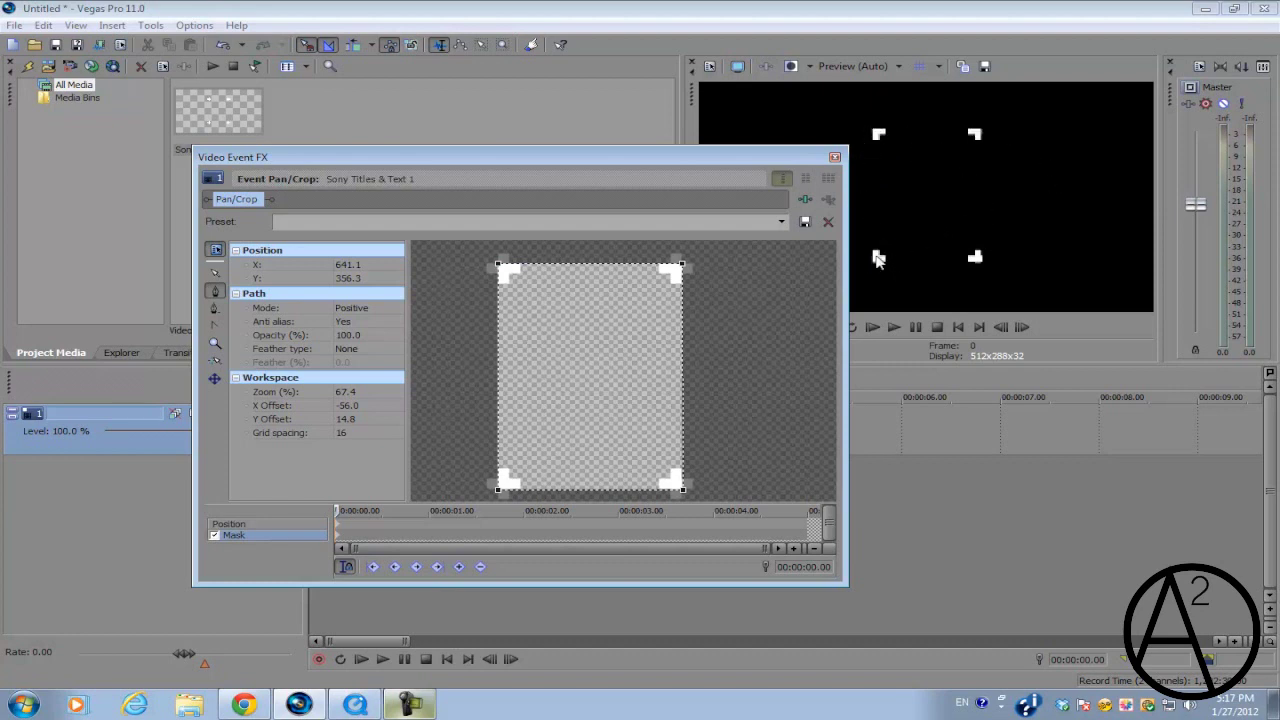
Set the mask Feather type to In with a feather of 0.5.
{"action": "left_click", "coordinate": [352, 349]}
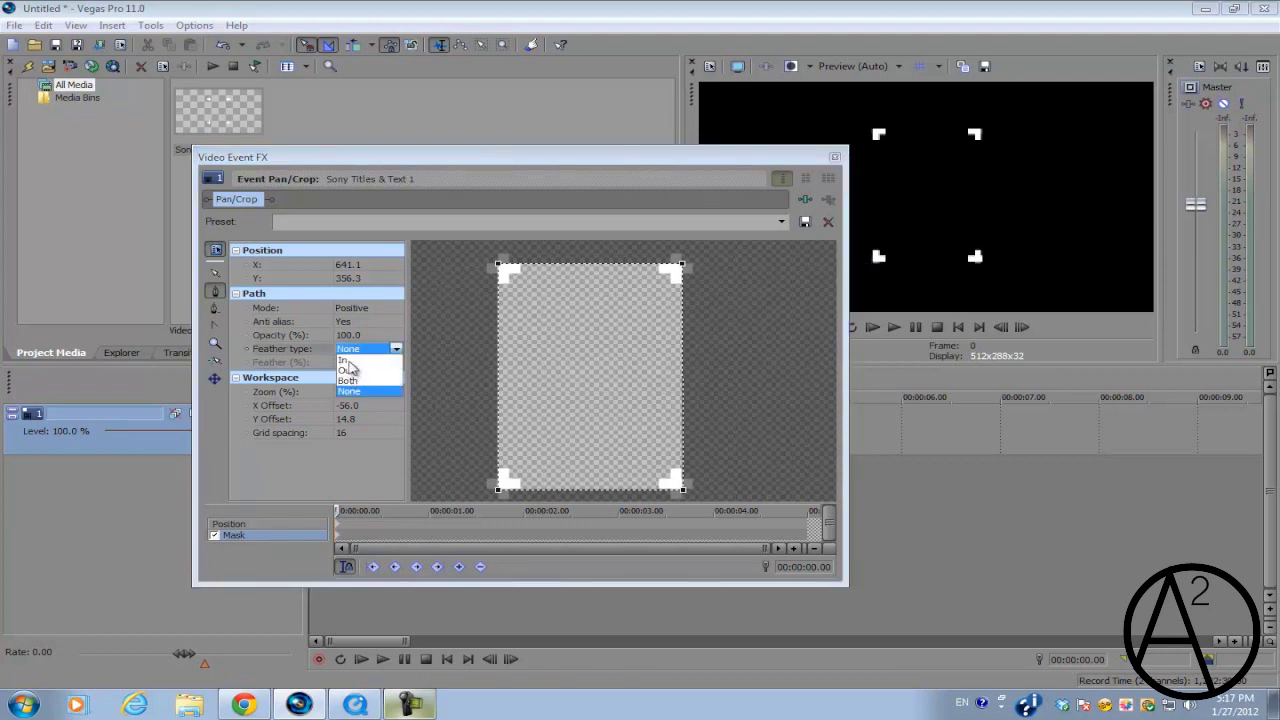
{"action": "left_click", "coordinate": [343, 360]}
{"action": "left_click", "coordinate": [365, 362]}
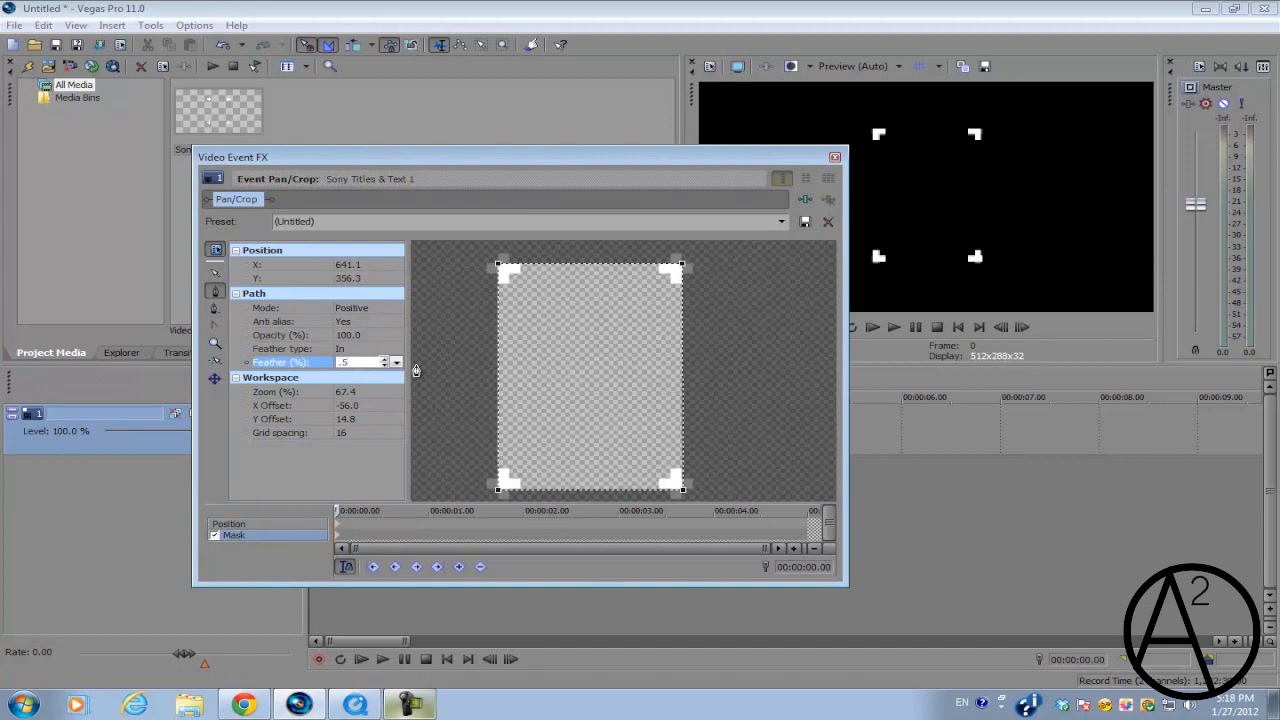
{"action": "key", "text": "Return"}
Close Pan/Crop and insert a new video track.
{"action": "left_click", "coordinate": [834, 158]}
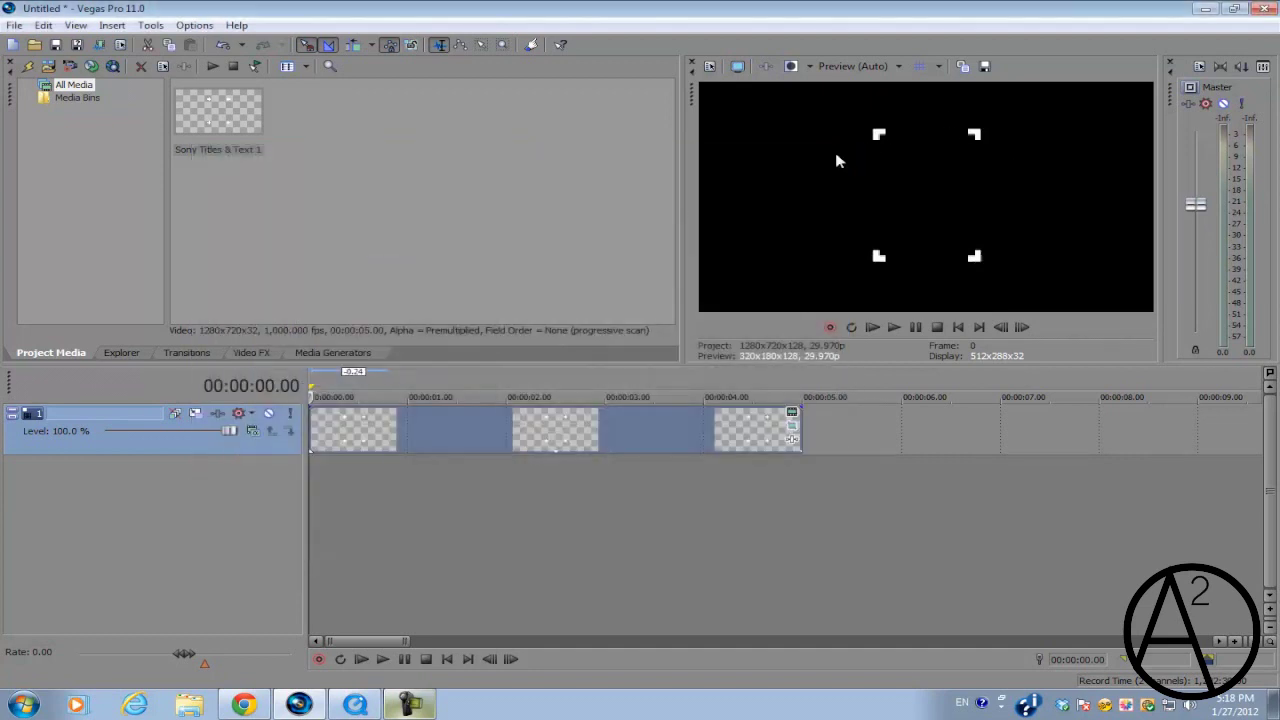
{"action": "right_click", "coordinate": [454, 509]}
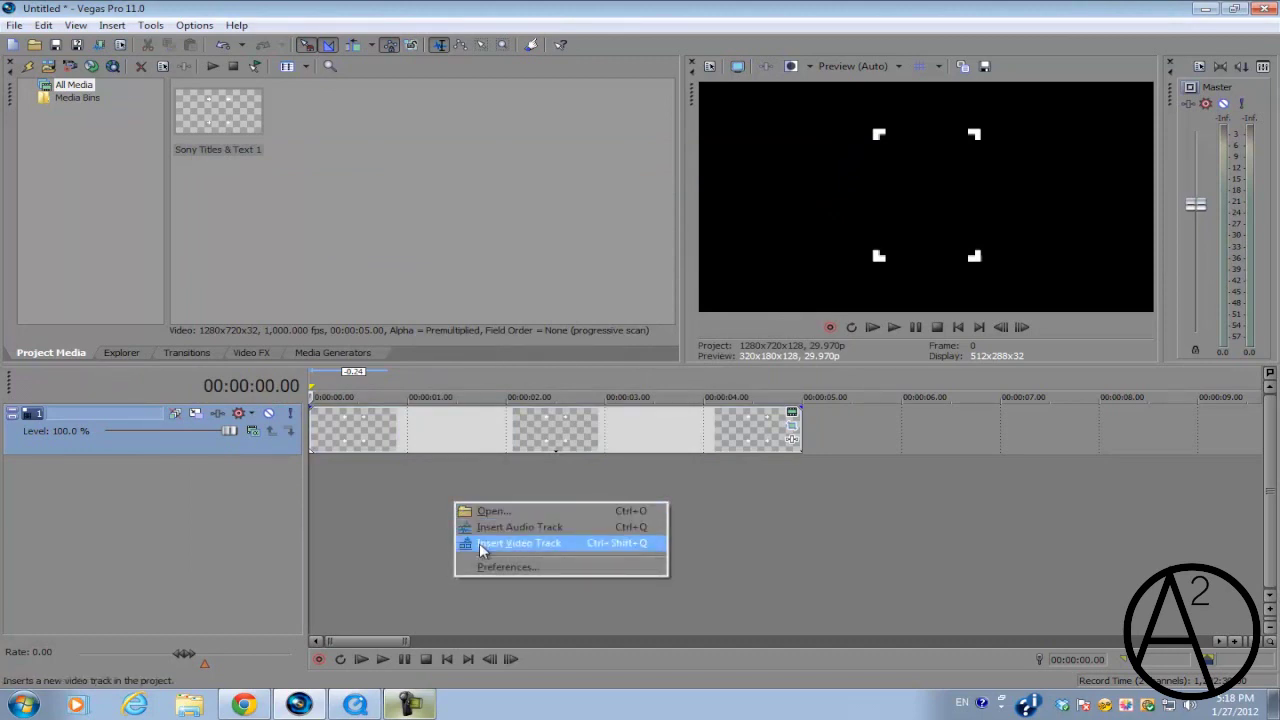
{"action": "left_click", "coordinate": [519, 543]}
Place the Red Solid Color preset as a clip on the new track 1.
{"action": "scroll", "coordinate": [462, 517], "scroll_direction": "up", "scroll_amount": 1}
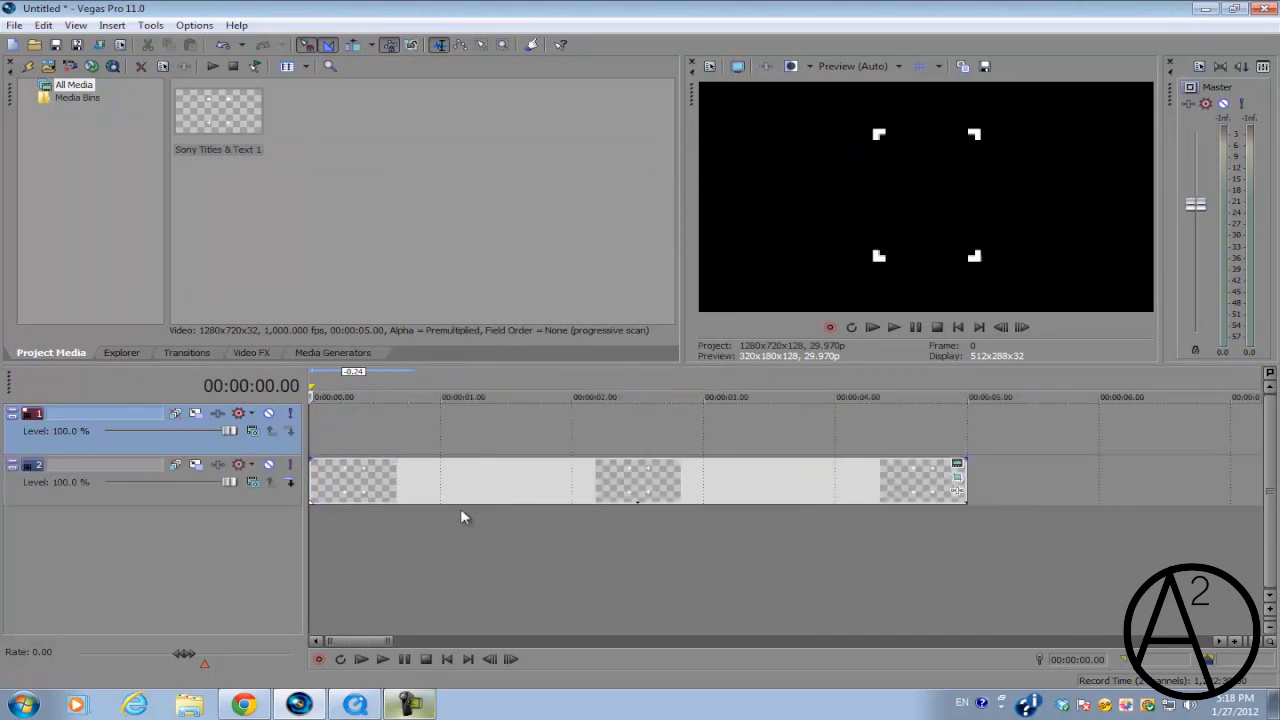
{"action": "left_click", "coordinate": [335, 352]}
{"action": "left_click", "coordinate": [94, 163]}
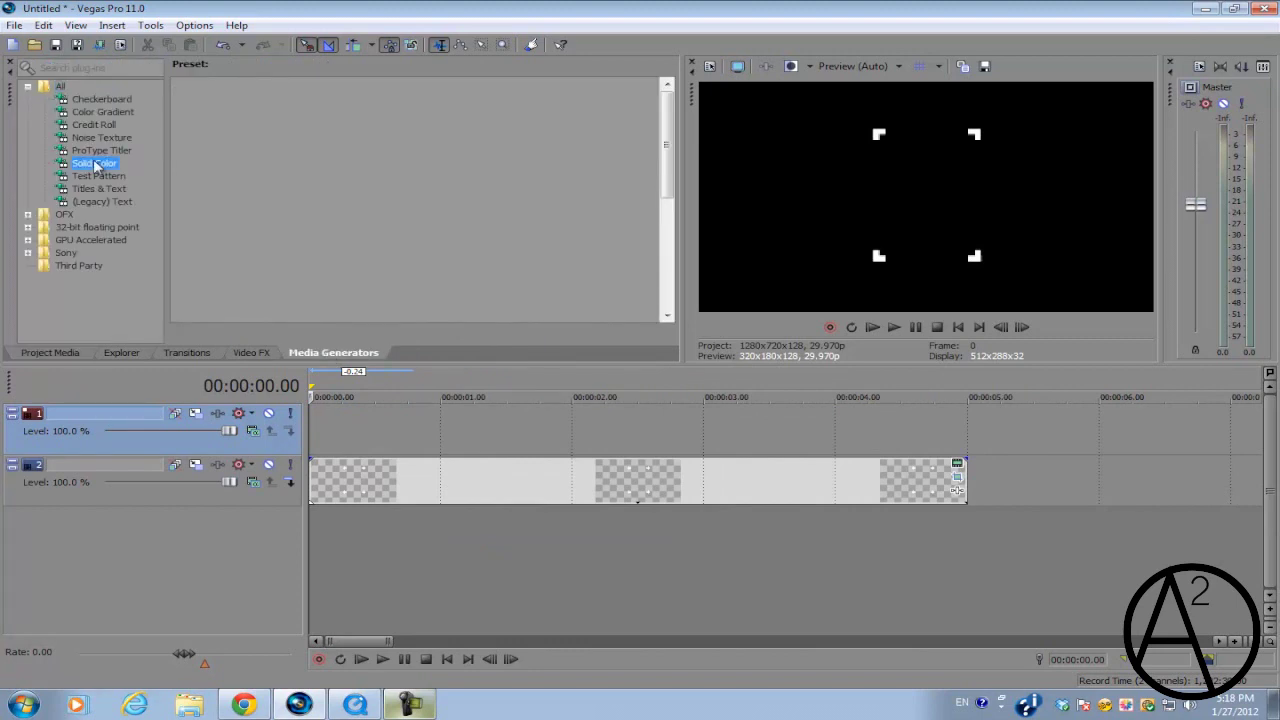
{"action": "left_click_drag", "start_coordinate": [436, 125], "coordinate": [316, 432]}
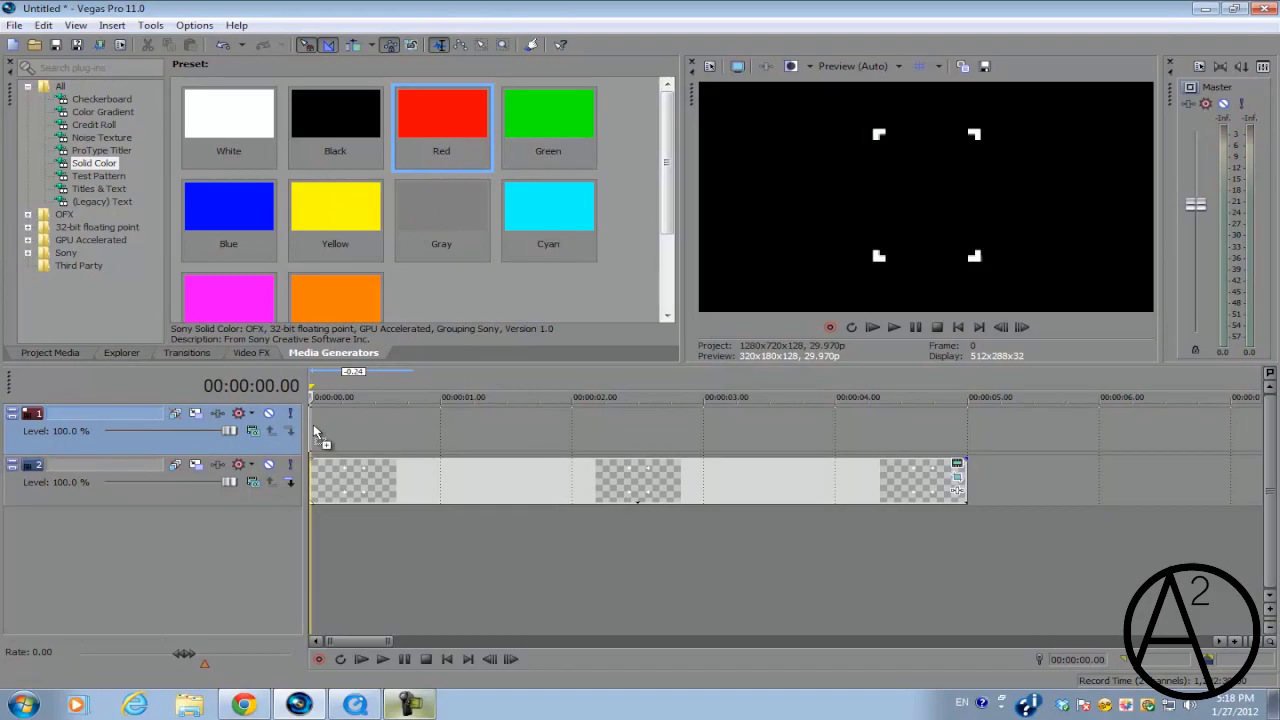
{"action": "left_click_drag", "start_coordinate": [313, 432], "coordinate": [316, 432]}
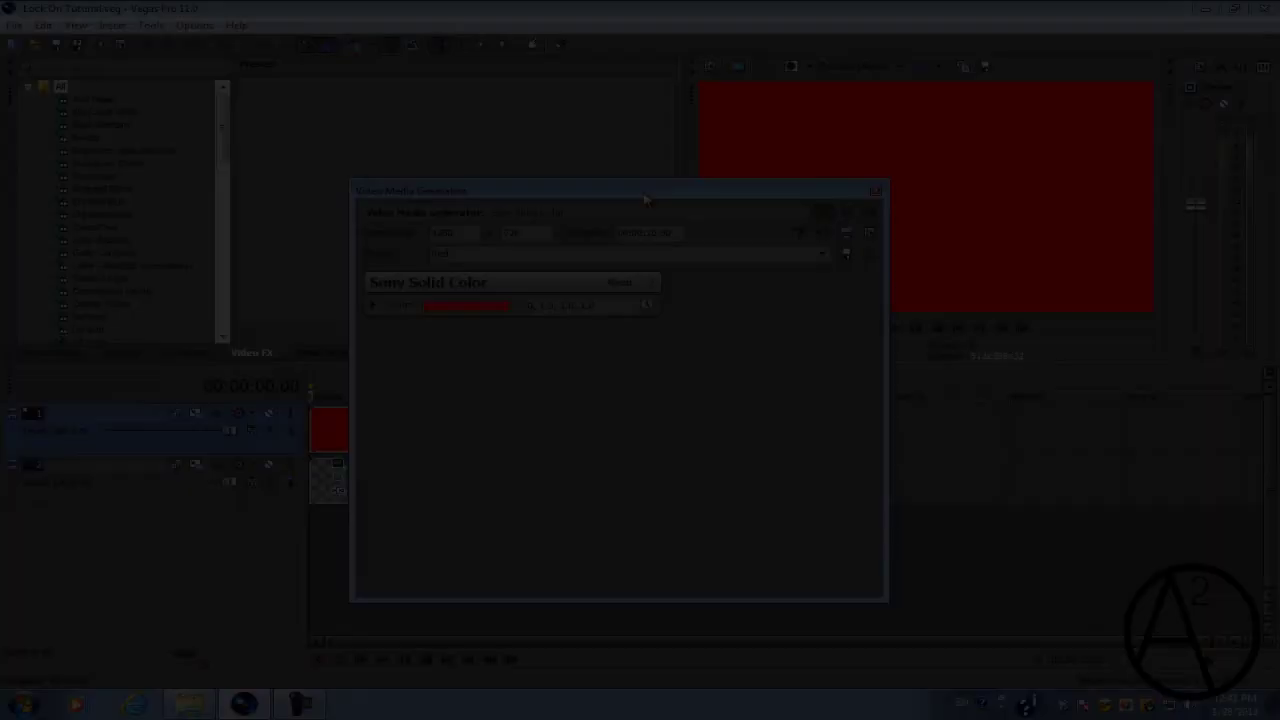
{"action": "left_click_drag", "start_coordinate": [646, 199], "coordinate": [489, 194]}
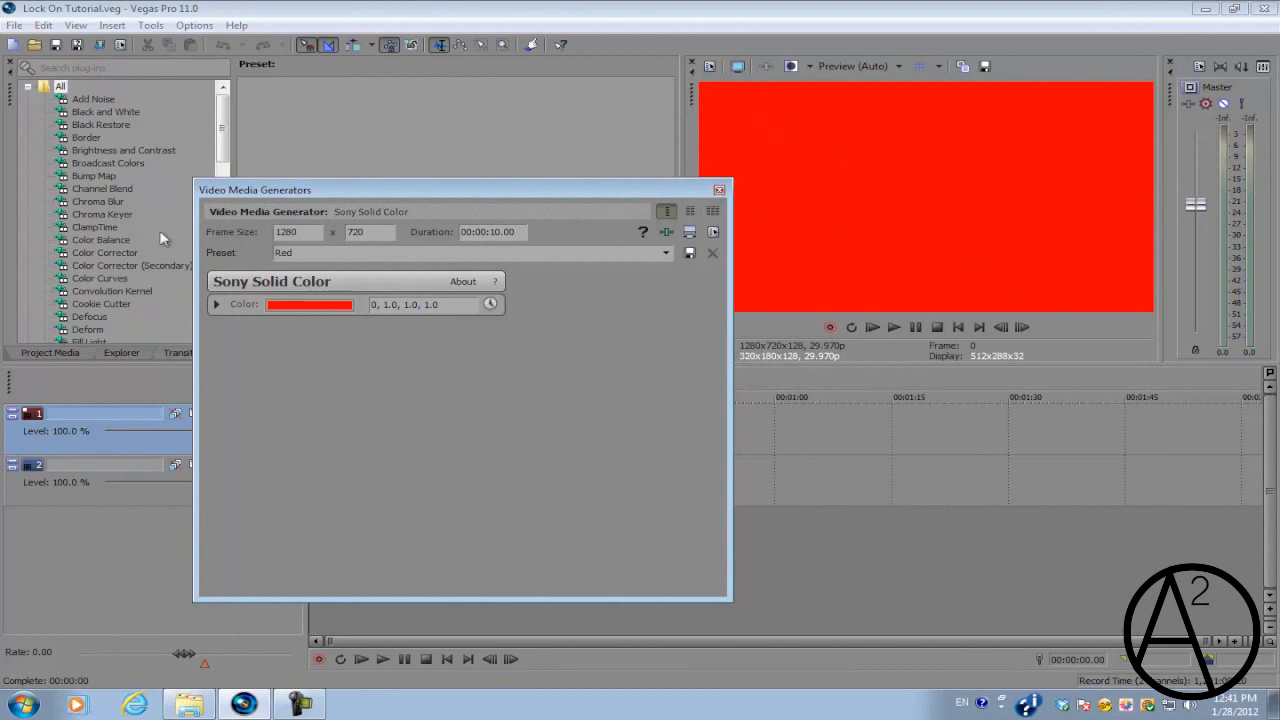
{"action": "left_click", "coordinate": [719, 189]}
Lengthen the red clip and enlarge its Pan/Crop frame until the red box fits inside the brackets.
{"action": "left_click_drag", "start_coordinate": [387, 440], "coordinate": [471, 445]}
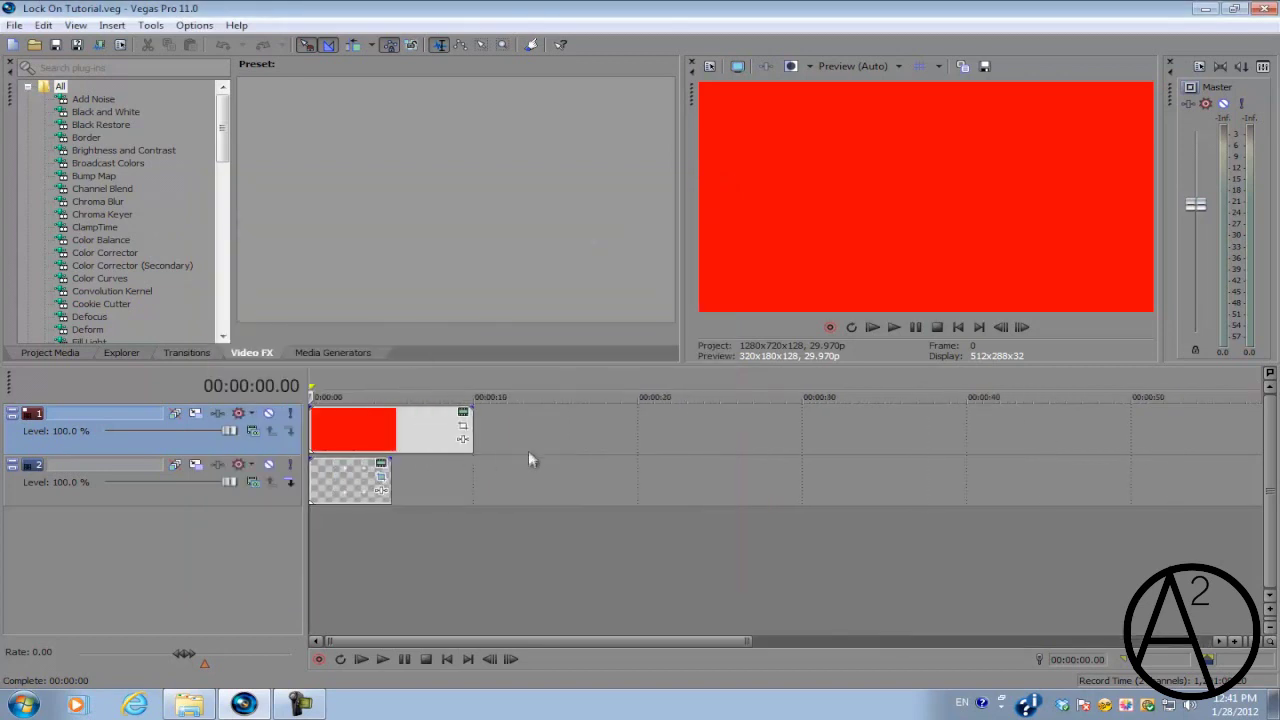
{"action": "left_click", "coordinate": [466, 425]}
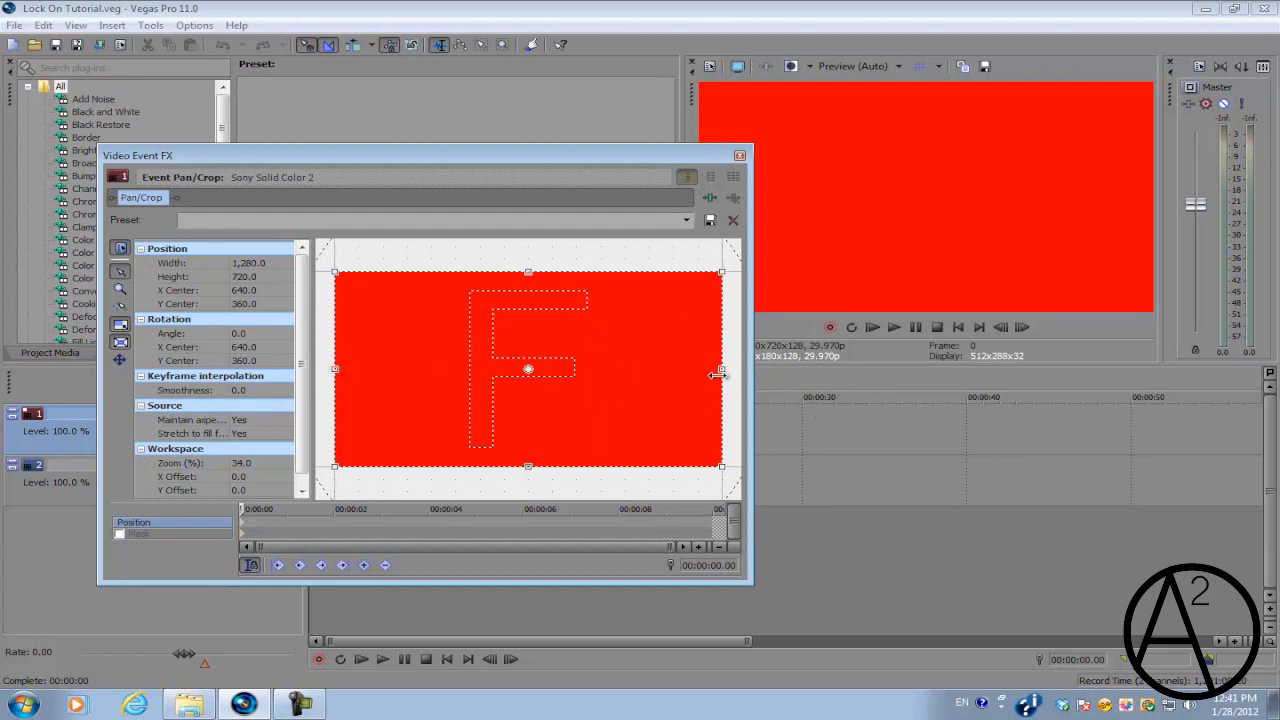
{"action": "left_click_drag", "start_coordinate": [720, 371], "coordinate": [562, 381]}
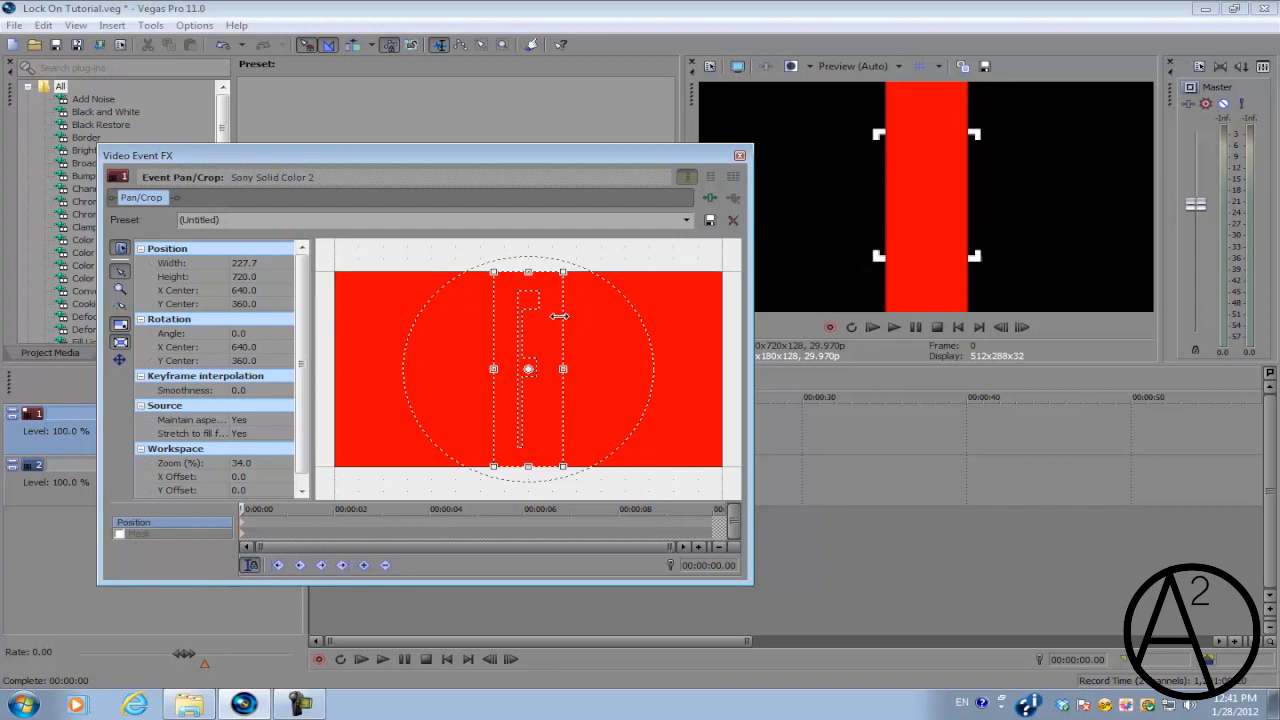
{"action": "scroll", "coordinate": [537, 308], "scroll_direction": "down", "scroll_amount": 2}
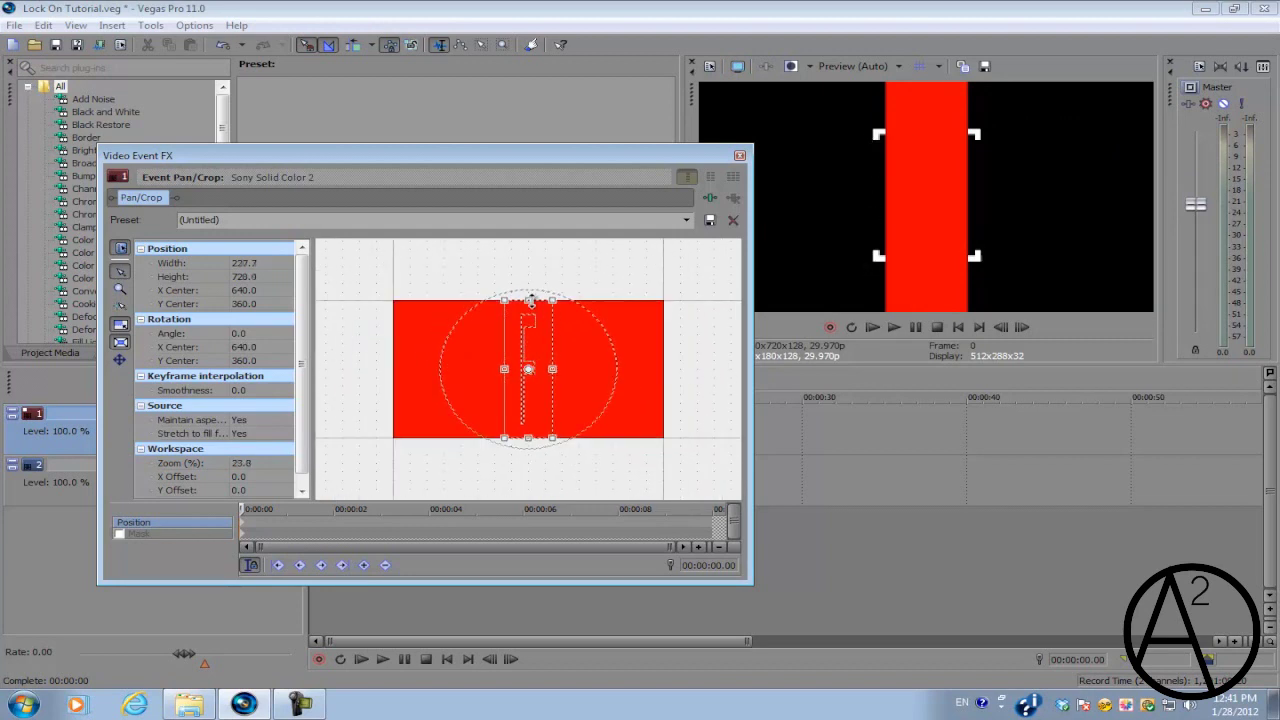
{"action": "left_click_drag", "start_coordinate": [531, 300], "coordinate": [531, 297]}
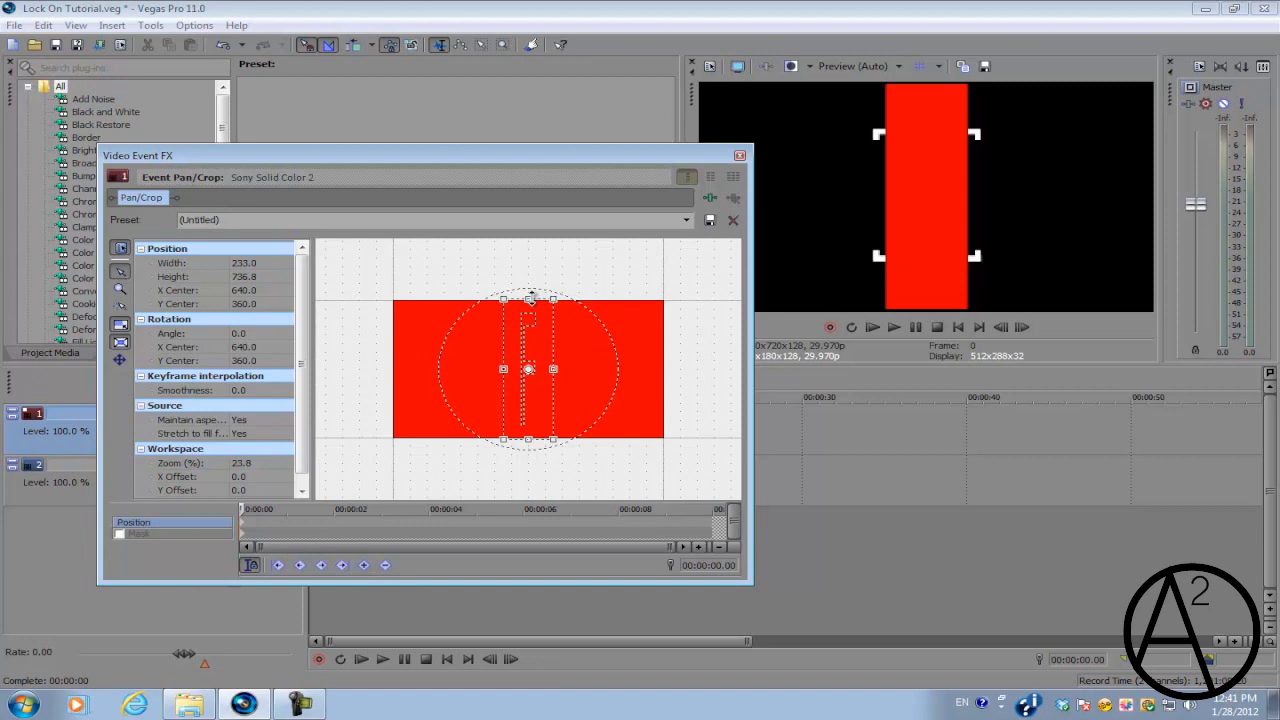
{"action": "left_click_drag", "start_coordinate": [528, 297], "coordinate": [566, 234]}
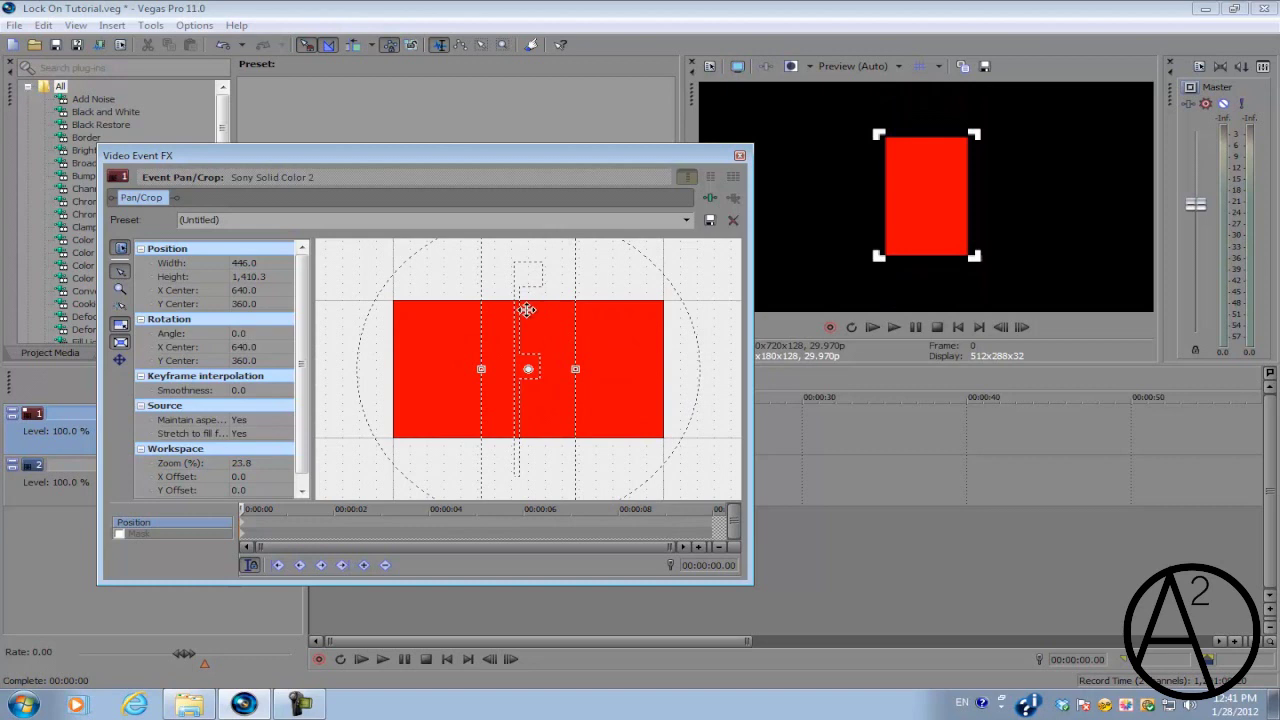
{"action": "left_click_drag", "start_coordinate": [527, 310], "coordinate": [531, 311]}
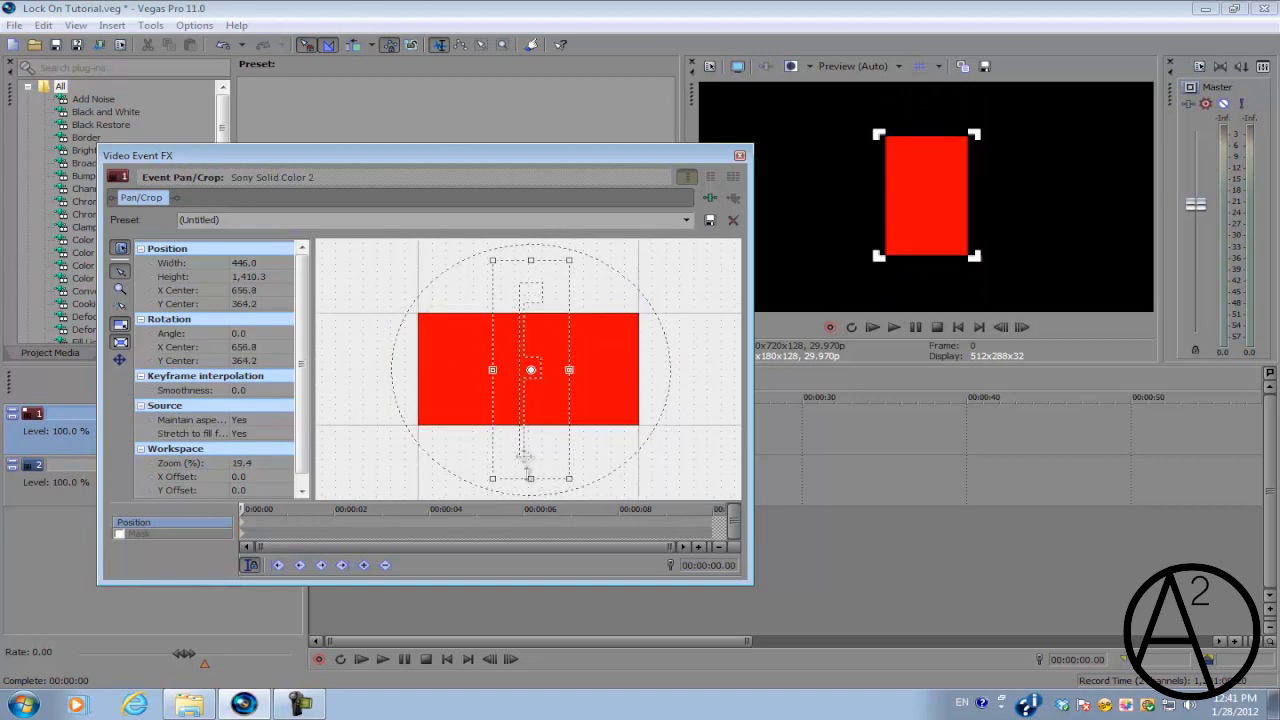
{"action": "left_click_drag", "start_coordinate": [531, 479], "coordinate": [534, 491]}
{"action": "left_click_drag", "start_coordinate": [534, 399], "coordinate": [548, 401]}
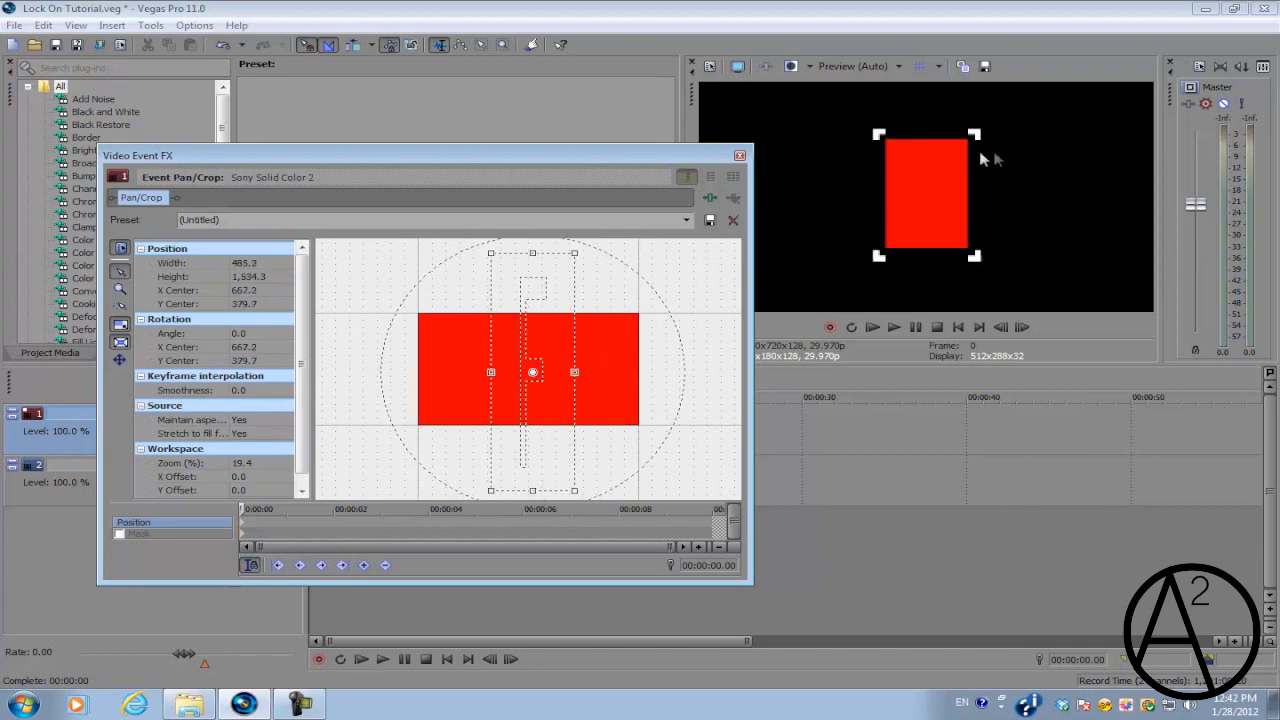
{"action": "left_click", "coordinate": [740, 157]}
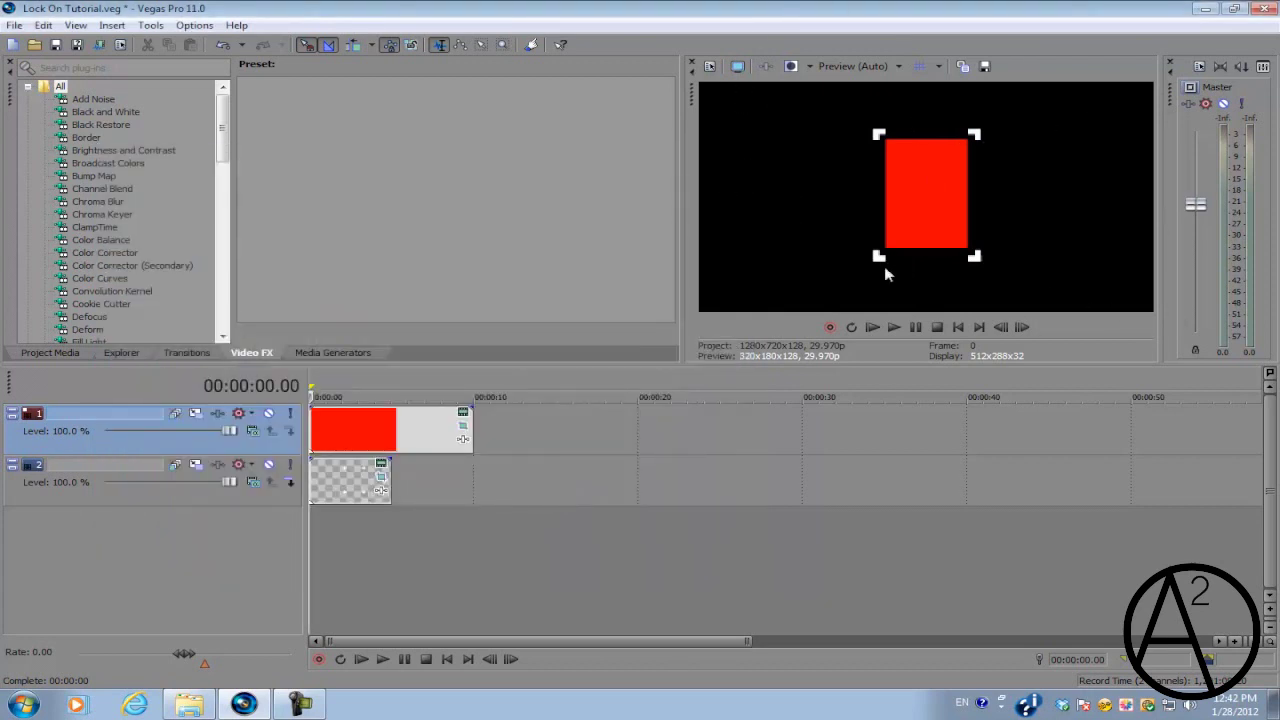
Set the preview quality to Best (Full).
{"action": "left_click", "coordinate": [860, 67]}
{"action": "mouse_move", "coordinate": [870, 133]}
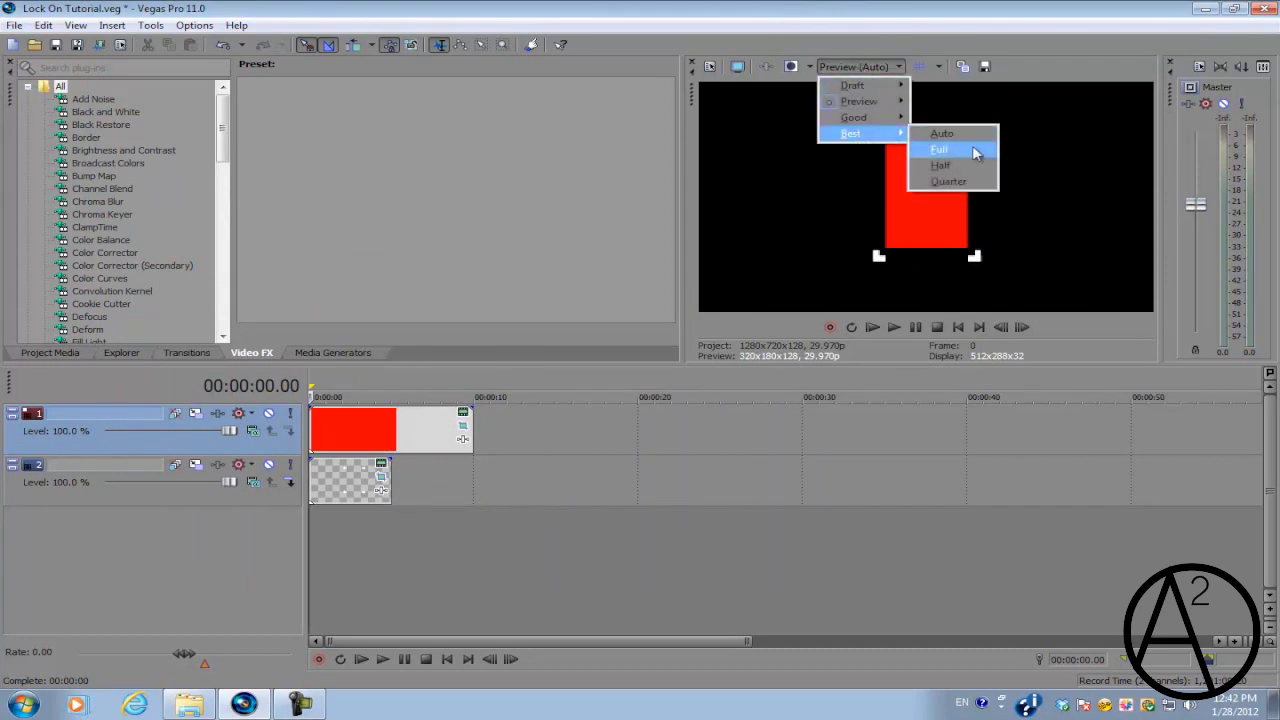
{"action": "left_click", "coordinate": [974, 151]}
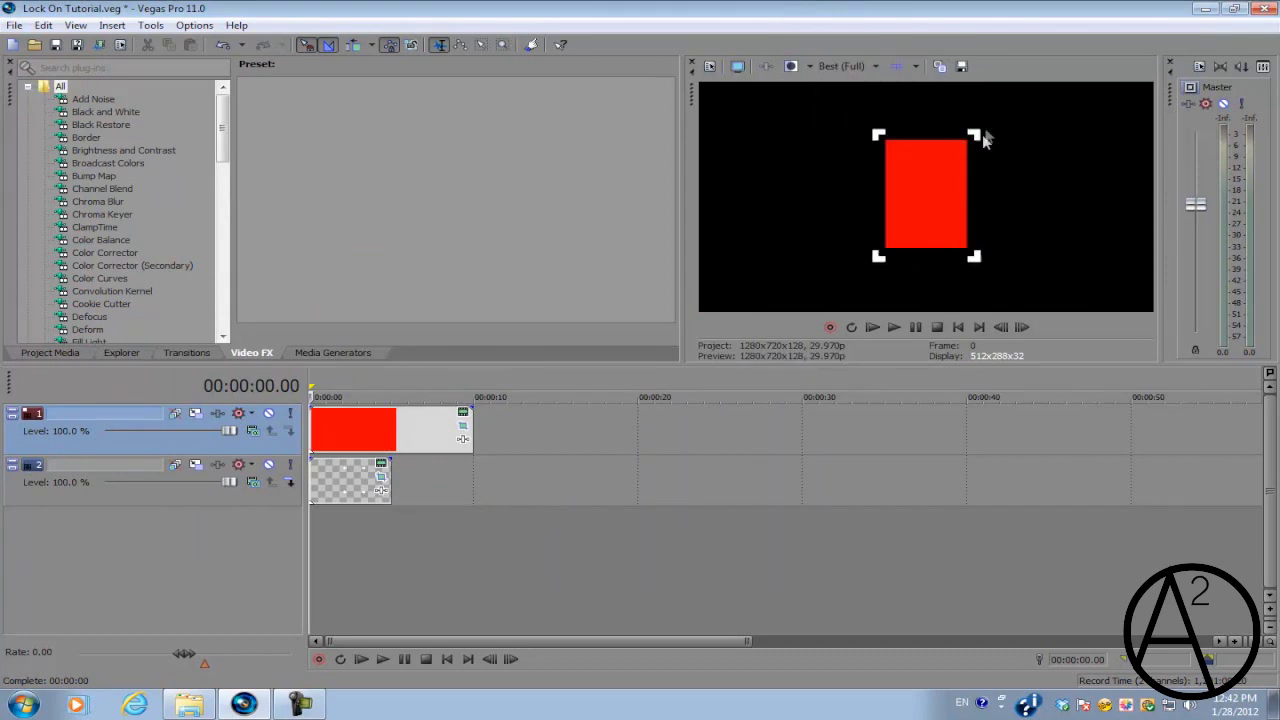
Save a snapshot of the preview frame as Image2.png.
{"action": "left_click", "coordinate": [962, 66]}
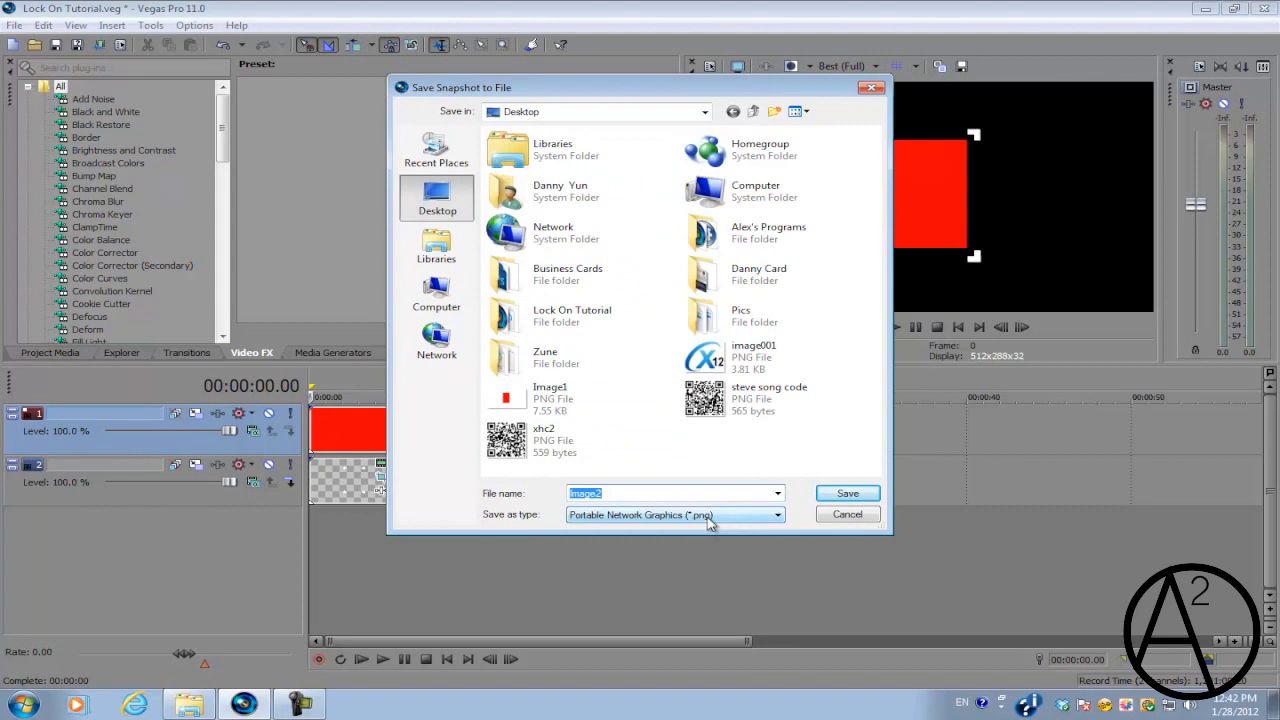
{"action": "left_click", "coordinate": [855, 496]}
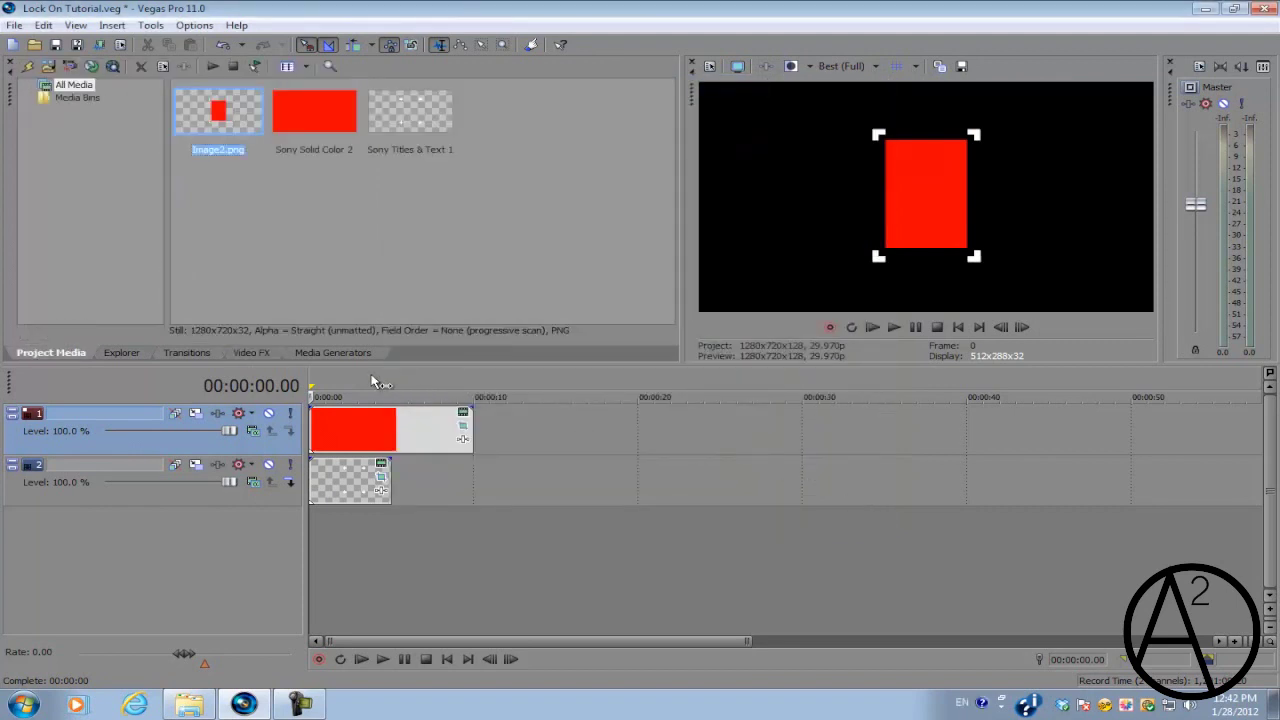
{"action": "left_click", "coordinate": [15, 25]}
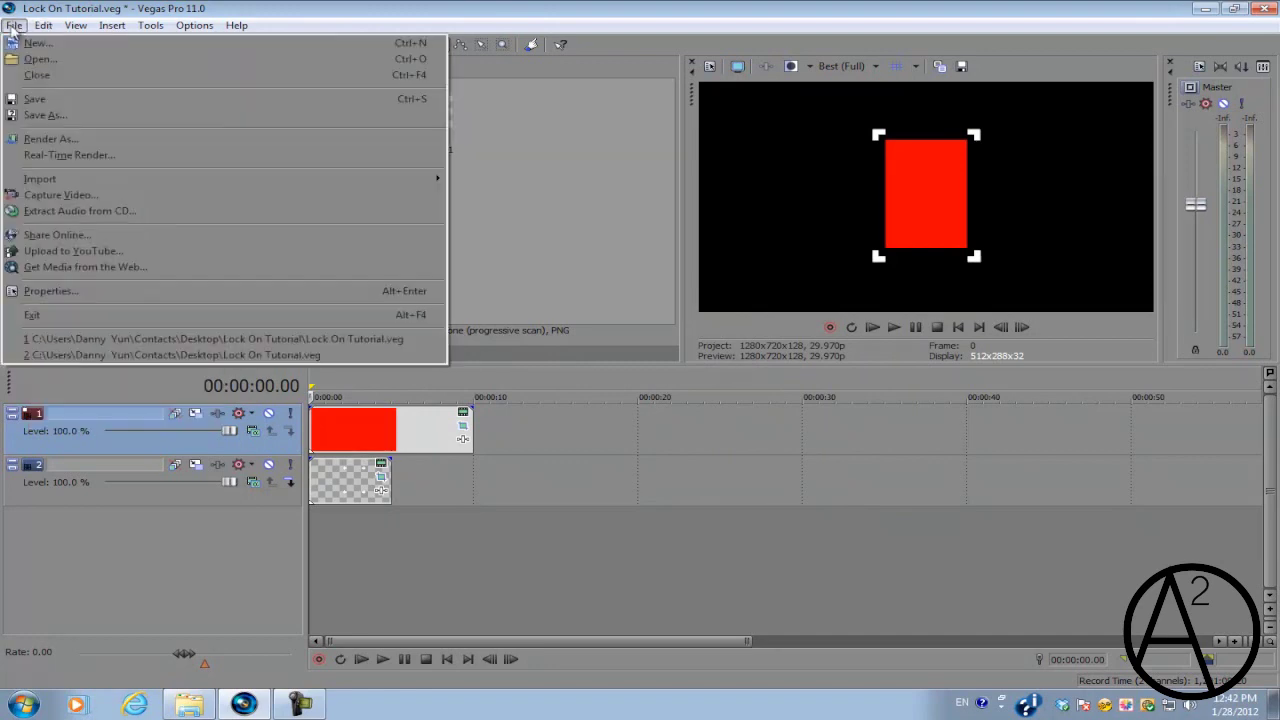
Start a new project without saving and open the 5manFeed Underground gameplay clip.
{"action": "left_click", "coordinate": [18, 46]}
{"action": "left_click", "coordinate": [700, 292]}
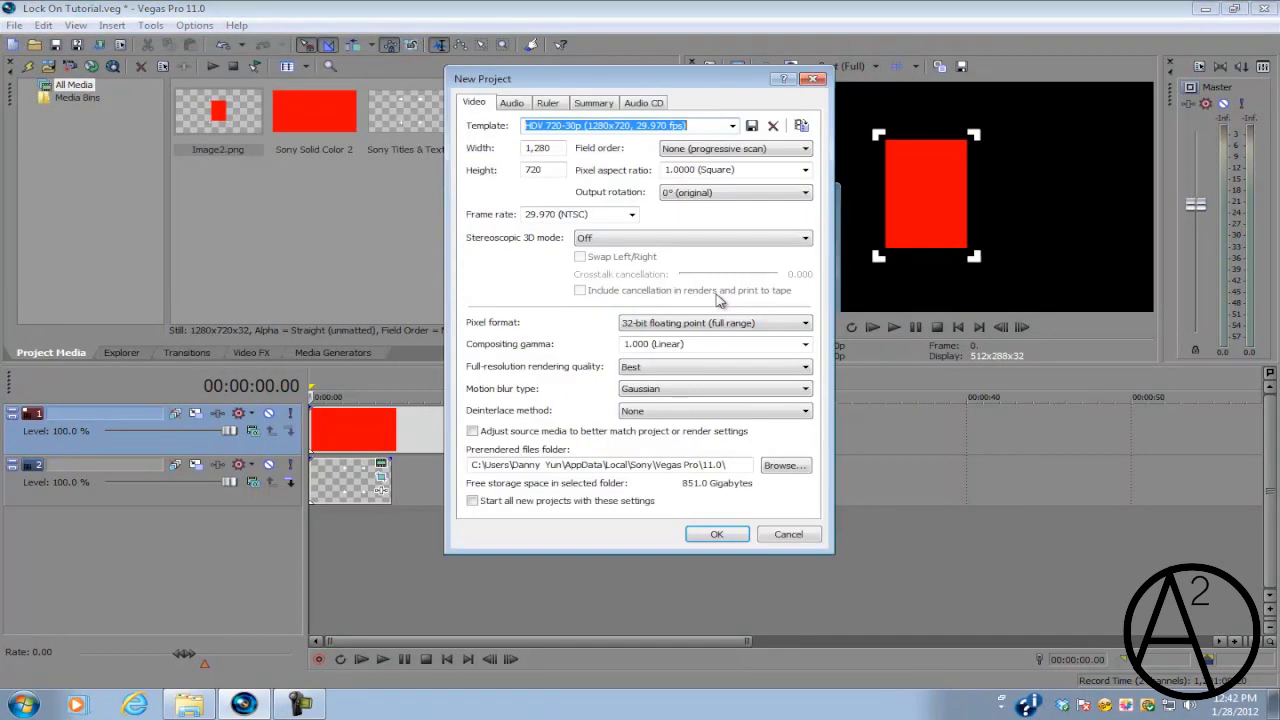
{"action": "left_click", "coordinate": [720, 534]}
{"action": "key", "text": "ctrl+o"}
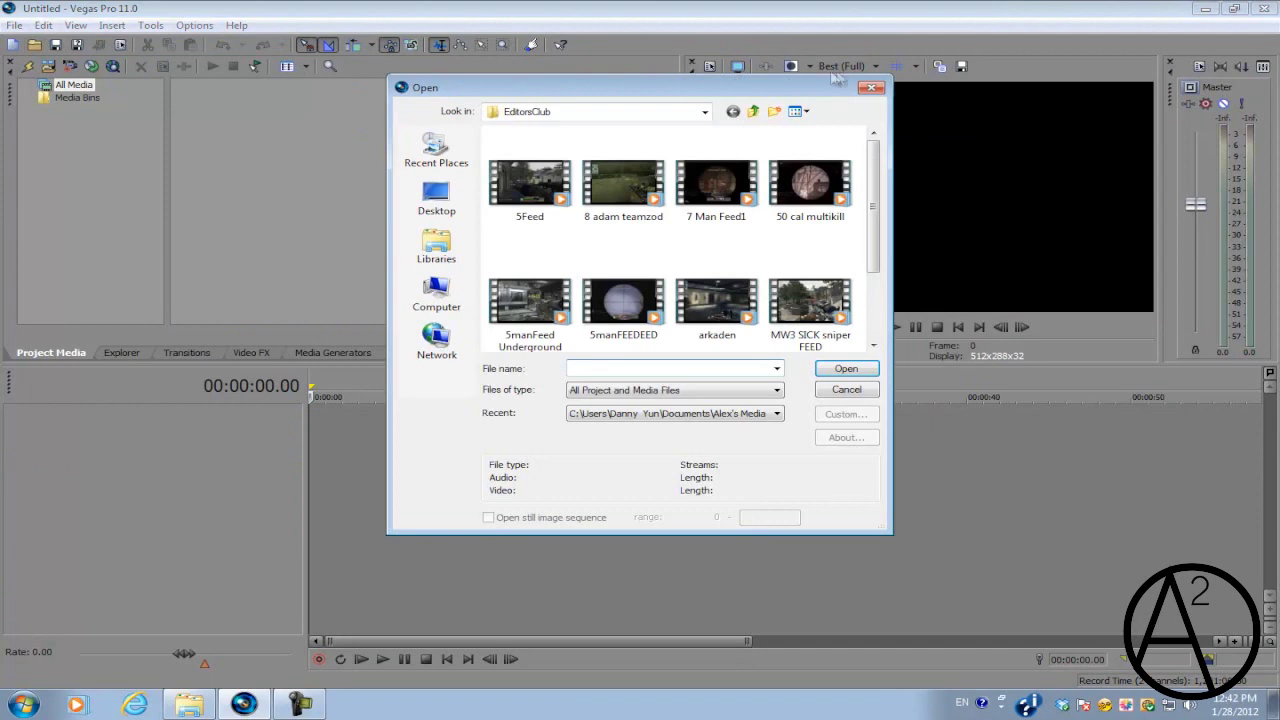
{"action": "left_click", "coordinate": [545, 213]}
{"action": "double_click", "coordinate": [530, 298]}
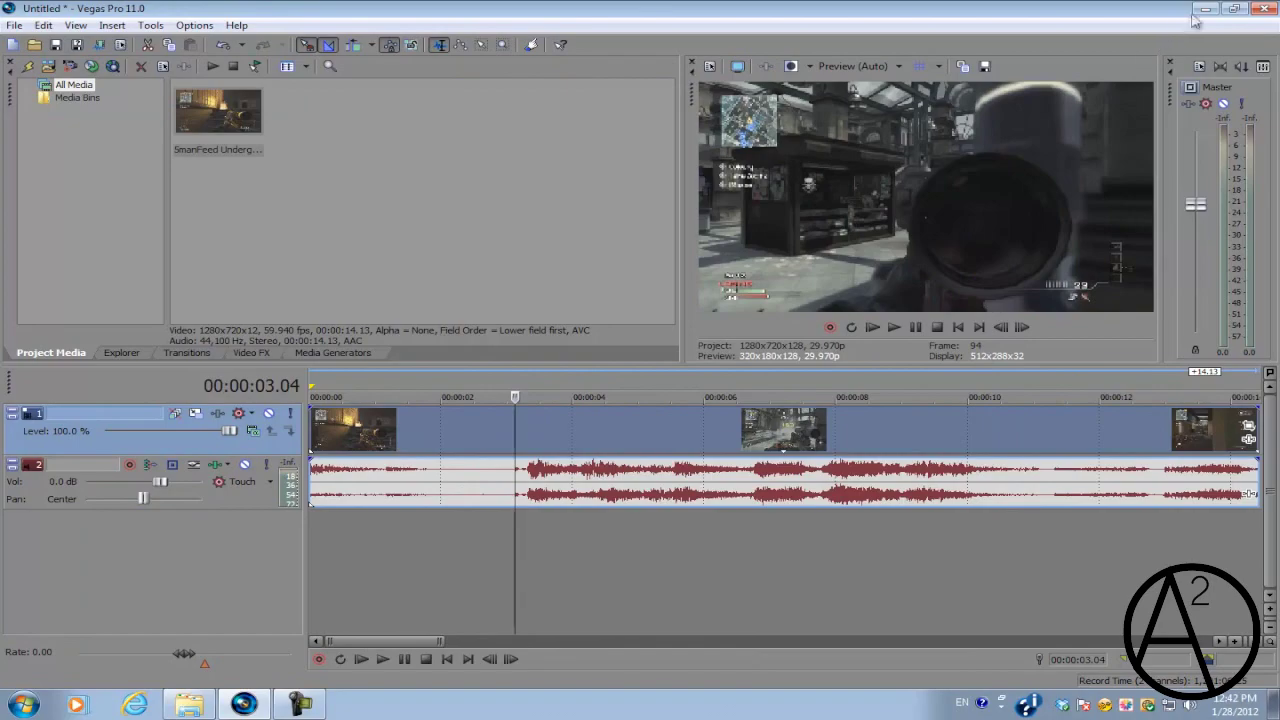
Place the Image2.png overlay on track 1 starting around 10 seconds.
{"action": "left_click", "coordinate": [1205, 10]}
{"action": "left_click", "coordinate": [889, 149]}
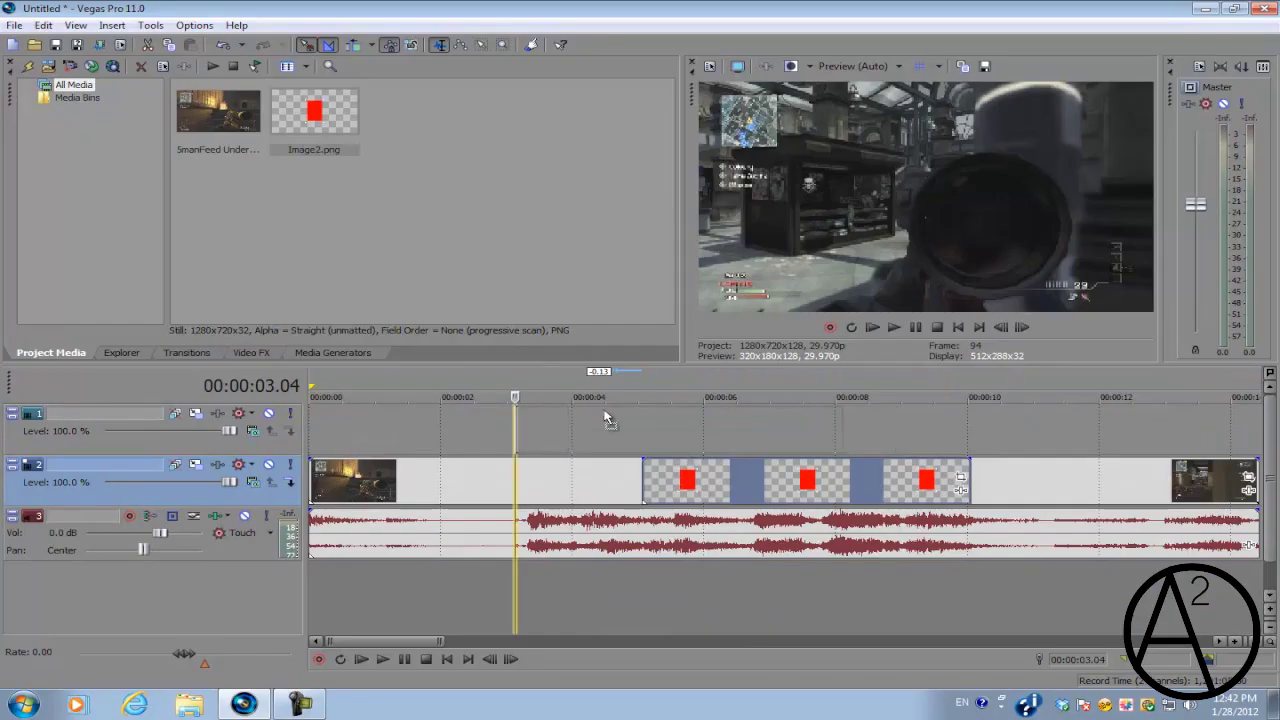
{"action": "left_click_drag", "start_coordinate": [730, 414], "coordinate": [602, 414]}
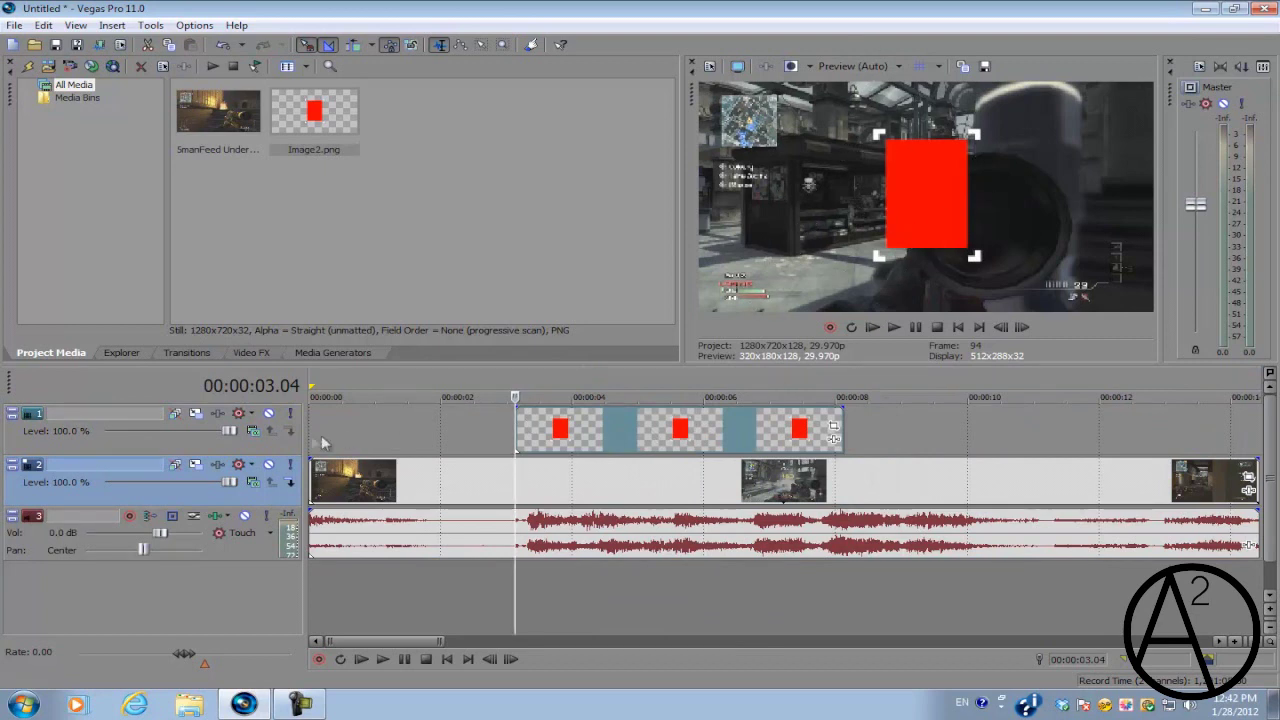
{"action": "left_click_drag", "start_coordinate": [589, 440], "coordinate": [1070, 445]}
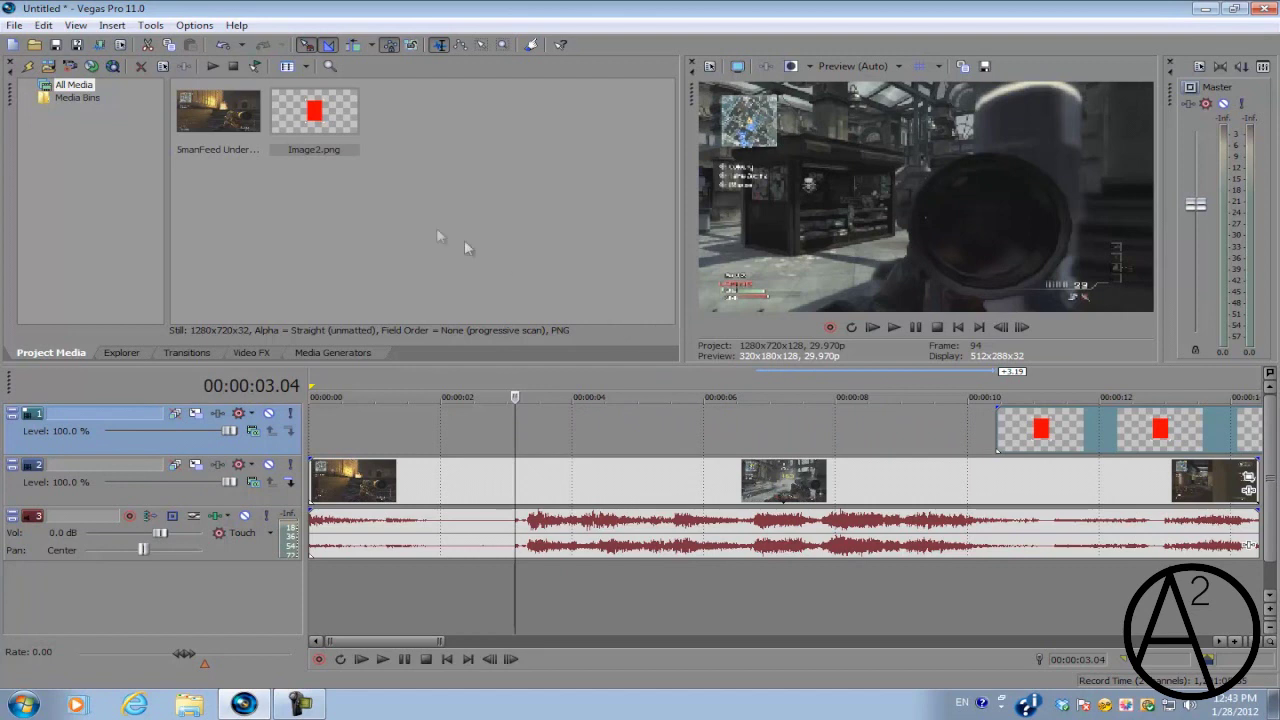
Add a velocity envelope to the gameplay event.
{"action": "left_click", "coordinate": [557, 494]}
{"action": "left_click", "coordinate": [535, 477]}
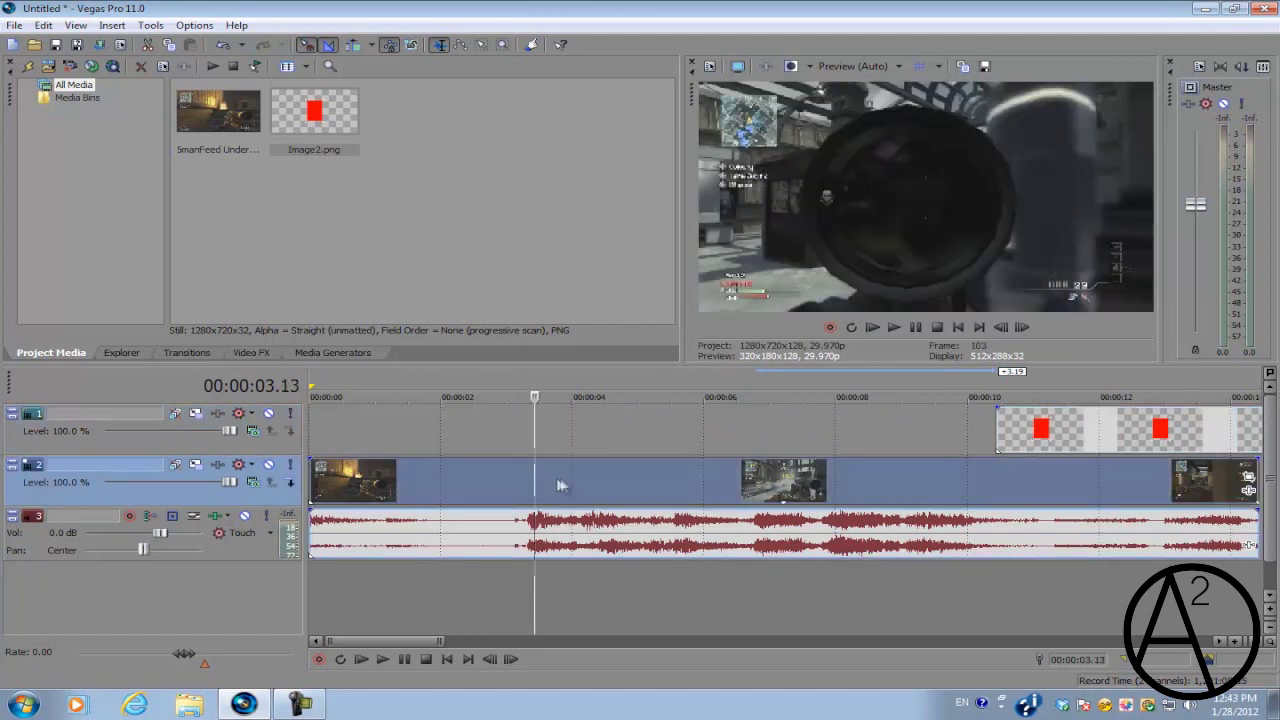
{"action": "left_click", "coordinate": [112, 25]}
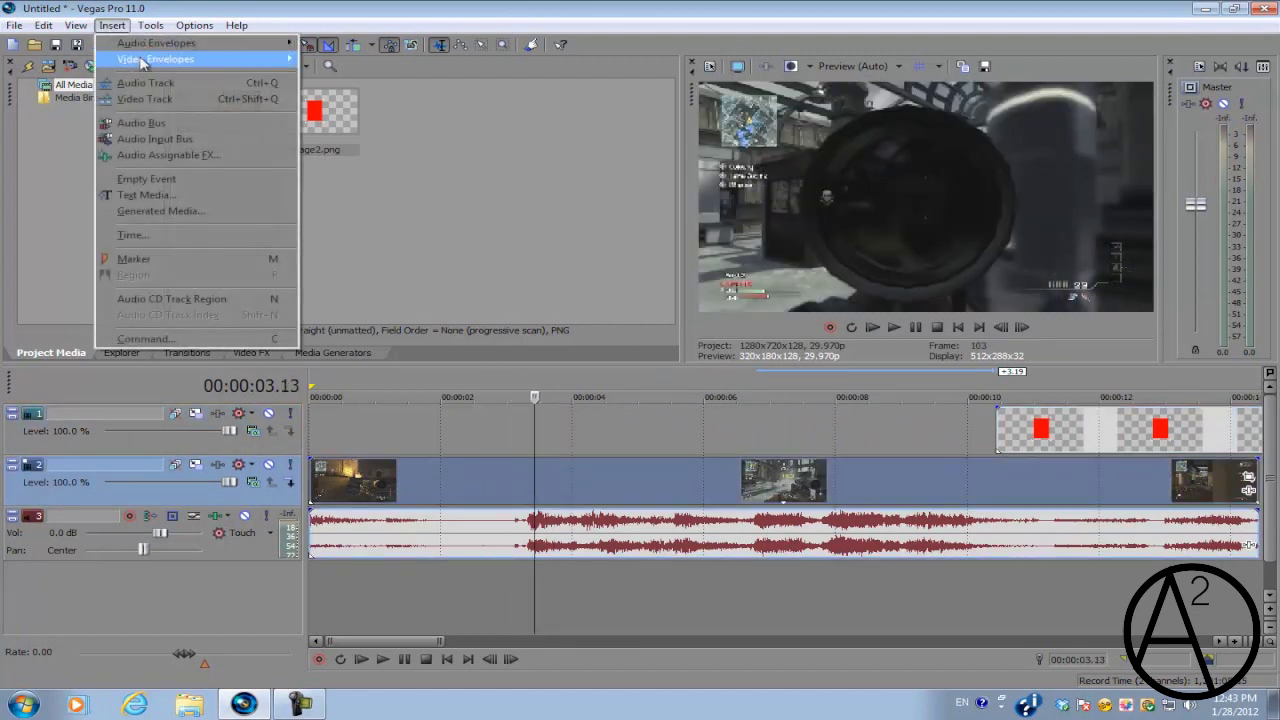
{"action": "mouse_move", "coordinate": [142, 60]}
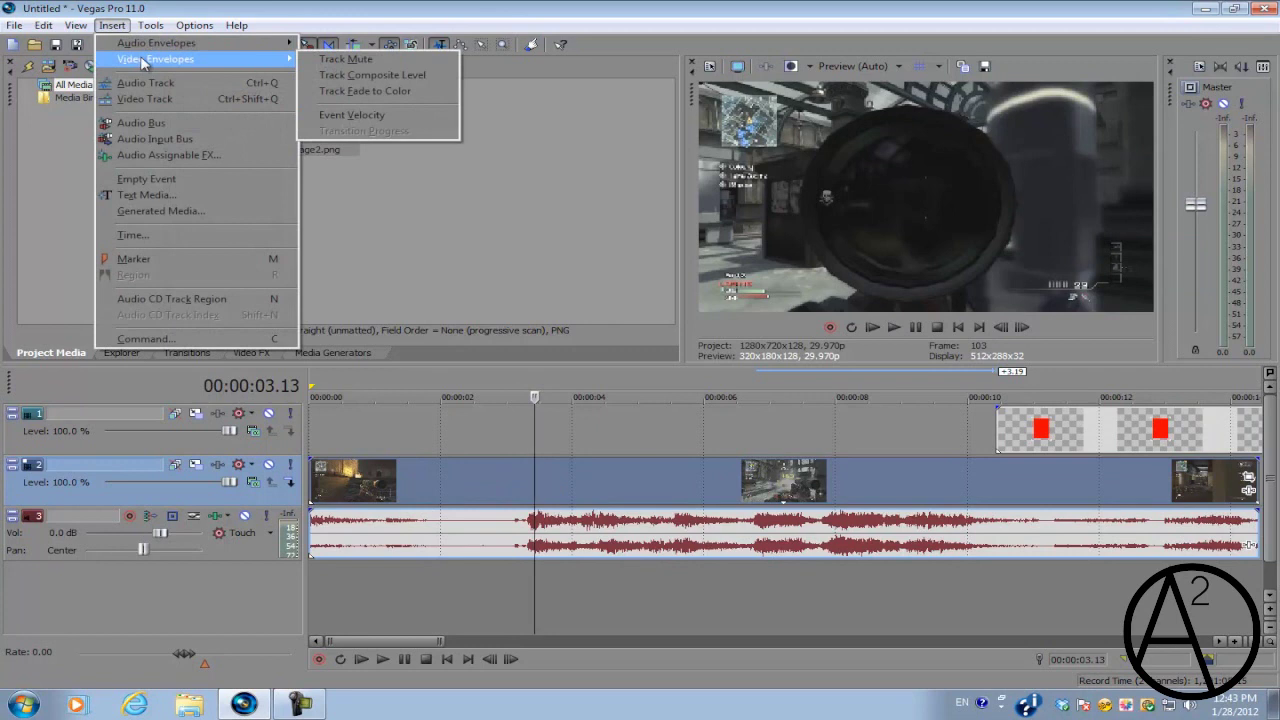
{"action": "left_click", "coordinate": [358, 115]}
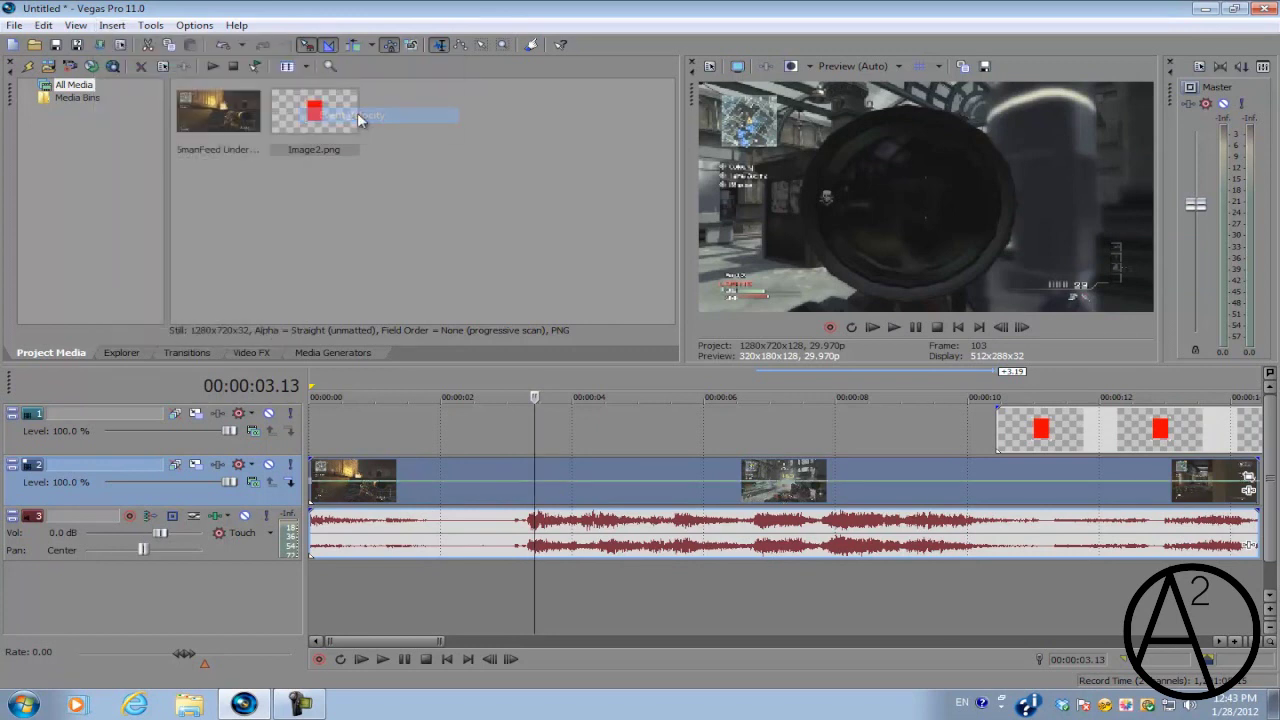
Delete the gameplay audio event and remove the empty audio track.
{"action": "left_click", "coordinate": [566, 494]}
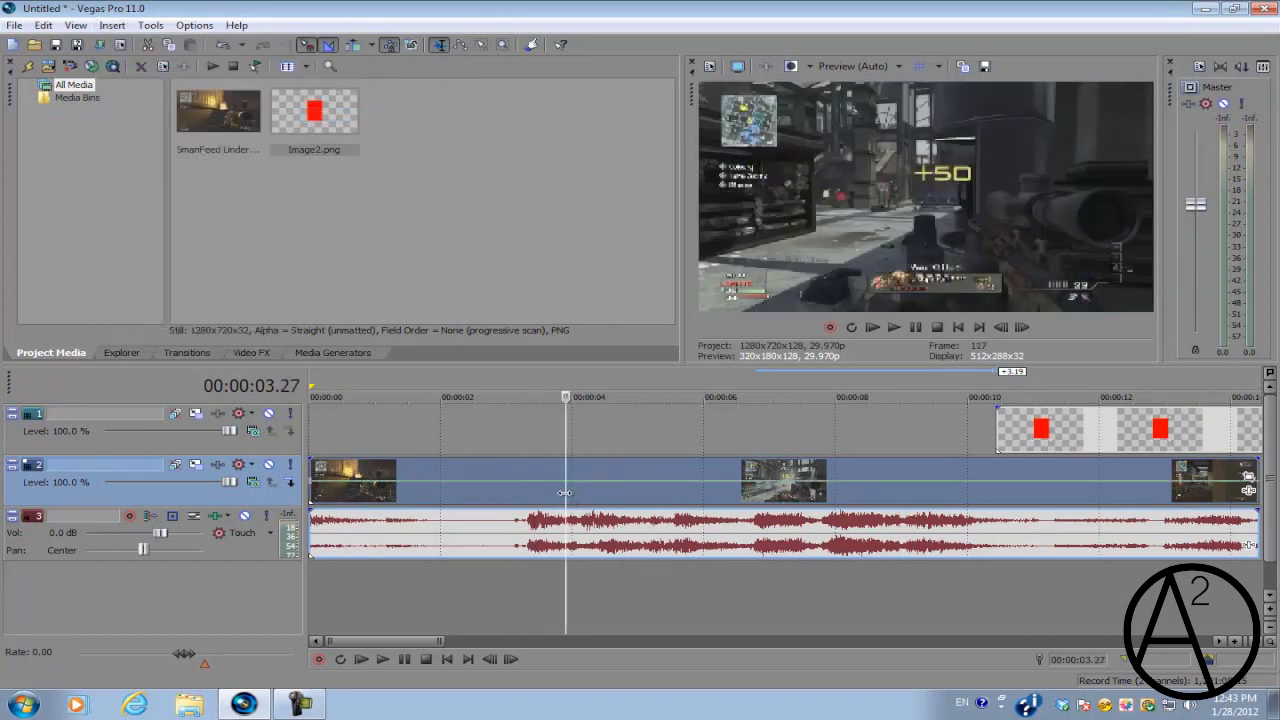
{"action": "right_click", "coordinate": [641, 520]}
{"action": "left_click", "coordinate": [697, 322]}
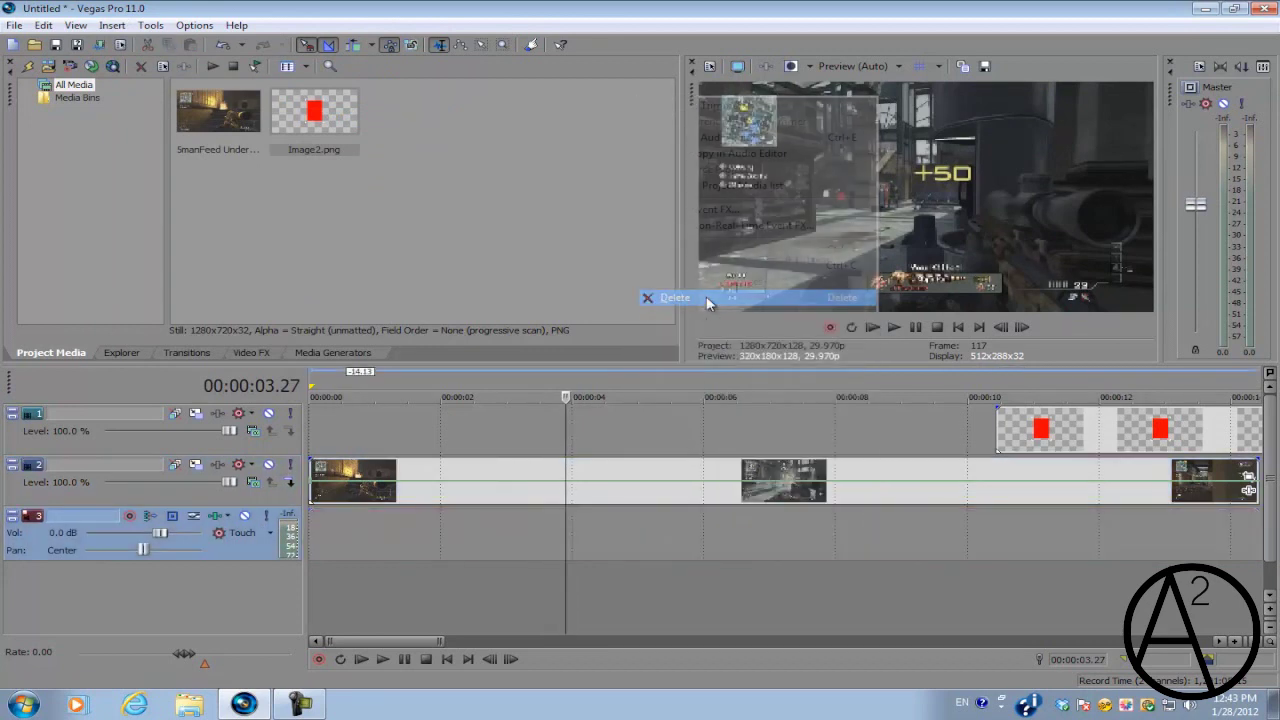
{"action": "right_click", "coordinate": [511, 522]}
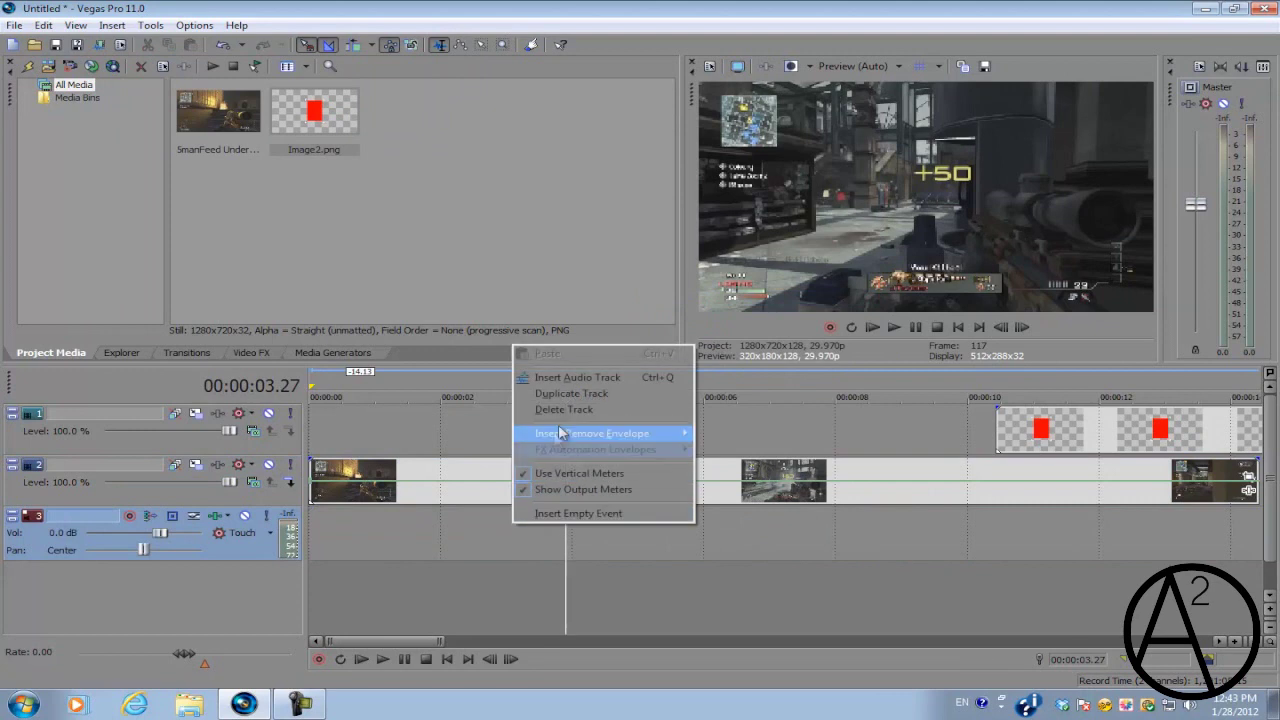
{"action": "left_click", "coordinate": [562, 410]}
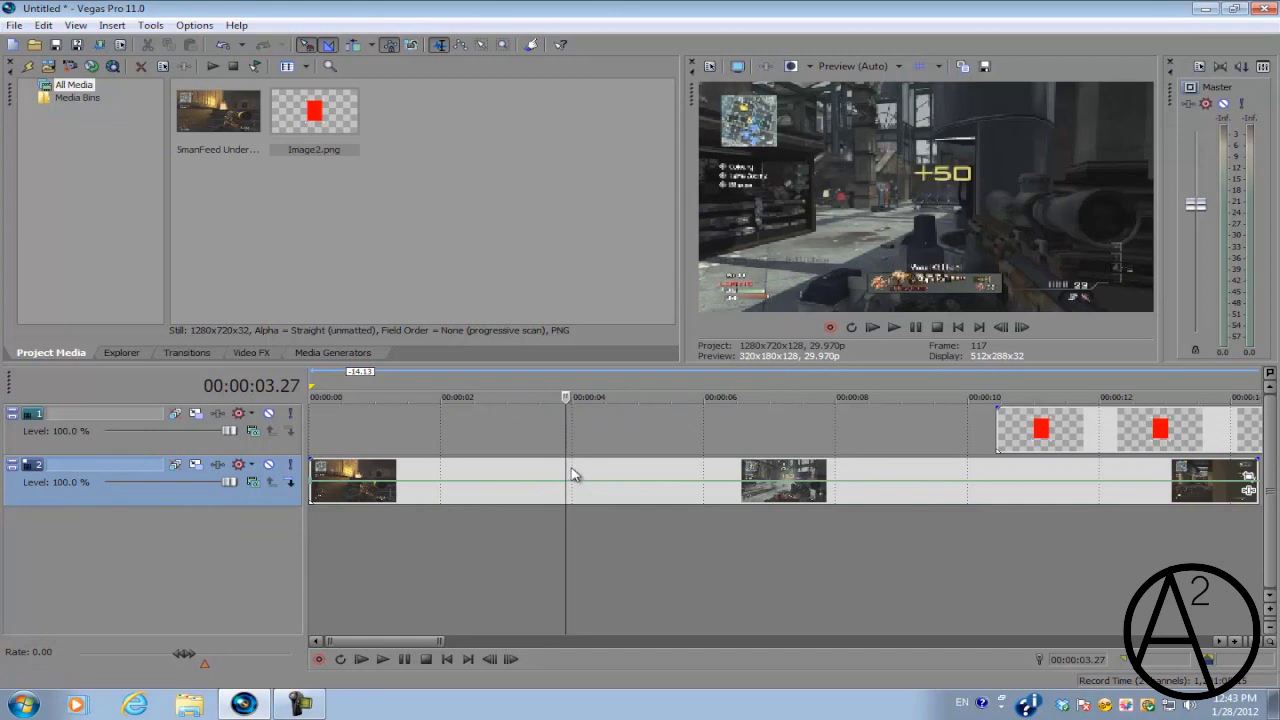
Step frame by frame forward from about 1 second to find the slow-motion start.
{"action": "left_click", "coordinate": [573, 474]}
{"action": "left_click", "coordinate": [491, 474]}
{"action": "left_click", "coordinate": [436, 474]}
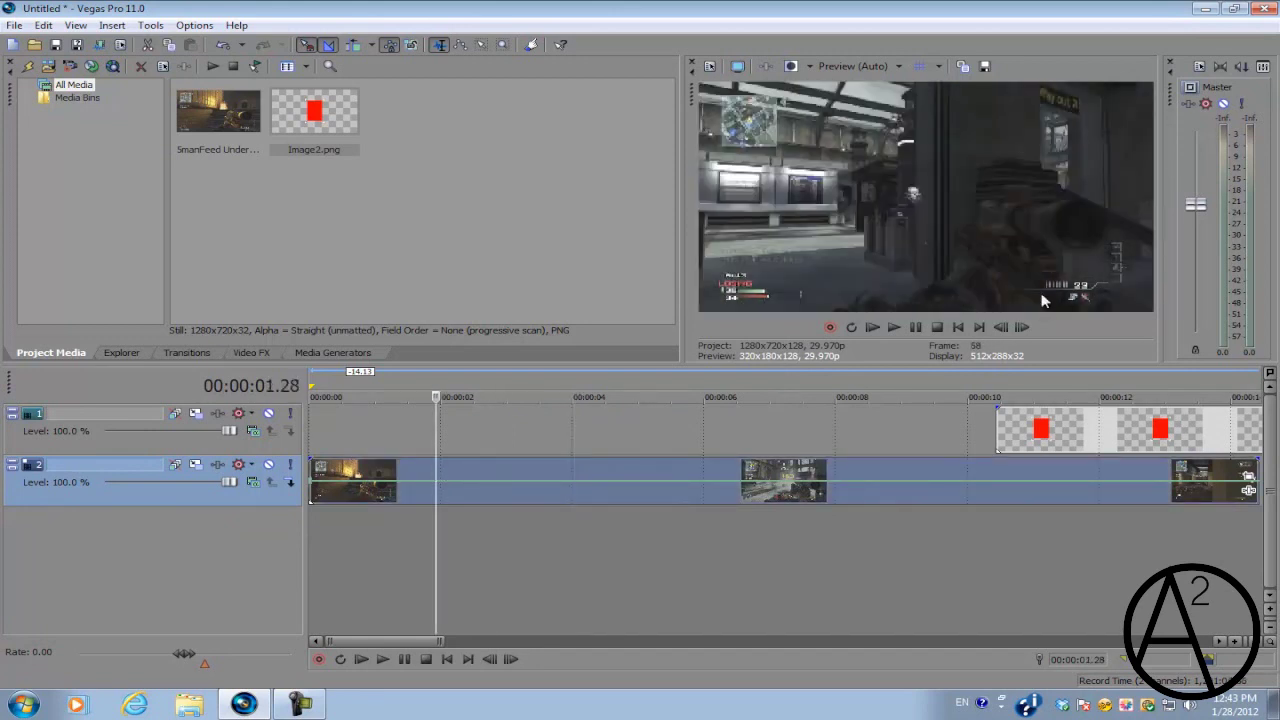
{"action": "left_click", "coordinate": [1021, 327]}
{"action": "left_click", "coordinate": [1021, 327]}
{"action": "left_click", "coordinate": [1021, 327]}
{"action": "left_click", "coordinate": [1021, 327]}
{"action": "left_click", "coordinate": [1021, 327]}
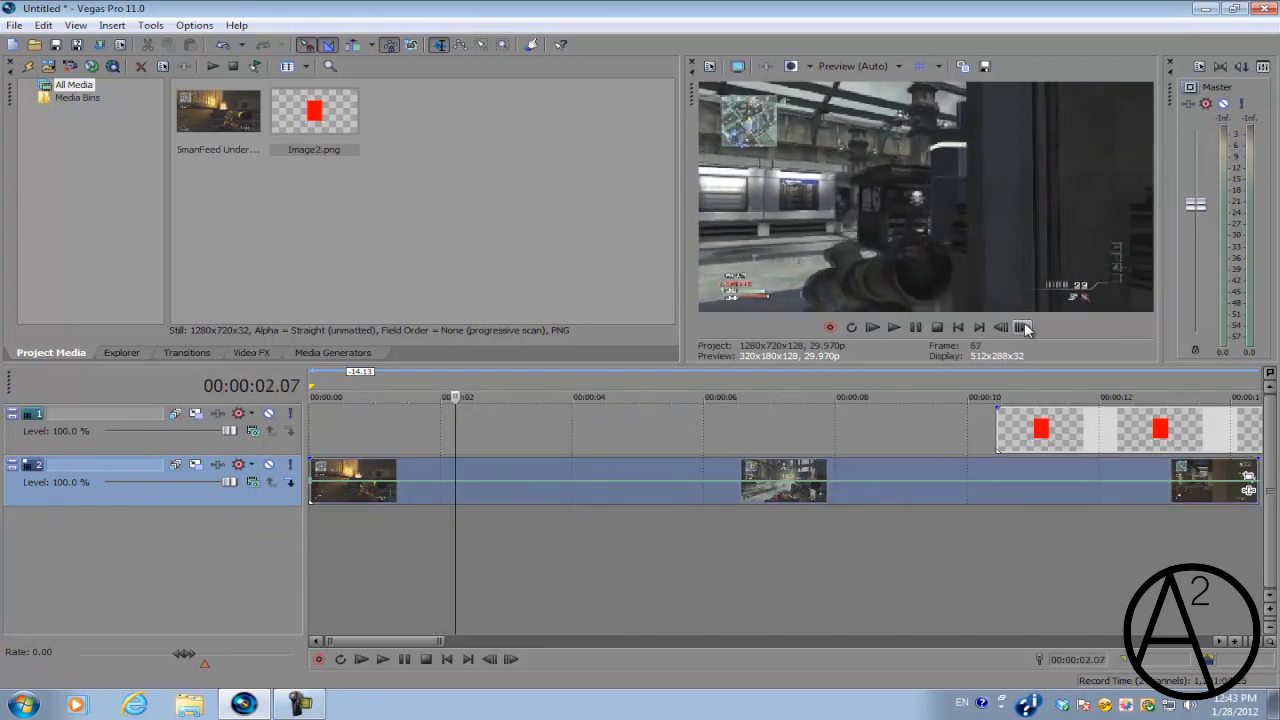
{"action": "left_click", "coordinate": [1021, 327]}
{"action": "left_click", "coordinate": [1021, 327]}
{"action": "left_click", "coordinate": [1021, 327]}
{"action": "left_click", "coordinate": [1021, 327]}
{"action": "left_click", "coordinate": [1021, 327]}
{"action": "left_click", "coordinate": [1021, 327]}
{"action": "left_click", "coordinate": [1021, 327]}
{"action": "left_click", "coordinate": [1021, 327]}
{"action": "left_click", "coordinate": [1021, 327]}
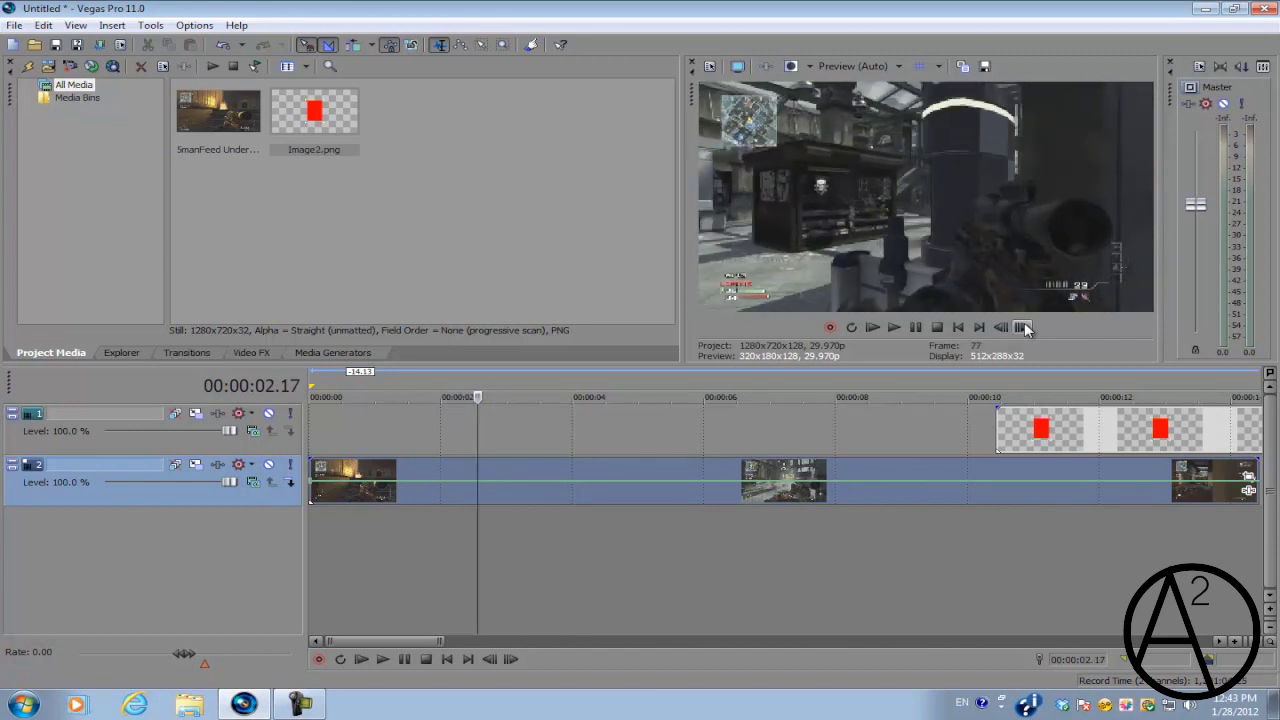
{"action": "left_click", "coordinate": [1021, 327]}
{"action": "left_click", "coordinate": [1021, 327]}
{"action": "left_click", "coordinate": [1004, 327]}
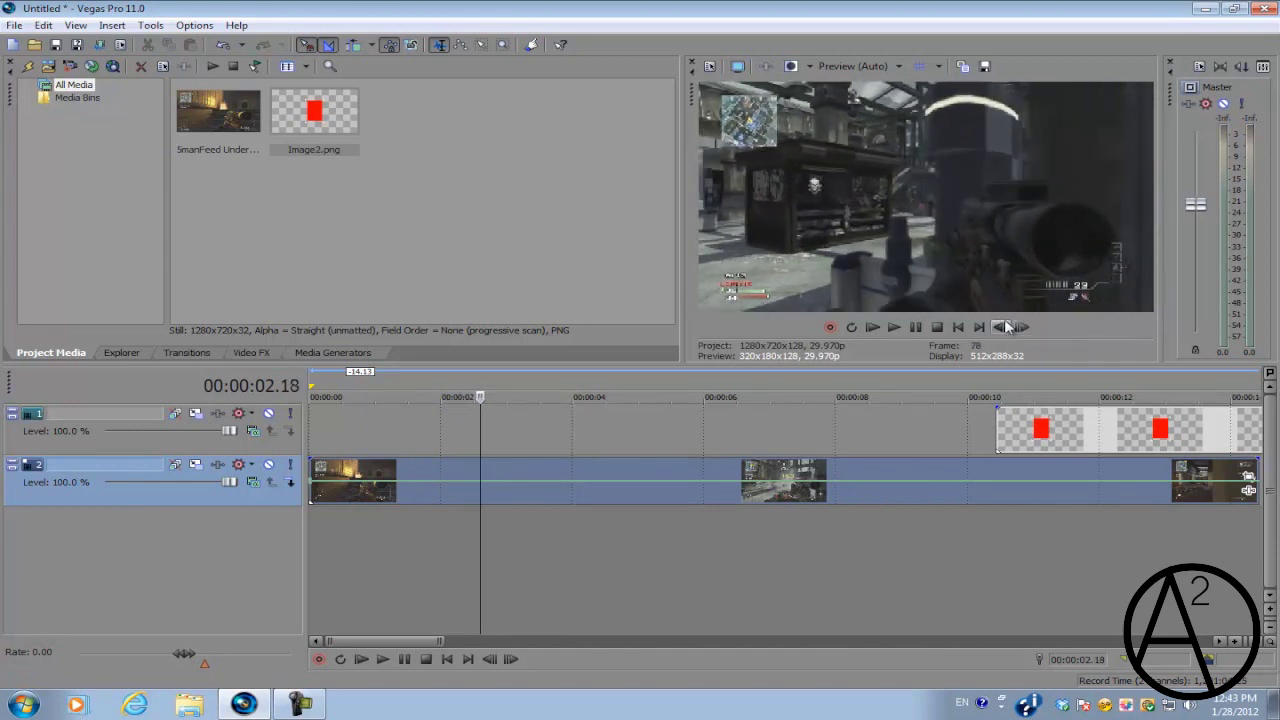
{"action": "left_click", "coordinate": [1002, 327]}
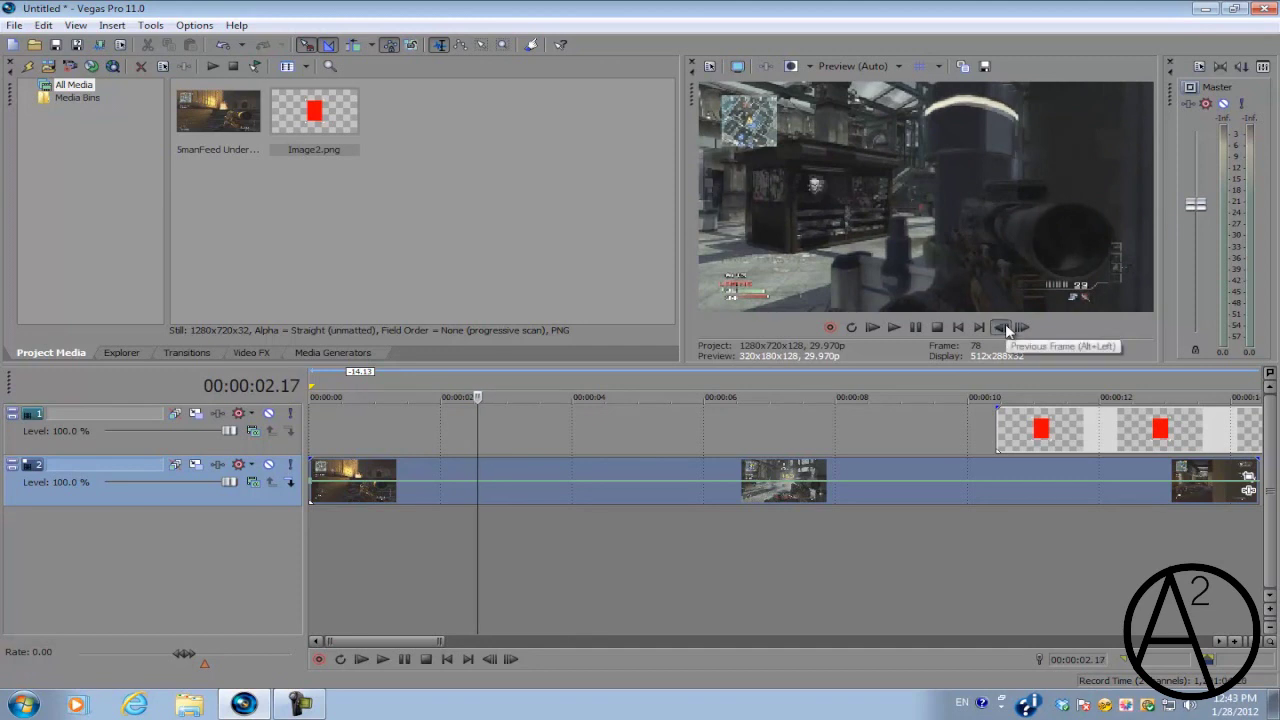
{"action": "left_click", "coordinate": [1002, 327]}
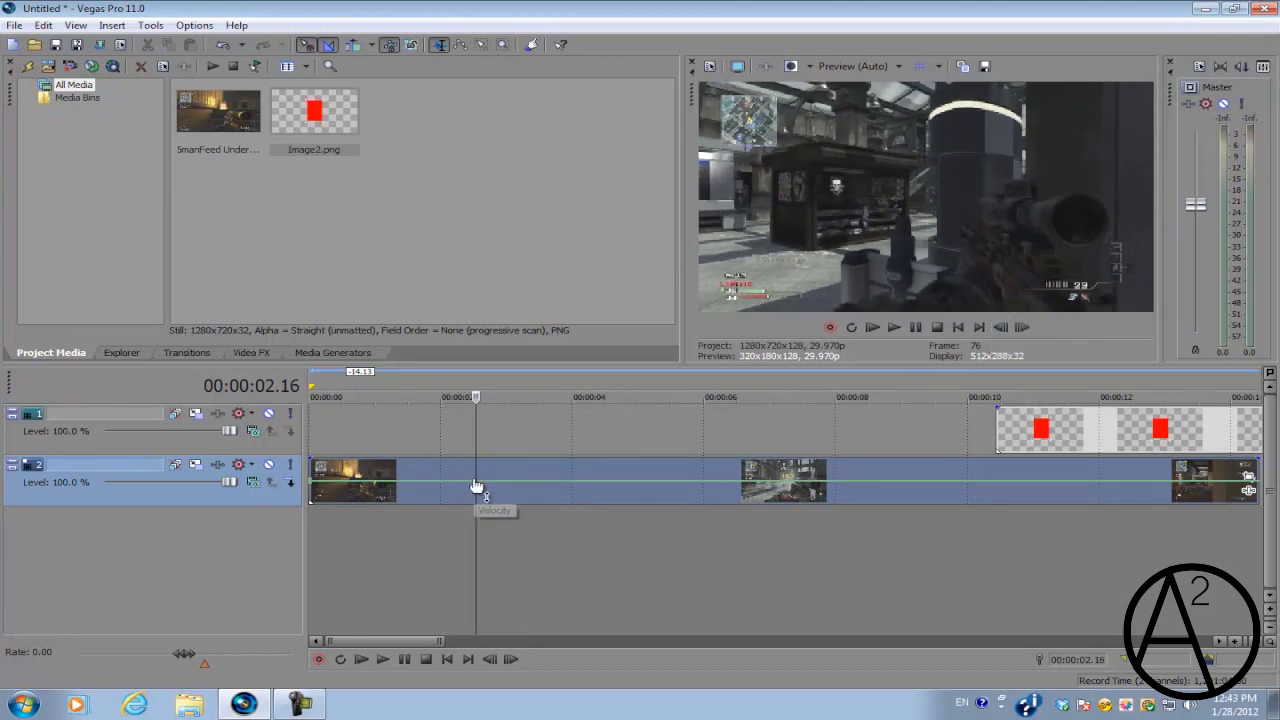
Step back frame by frame from 00:00:02.15 to about 00:00:02.01.
{"action": "scroll", "coordinate": [477, 488], "scroll_direction": "up", "scroll_amount": 4}
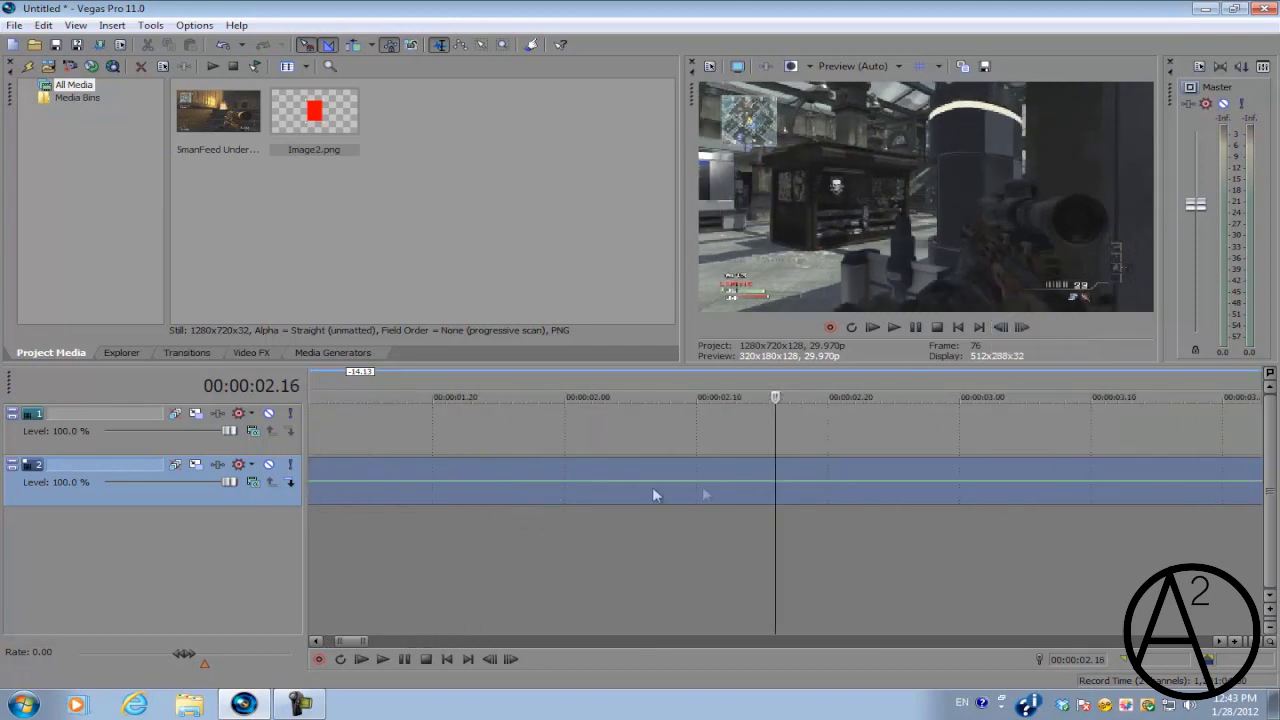
{"action": "left_click", "coordinate": [779, 487]}
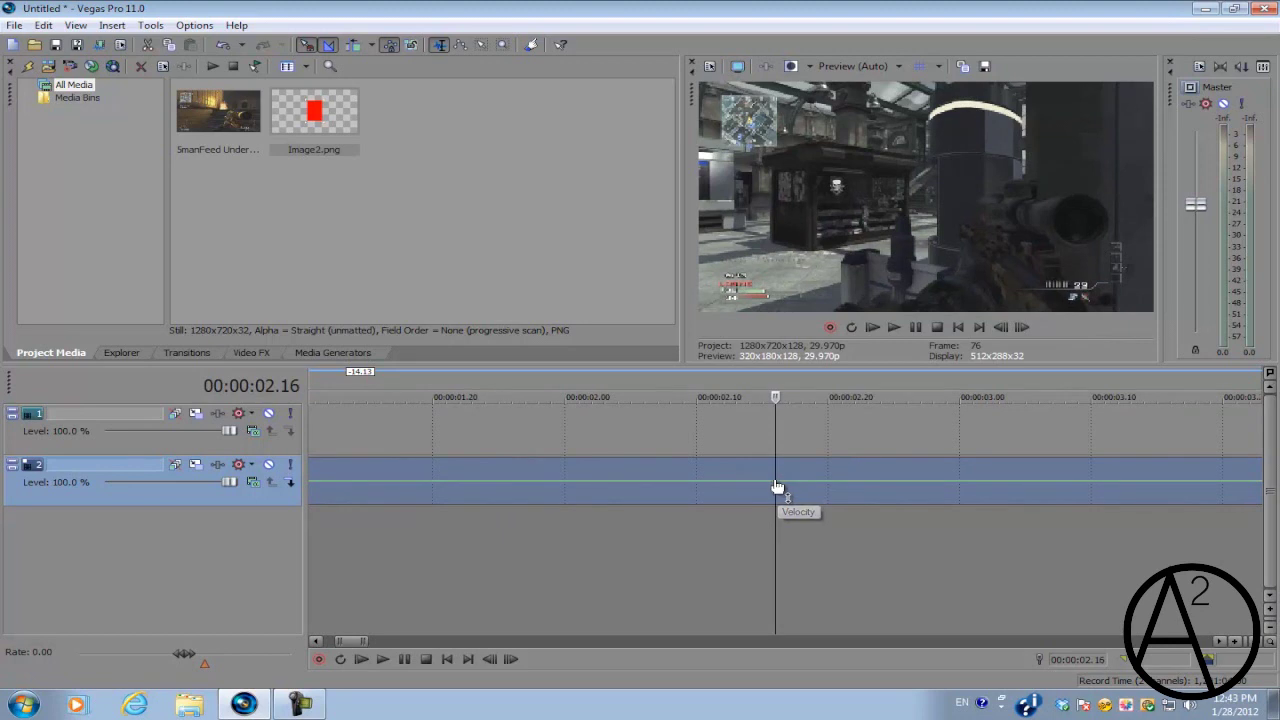
{"action": "left_click", "coordinate": [1006, 326]}
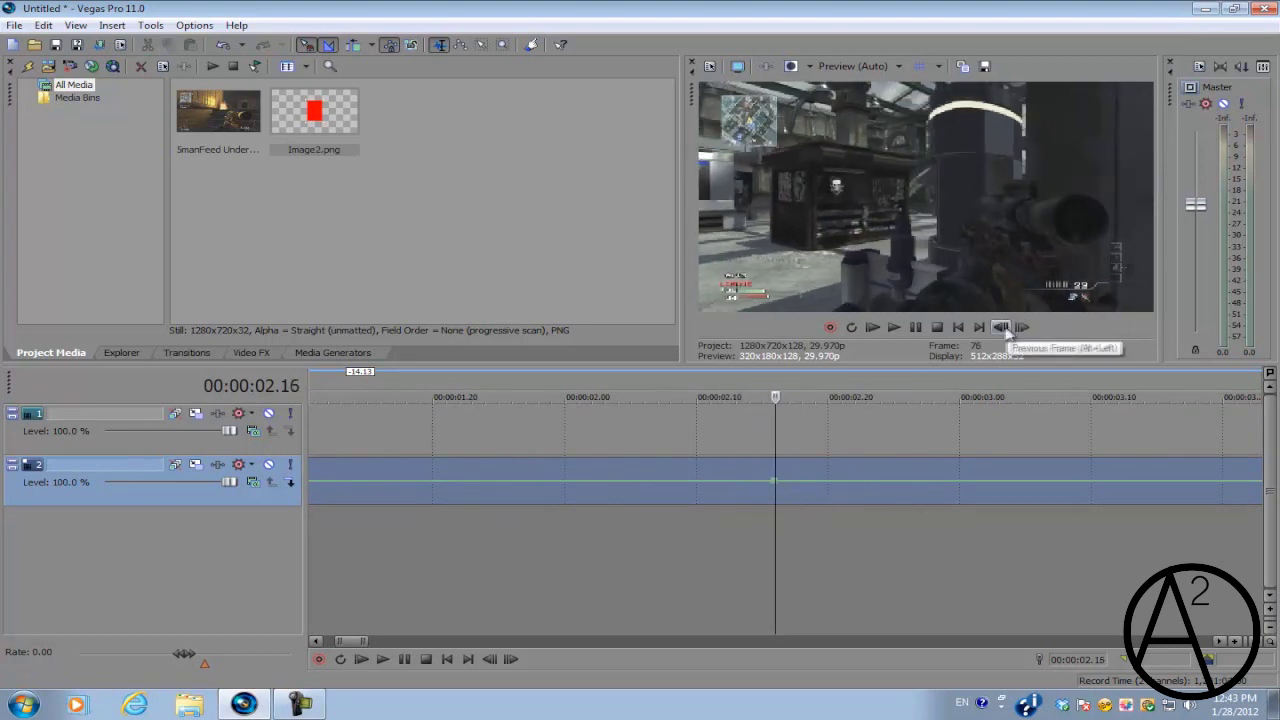
{"action": "left_click", "coordinate": [1002, 328]}
{"action": "left_click", "coordinate": [1002, 328]}
{"action": "left_click", "coordinate": [1002, 328]}
{"action": "left_click", "coordinate": [1002, 328]}
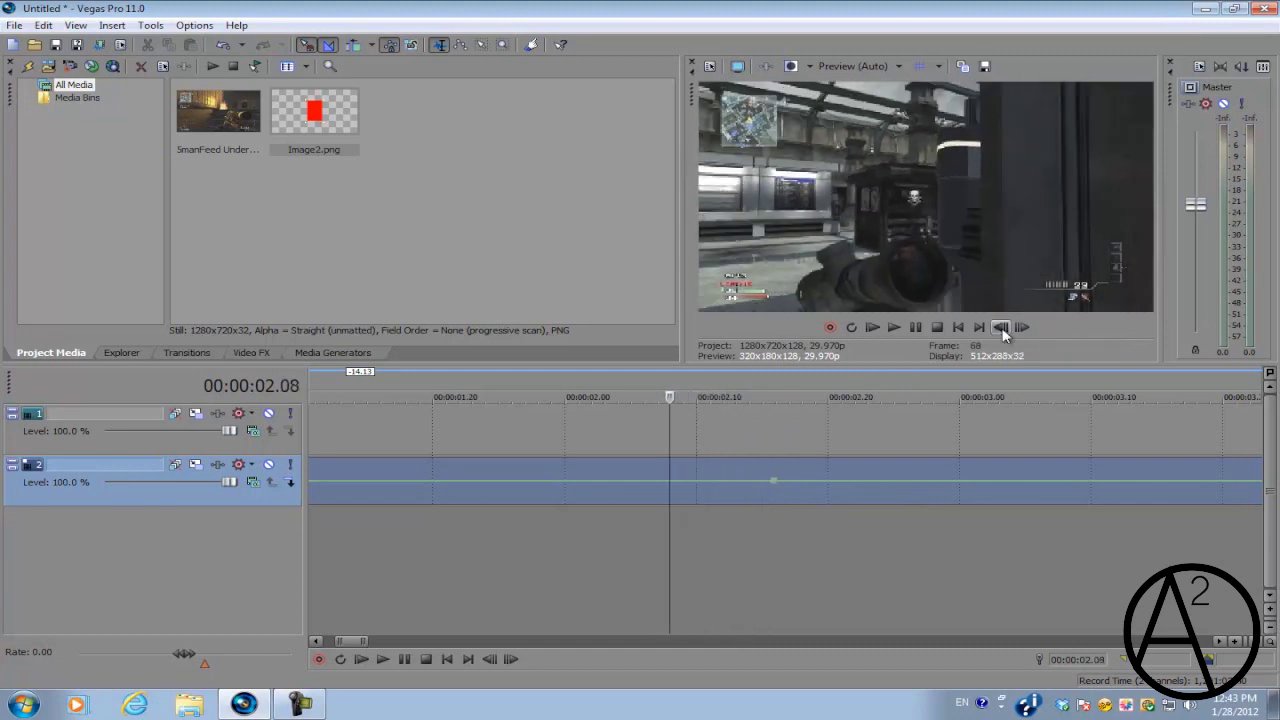
{"action": "left_click", "coordinate": [1002, 328]}
{"action": "left_click", "coordinate": [1002, 328]}
{"action": "left_click", "coordinate": [1002, 328]}
{"action": "left_click", "coordinate": [1002, 328]}
{"action": "left_click", "coordinate": [1002, 328]}
{"action": "left_click", "coordinate": [1002, 328]}
{"action": "left_click", "coordinate": [1002, 328]}
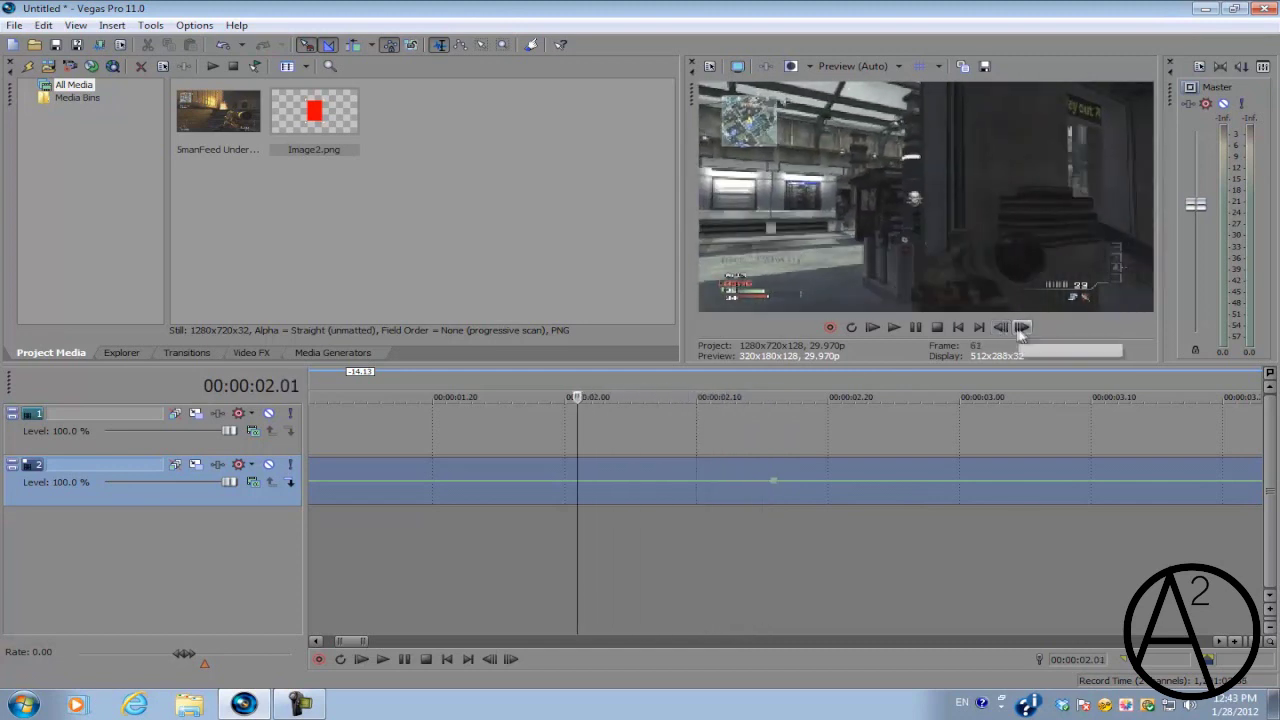
{"action": "left_click", "coordinate": [1021, 327]}
{"action": "left_click", "coordinate": [1021, 327]}
Park the cursor at 00:00:02.16 and pull the velocity envelope down there to about 31%.
{"action": "left_click", "coordinate": [777, 487]}
{"action": "scroll", "coordinate": [779, 488], "scroll_direction": "down", "scroll_amount": 1}
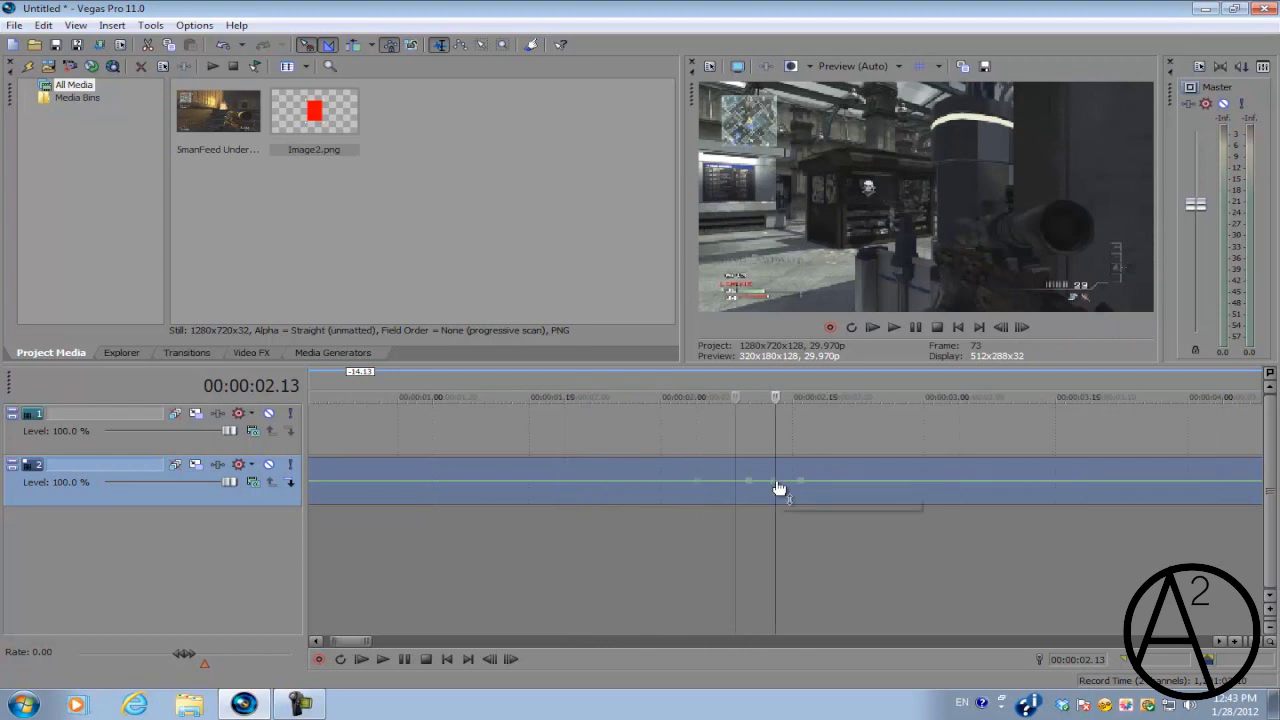
{"action": "scroll", "coordinate": [779, 488], "scroll_direction": "down", "scroll_amount": 2}
{"action": "left_click", "coordinate": [561, 478]}
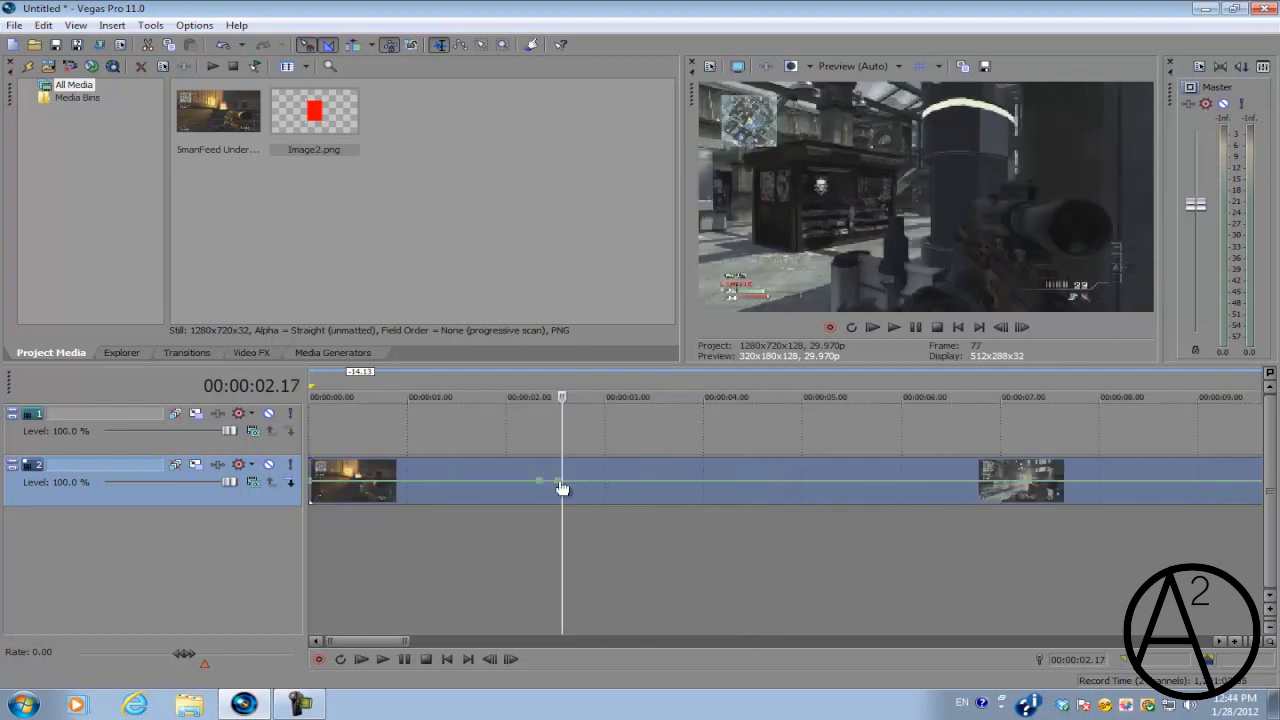
{"action": "left_click", "coordinate": [562, 487]}
{"action": "scroll", "coordinate": [568, 489], "scroll_direction": "up", "scroll_amount": 3}
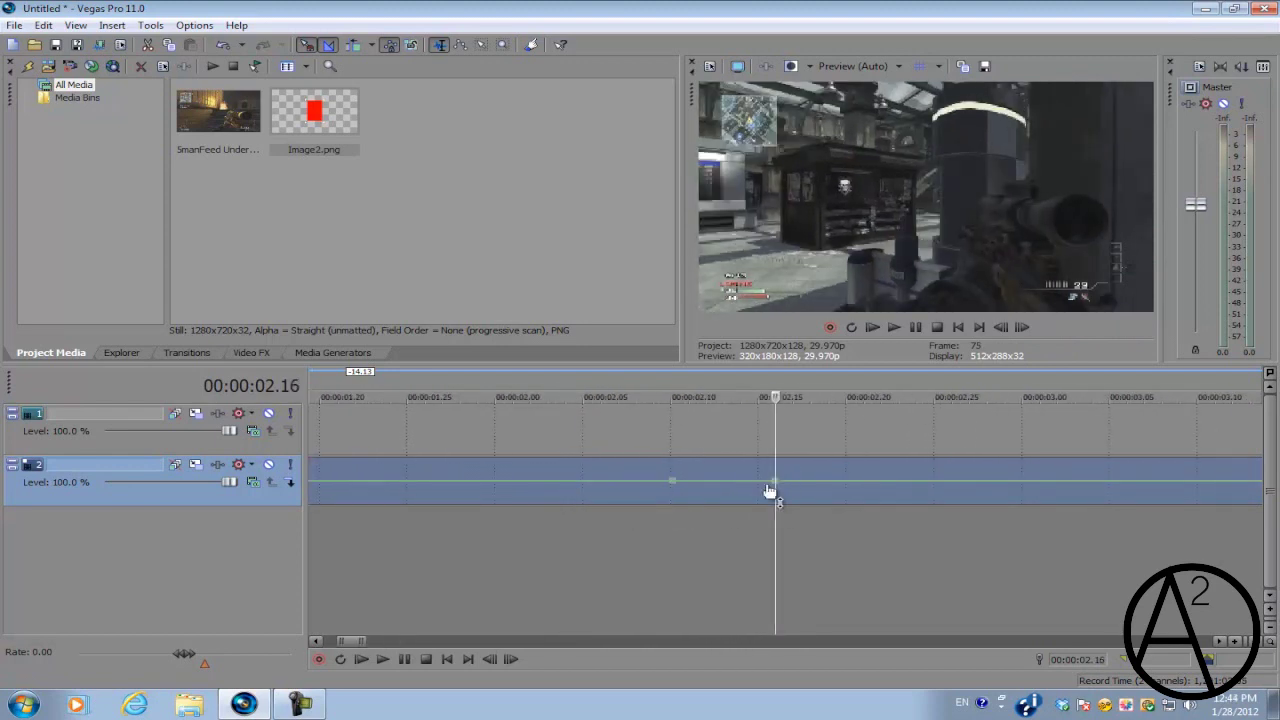
{"action": "left_click_drag", "start_coordinate": [776, 487], "coordinate": [777, 495]}
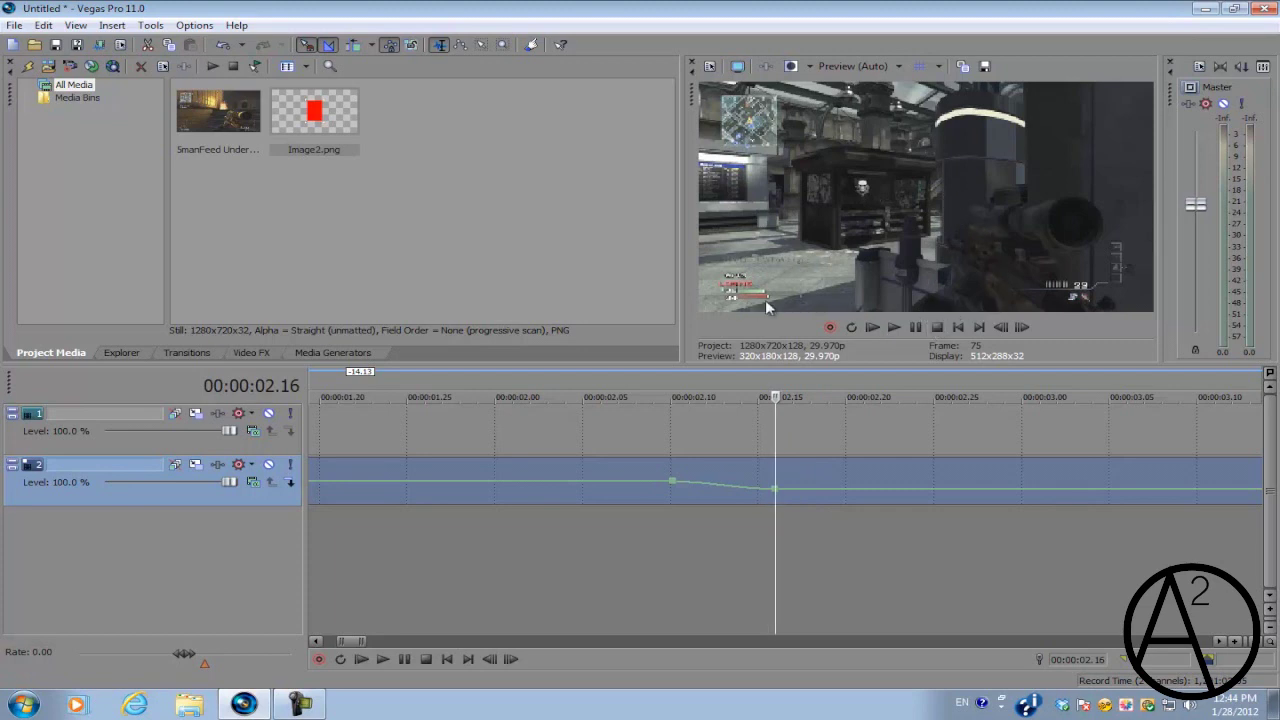
Step frame by frame through the slowdown and return to 00:00:02.16.
{"action": "scroll", "coordinate": [768, 445], "scroll_direction": "down", "scroll_amount": 2}
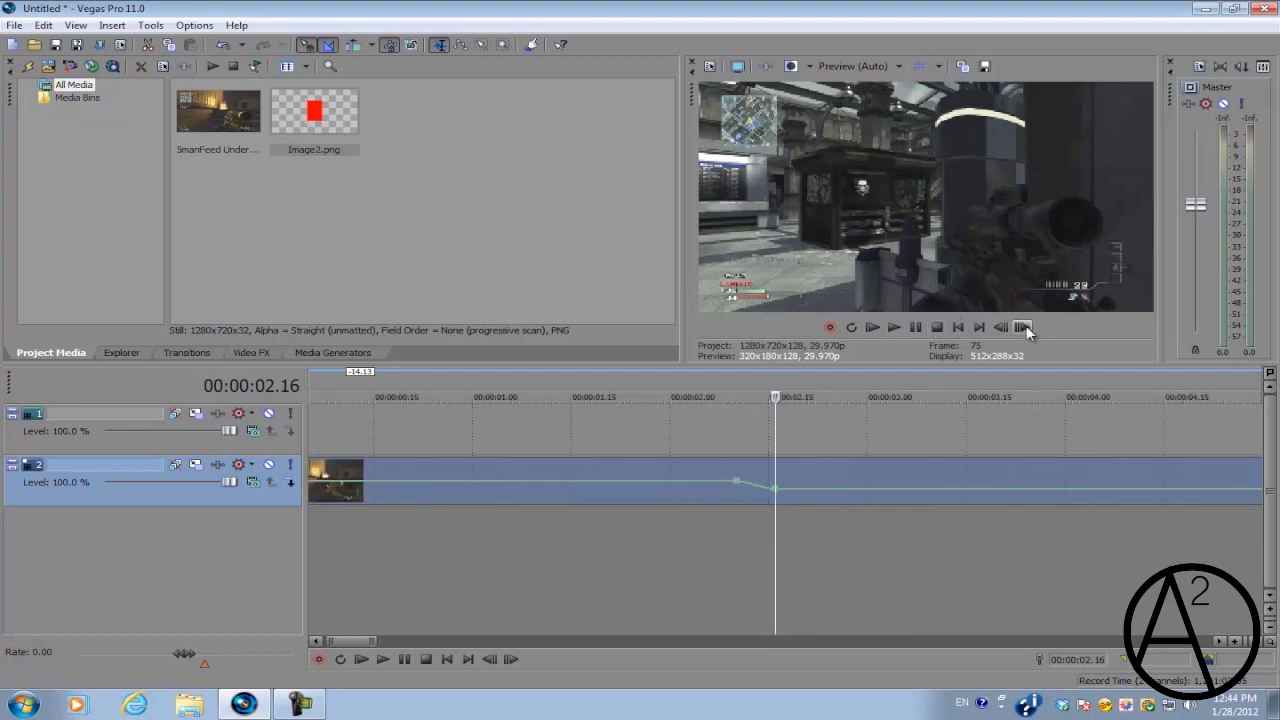
{"action": "left_click", "coordinate": [1022, 327]}
{"action": "left_click", "coordinate": [1022, 327]}
{"action": "left_click", "coordinate": [1001, 327]}
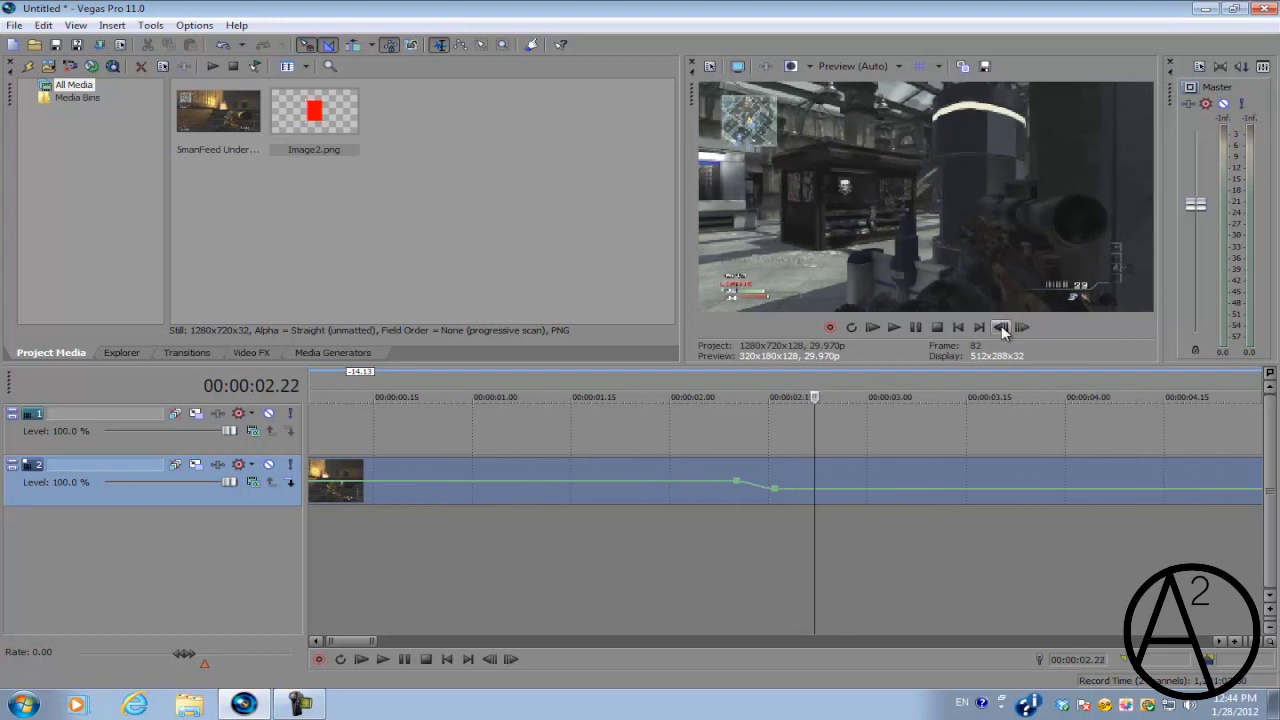
{"action": "left_click", "coordinate": [1001, 327]}
{"action": "left_click", "coordinate": [1001, 327]}
{"action": "left_click", "coordinate": [1001, 327]}
{"action": "left_click", "coordinate": [1001, 327]}
{"action": "left_click", "coordinate": [1001, 327]}
{"action": "left_click", "coordinate": [1001, 327]}
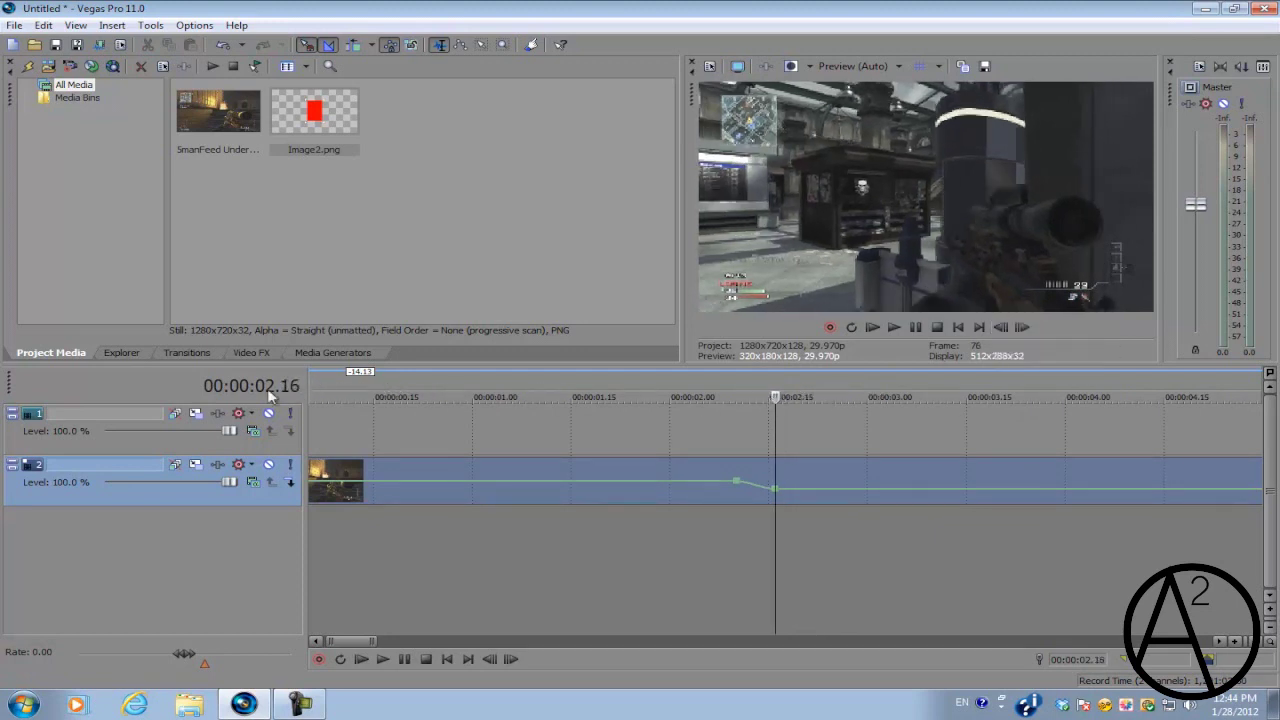
Advance frame by frame to 00:00:03.03, where slow motion should end.
{"action": "left_click", "coordinate": [1022, 327]}
{"action": "left_click", "coordinate": [1022, 327]}
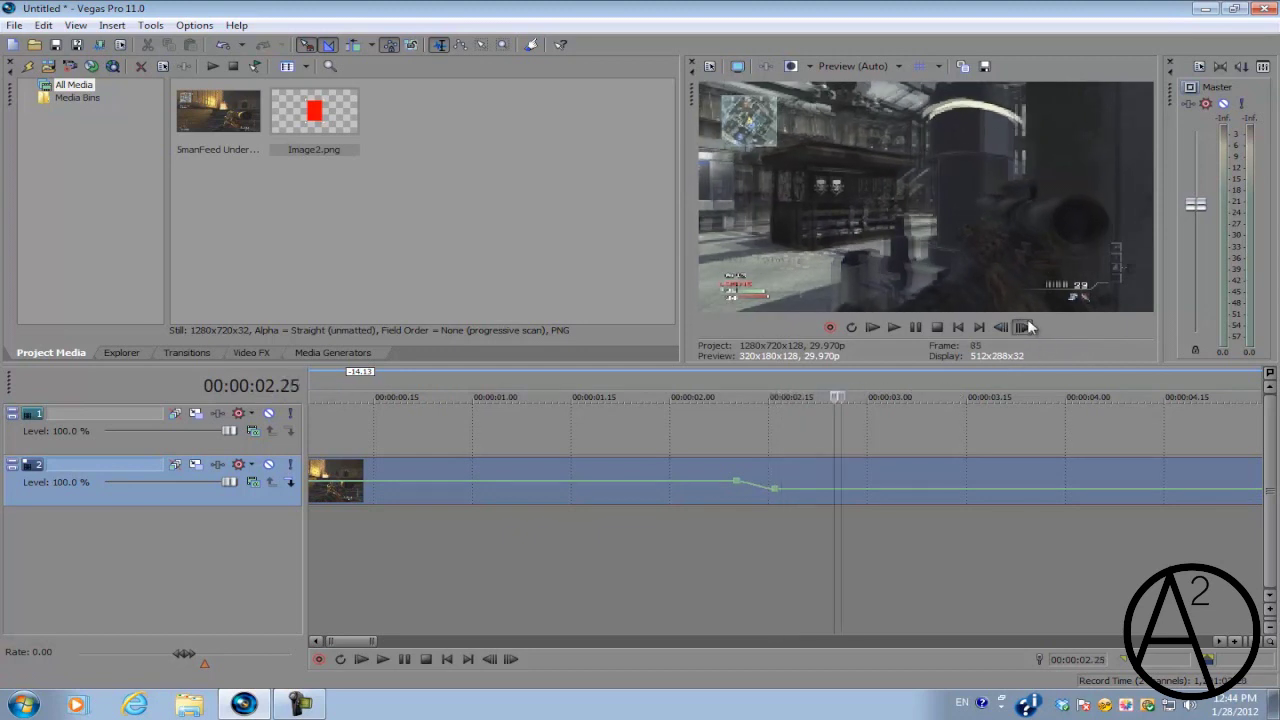
{"action": "left_click", "coordinate": [1022, 327]}
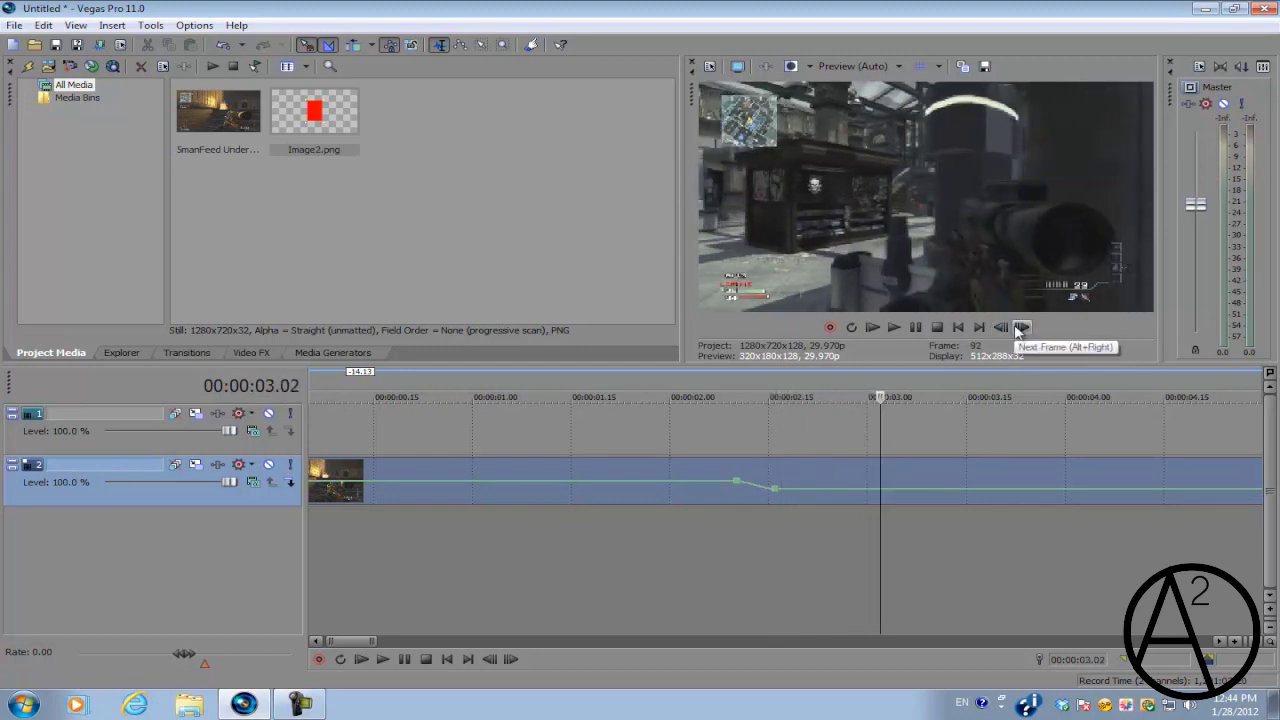
{"action": "left_click", "coordinate": [1022, 327]}
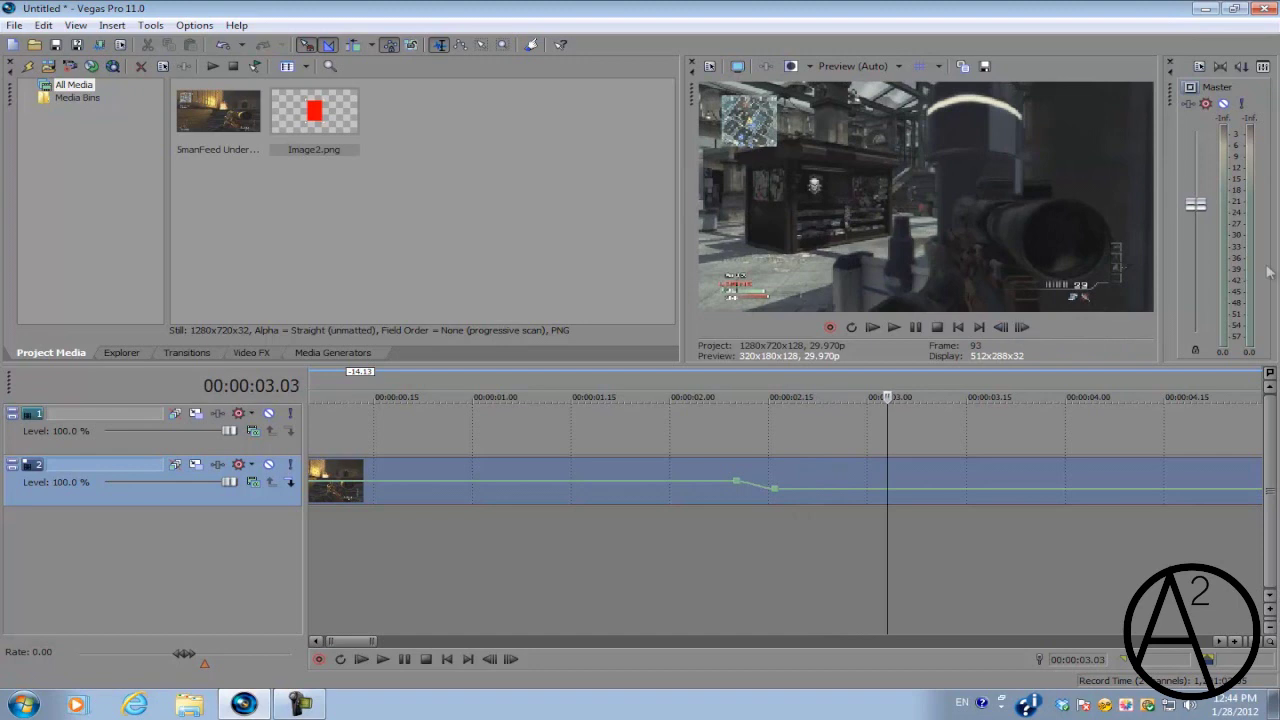
Add velocity points at 00:00:03.05 and 00:00:03.11, raising the 03.11 point to 100%.
{"action": "left_click", "coordinate": [1022, 327]}
{"action": "left_click", "coordinate": [1022, 327]}
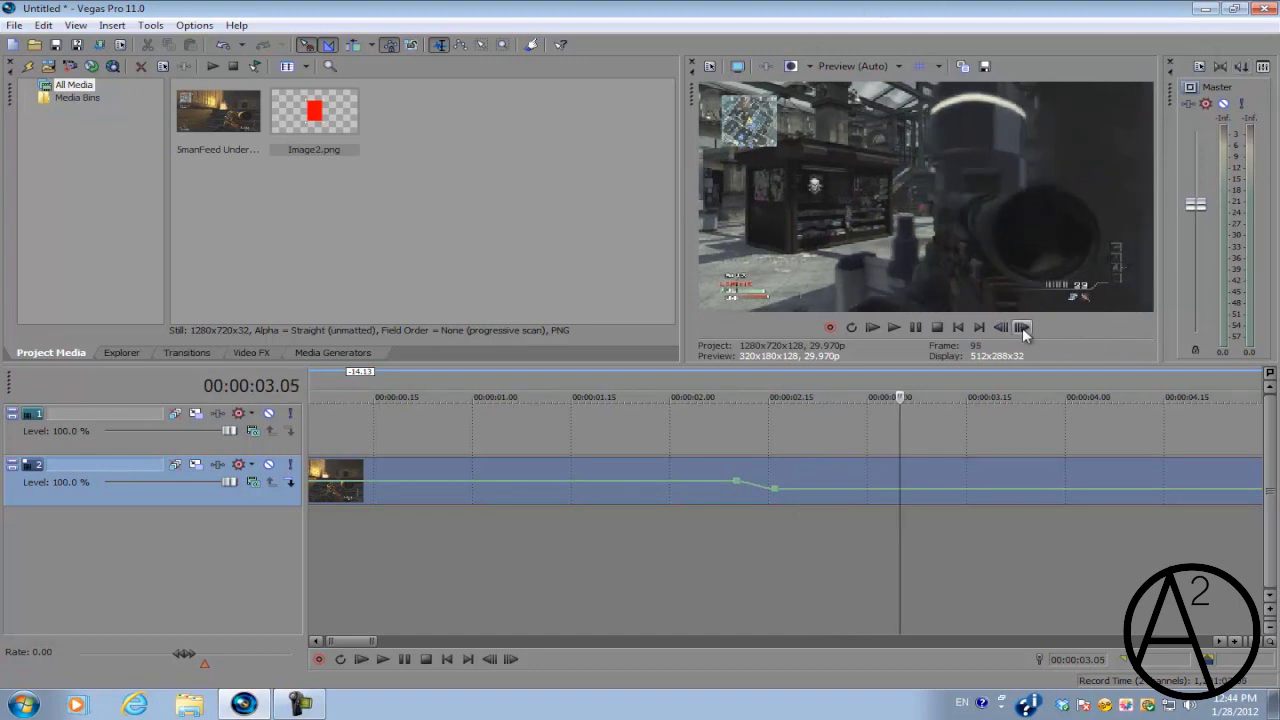
{"action": "double_click", "coordinate": [901, 494]}
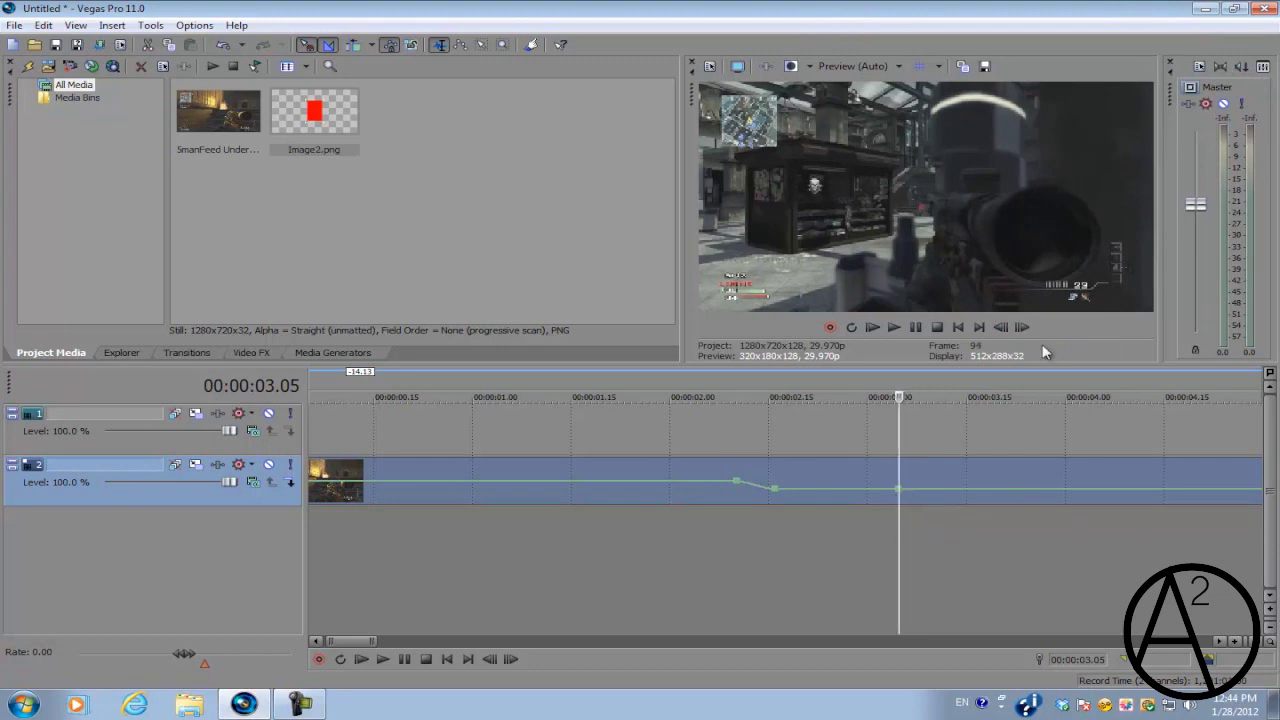
{"action": "left_click", "coordinate": [1022, 327]}
{"action": "left_click", "coordinate": [1022, 327]}
{"action": "left_click", "coordinate": [1022, 327]}
{"action": "left_click", "coordinate": [1022, 327]}
{"action": "left_click", "coordinate": [1022, 327]}
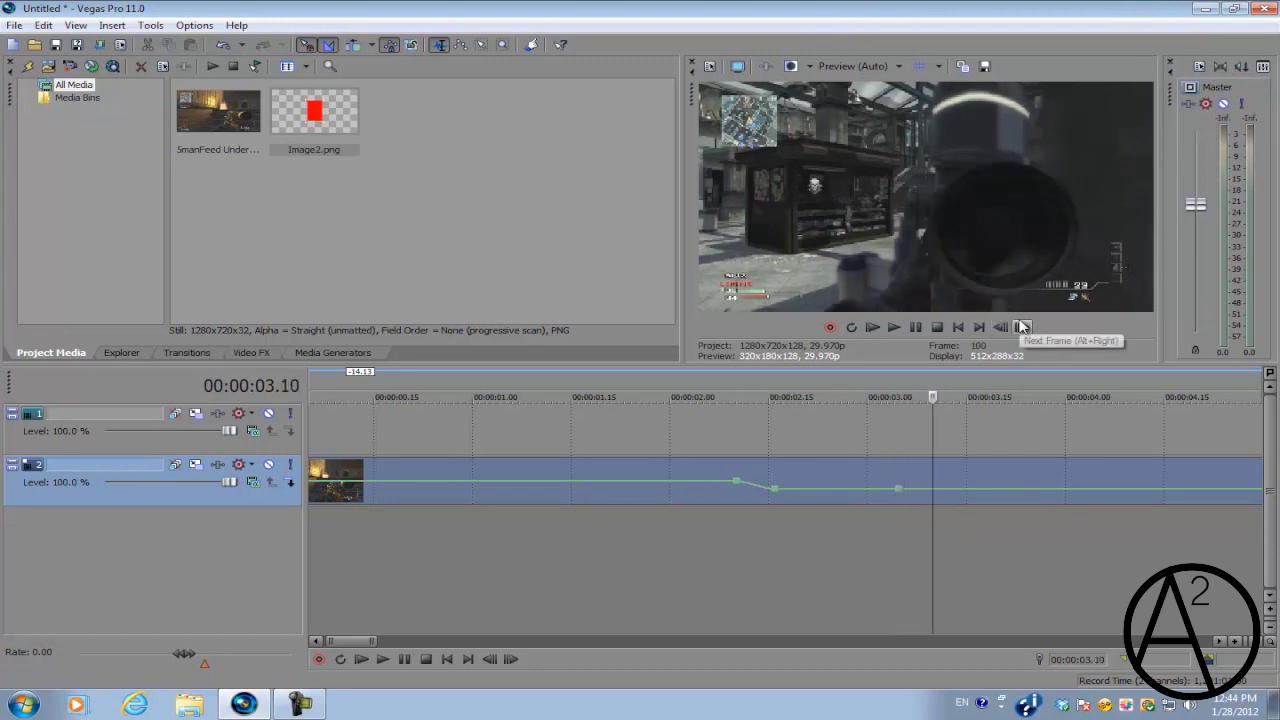
{"action": "left_click", "coordinate": [1022, 327]}
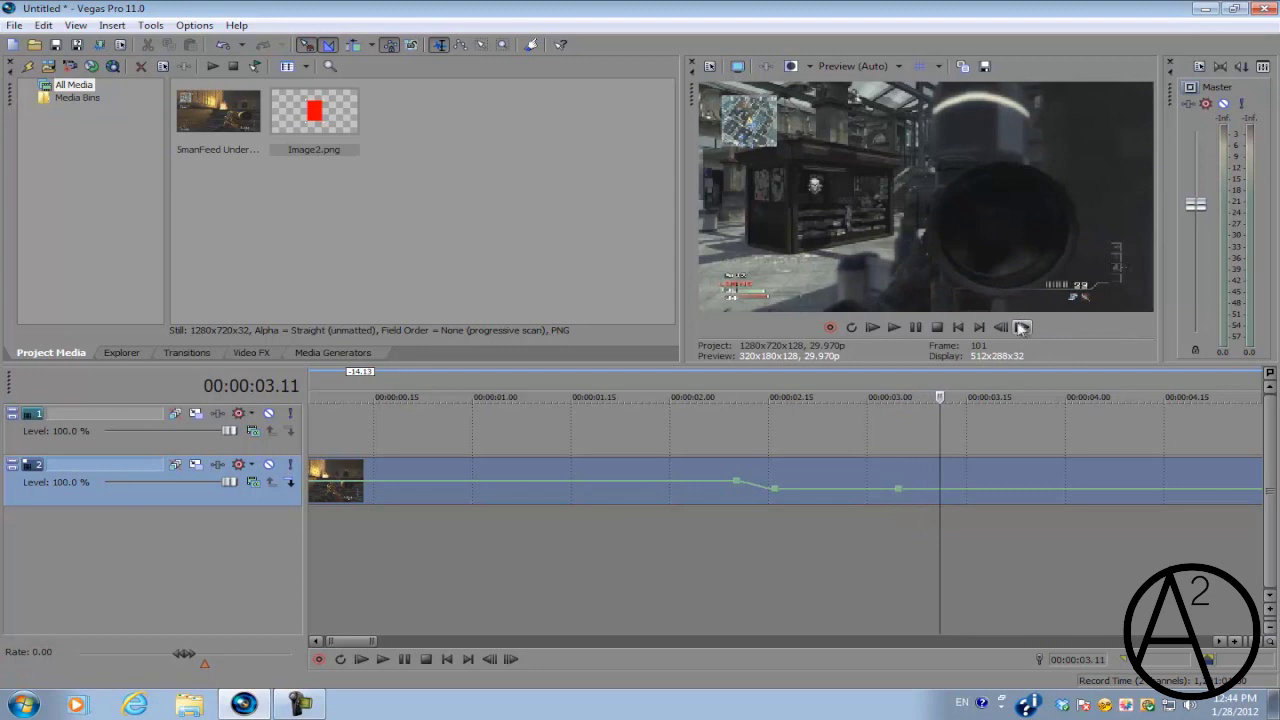
{"action": "double_click", "coordinate": [945, 494]}
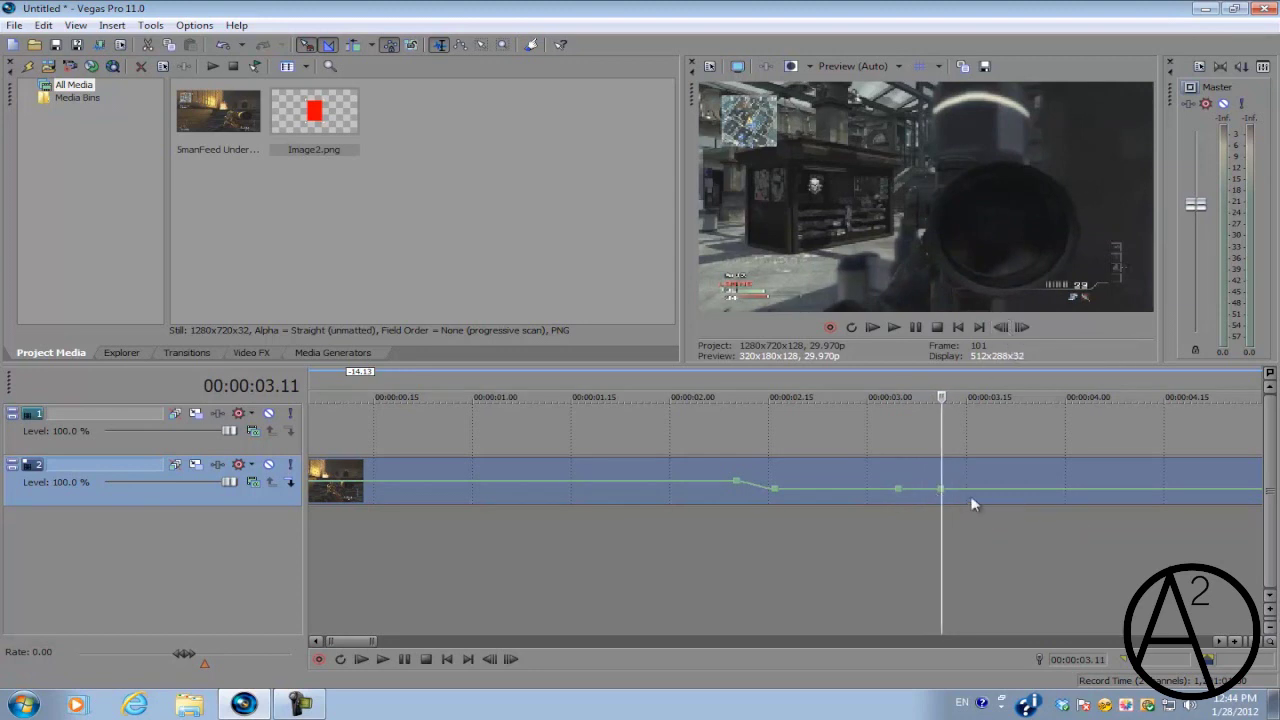
{"action": "left_click_drag", "start_coordinate": [945, 494], "coordinate": [945, 486]}
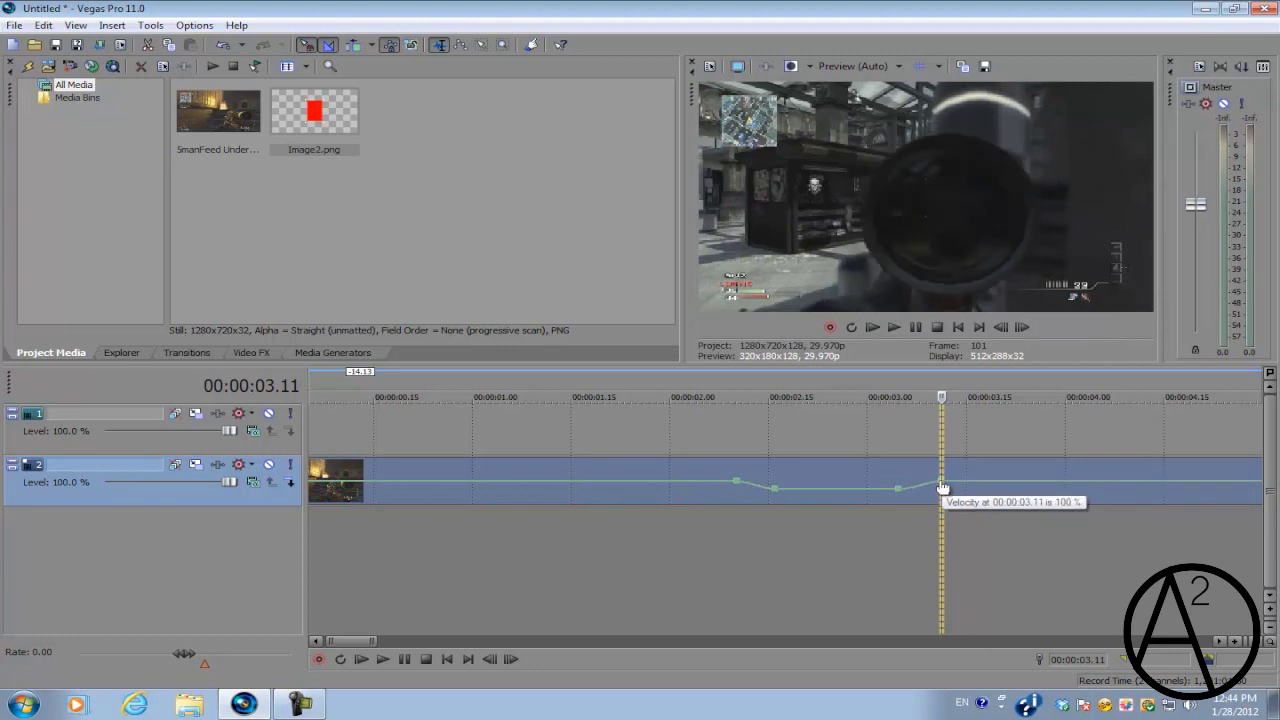
Zoom the timeline out and place the playhead near 00:00:02.09.
{"action": "scroll", "coordinate": [824, 492], "scroll_direction": "down", "scroll_amount": 2}
{"action": "scroll", "coordinate": [820, 492], "scroll_direction": "down", "scroll_amount": 1}
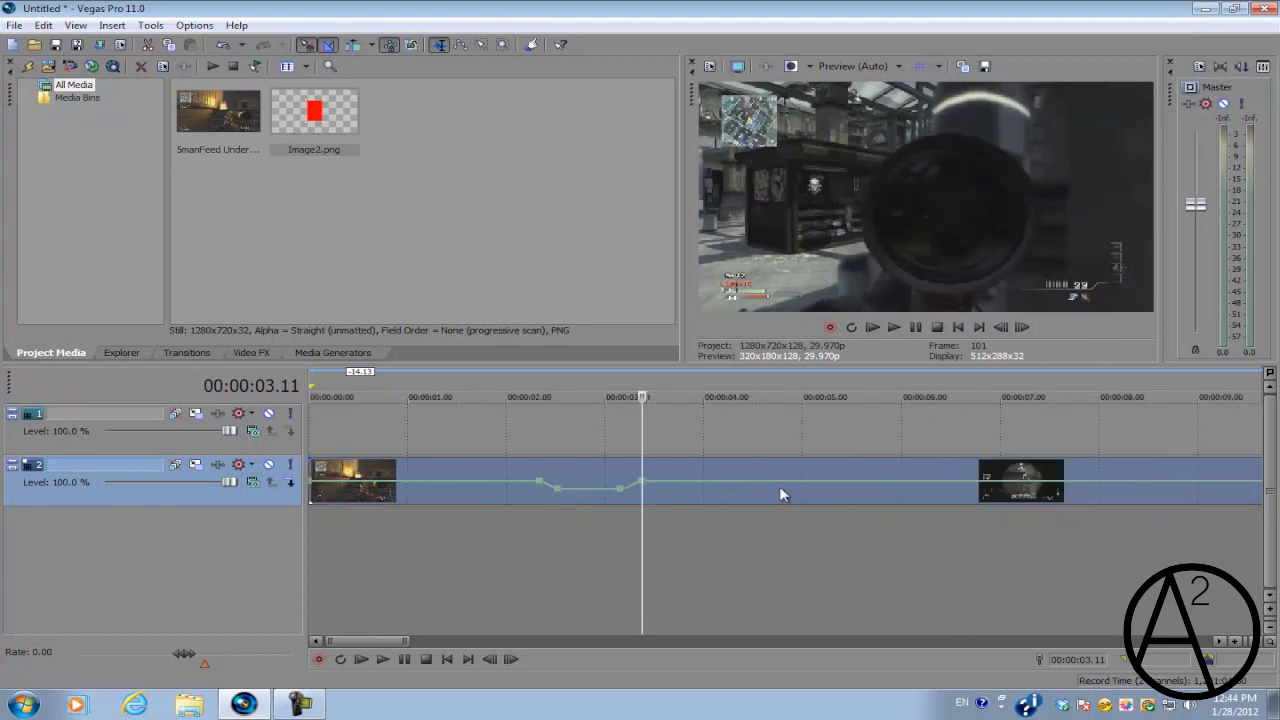
{"action": "left_click", "coordinate": [537, 431]}
Loop the slow-motion section and play it back.
{"action": "left_click_drag", "start_coordinate": [742, 385], "coordinate": [505, 385]}
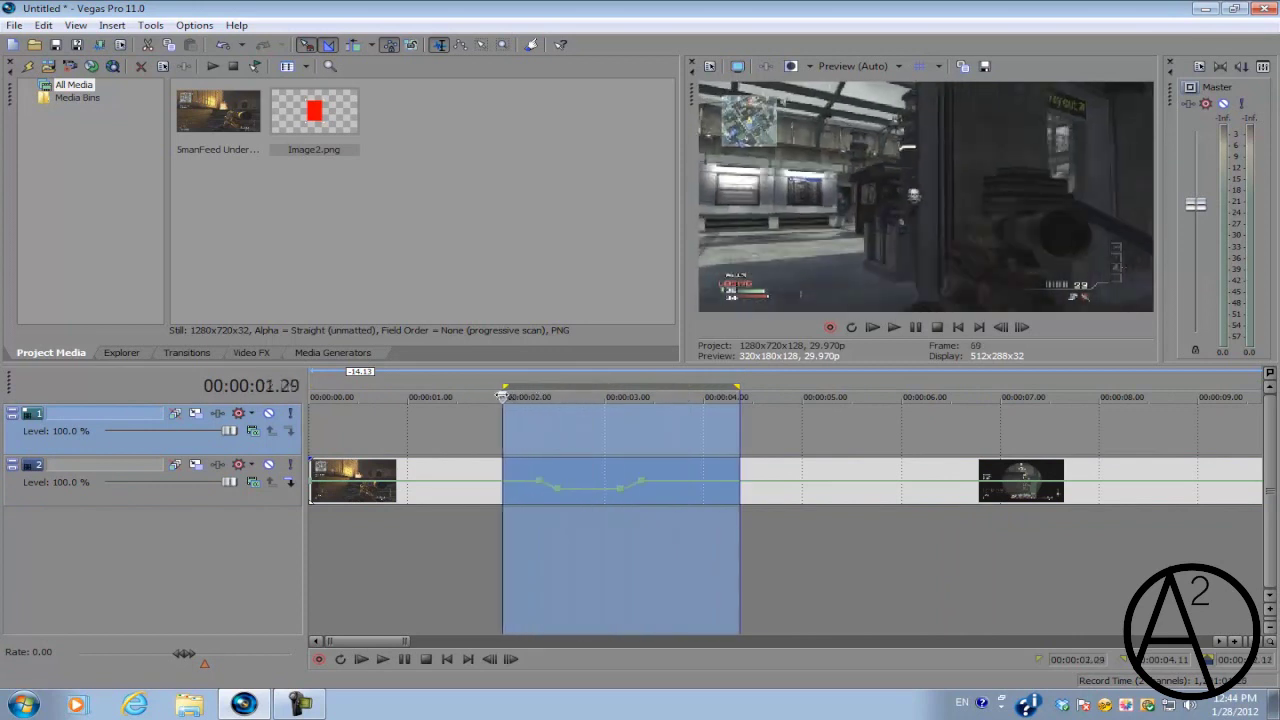
{"action": "key", "text": "space"}
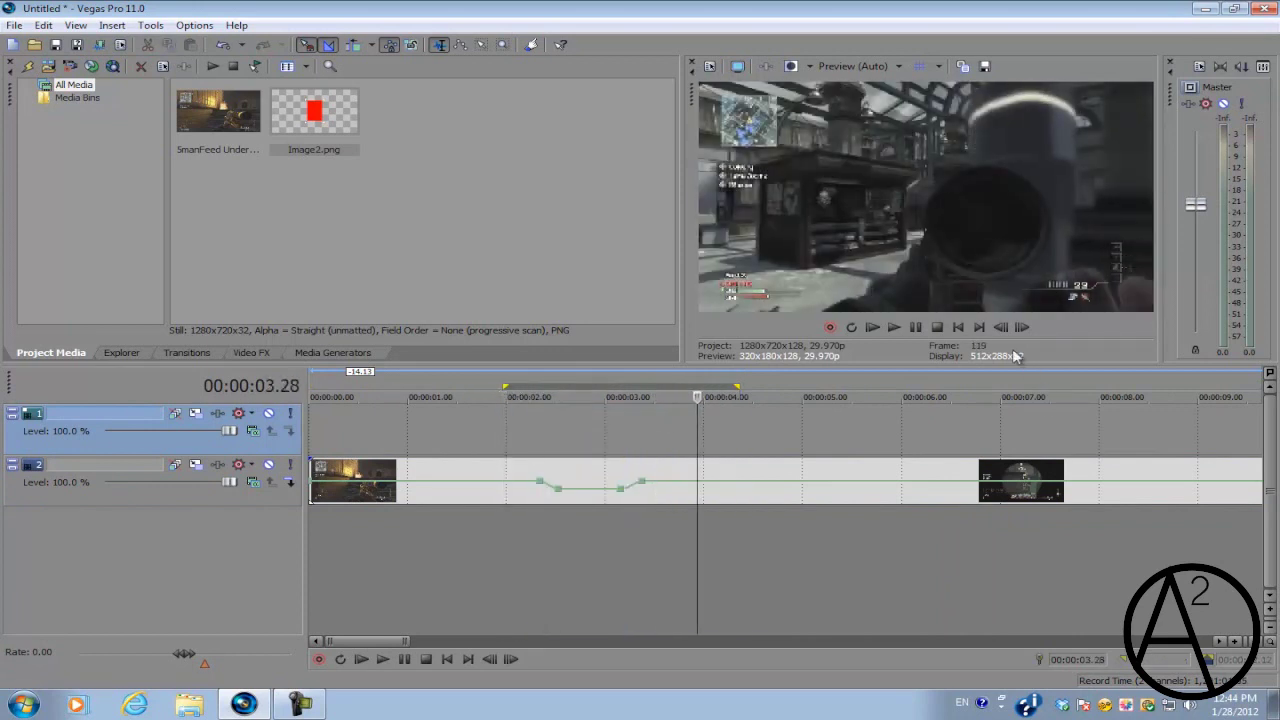
{"action": "double_click", "coordinate": [847, 384]}
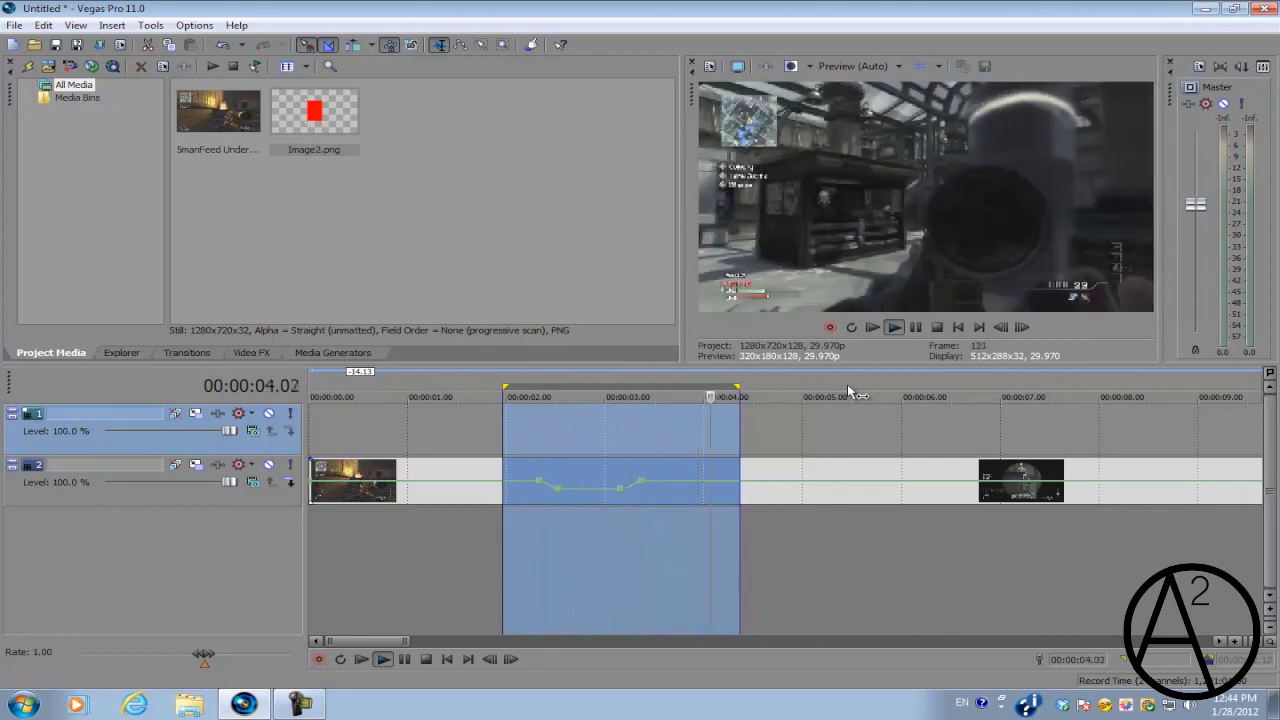
Move the red box Image2 event so it starts at 00:00:02.10.
{"action": "left_click", "coordinate": [527, 429]}
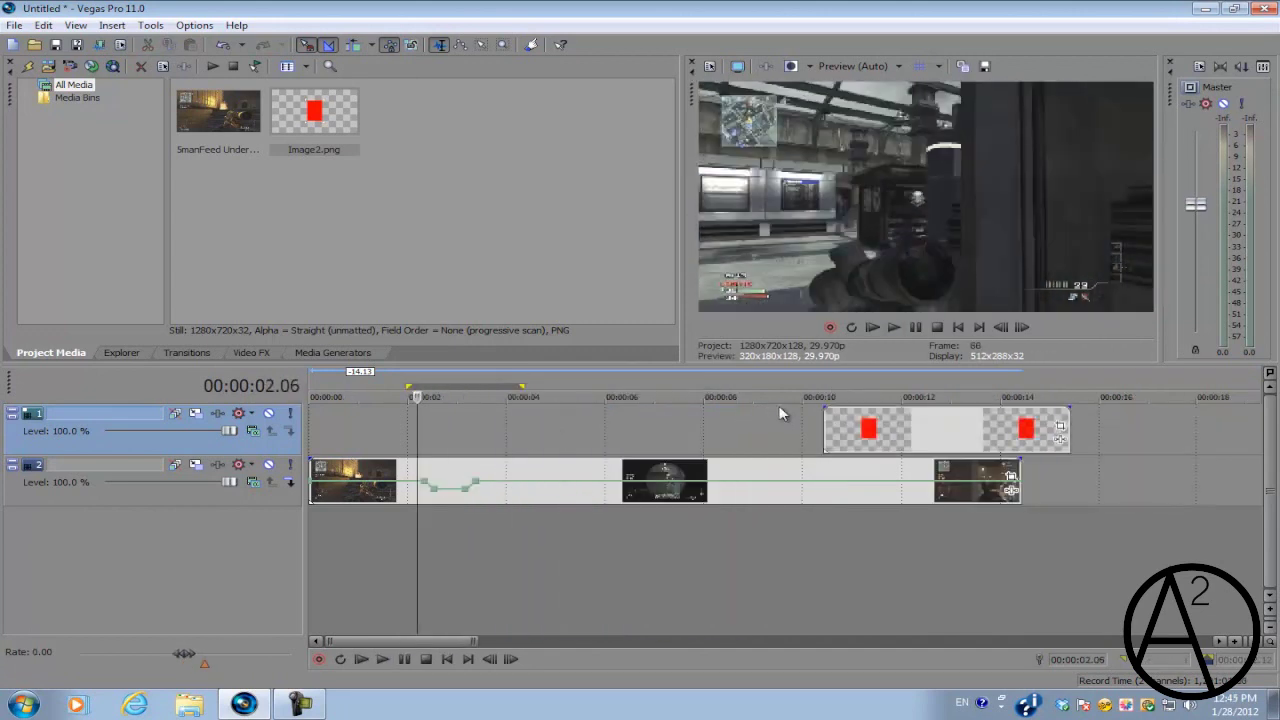
{"action": "left_click_drag", "start_coordinate": [858, 428], "coordinate": [452, 432]}
{"action": "scroll", "coordinate": [420, 440], "scroll_direction": "up", "scroll_amount": 5}
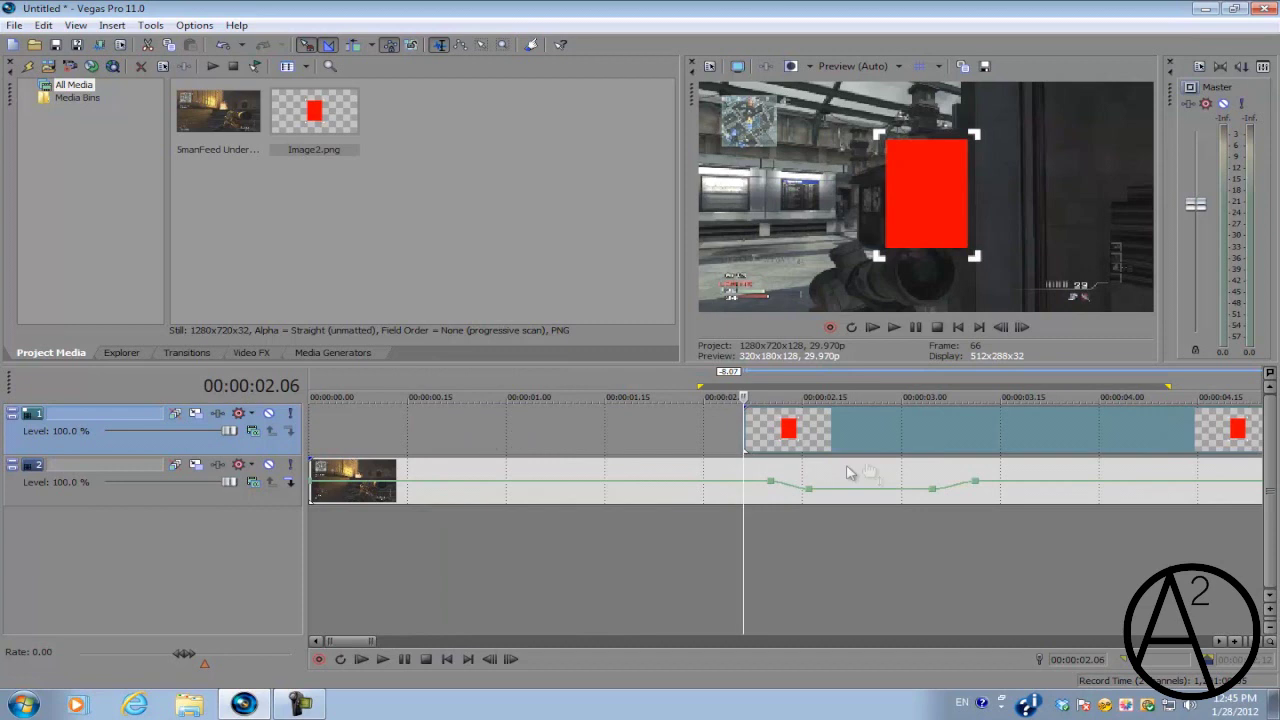
{"action": "left_click_drag", "start_coordinate": [800, 430], "coordinate": [822, 430]}
{"action": "left_click", "coordinate": [770, 445]}
{"action": "scroll", "coordinate": [770, 445], "scroll_direction": "up", "scroll_amount": 4}
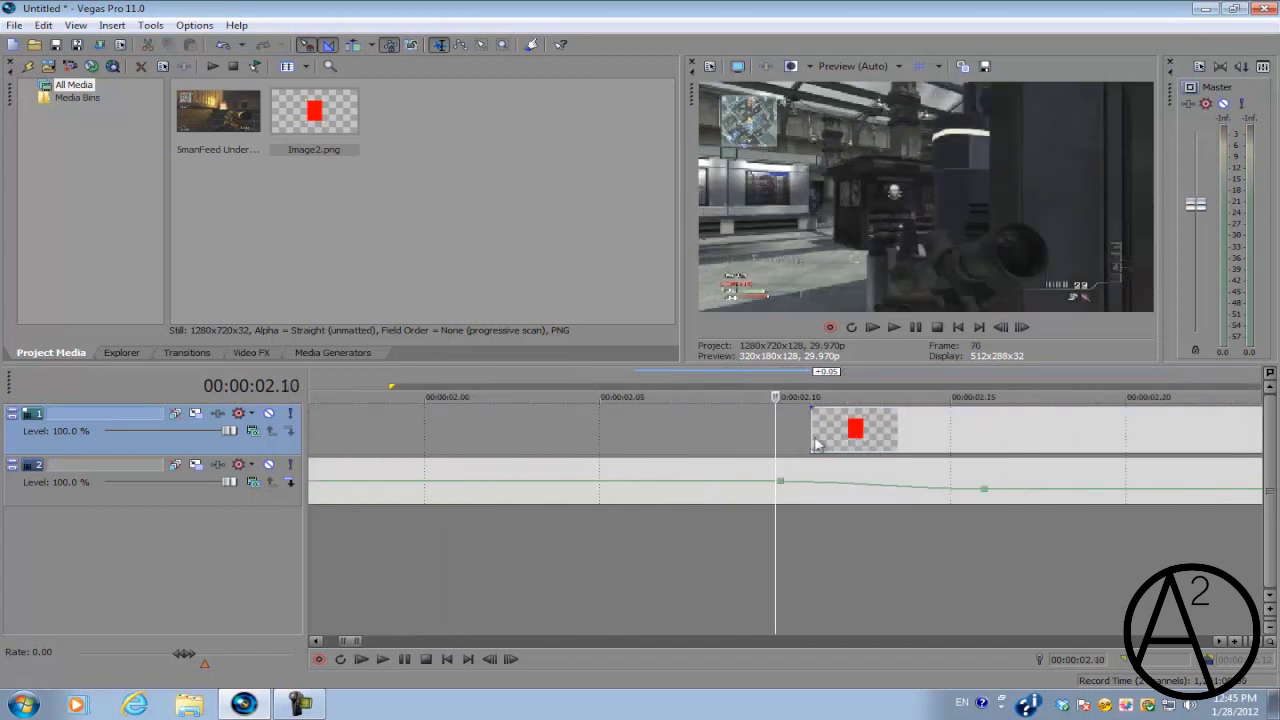
{"action": "mouse_move", "coordinate": [842, 437]}
{"action": "left_mouse_down"}
{"action": "mouse_move", "coordinate": [808, 437]}
{"action": "mouse_move", "coordinate": [897, 439]}
{"action": "mouse_move", "coordinate": [862, 437]}
{"action": "left_mouse_up"}
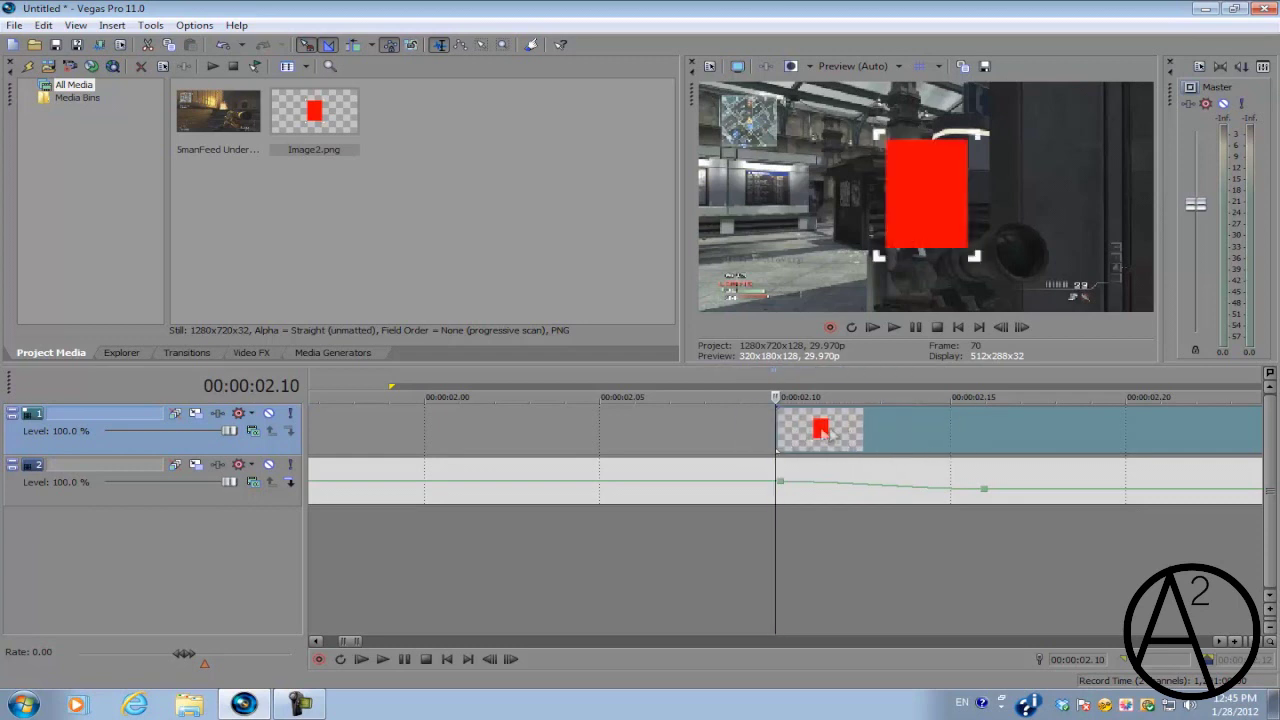
{"action": "key", "text": "Right"}
{"action": "key", "text": "Right"}
{"action": "key", "text": "Right"}
{"action": "key", "text": "Left"}
{"action": "key", "text": "Left"}
{"action": "key", "text": "Left"}
Shorten the red box event to end around 00:00:03.05 and check both ends.
{"action": "scroll", "coordinate": [791, 440], "scroll_direction": "down", "scroll_amount": 5}
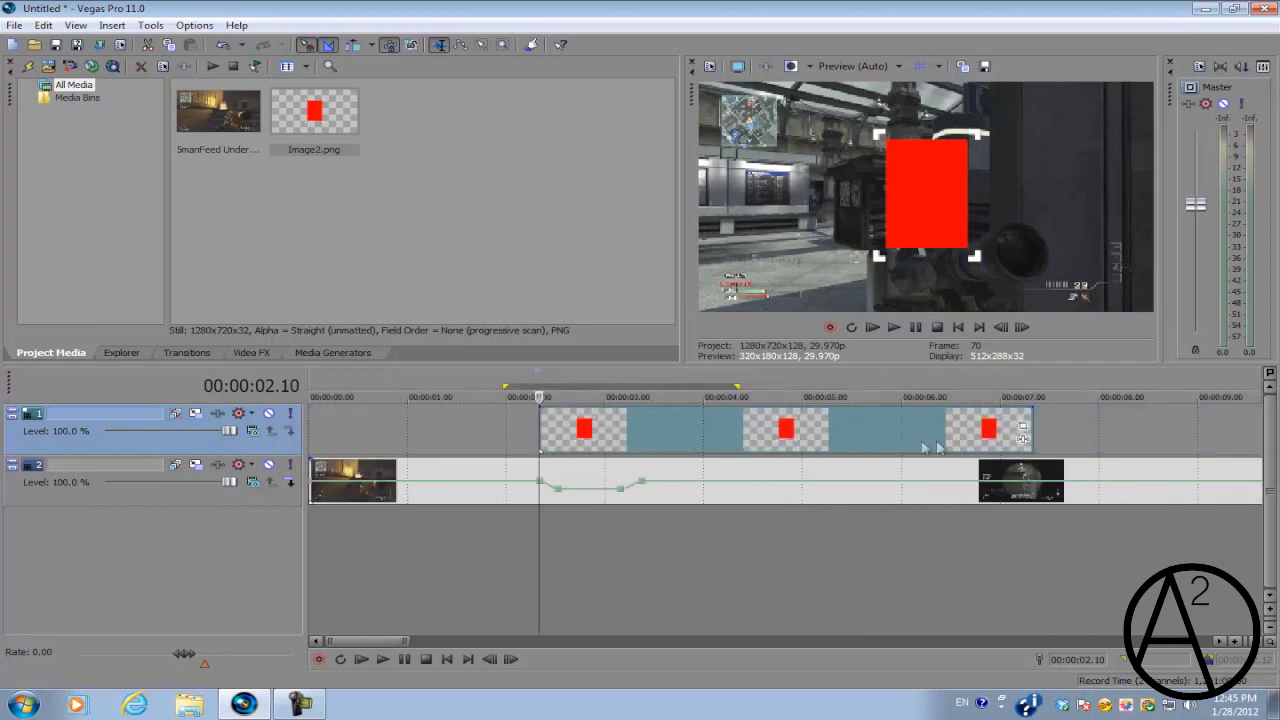
{"action": "left_click_drag", "start_coordinate": [1030, 432], "coordinate": [622, 426]}
{"action": "scroll", "coordinate": [645, 436], "scroll_direction": "up", "scroll_amount": 3}
{"action": "scroll", "coordinate": [827, 452], "scroll_direction": "down", "scroll_amount": 2}
{"action": "left_click", "coordinate": [943, 428]}
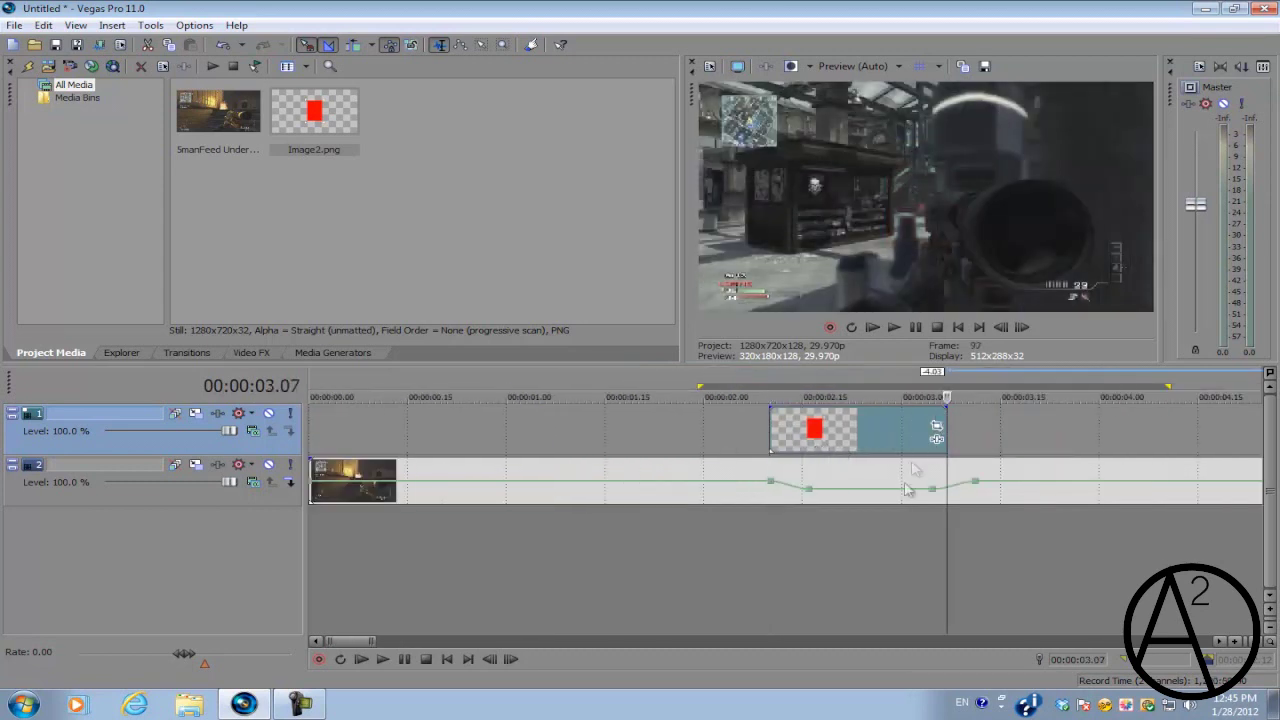
{"action": "scroll", "coordinate": [826, 484], "scroll_direction": "up", "scroll_amount": 4}
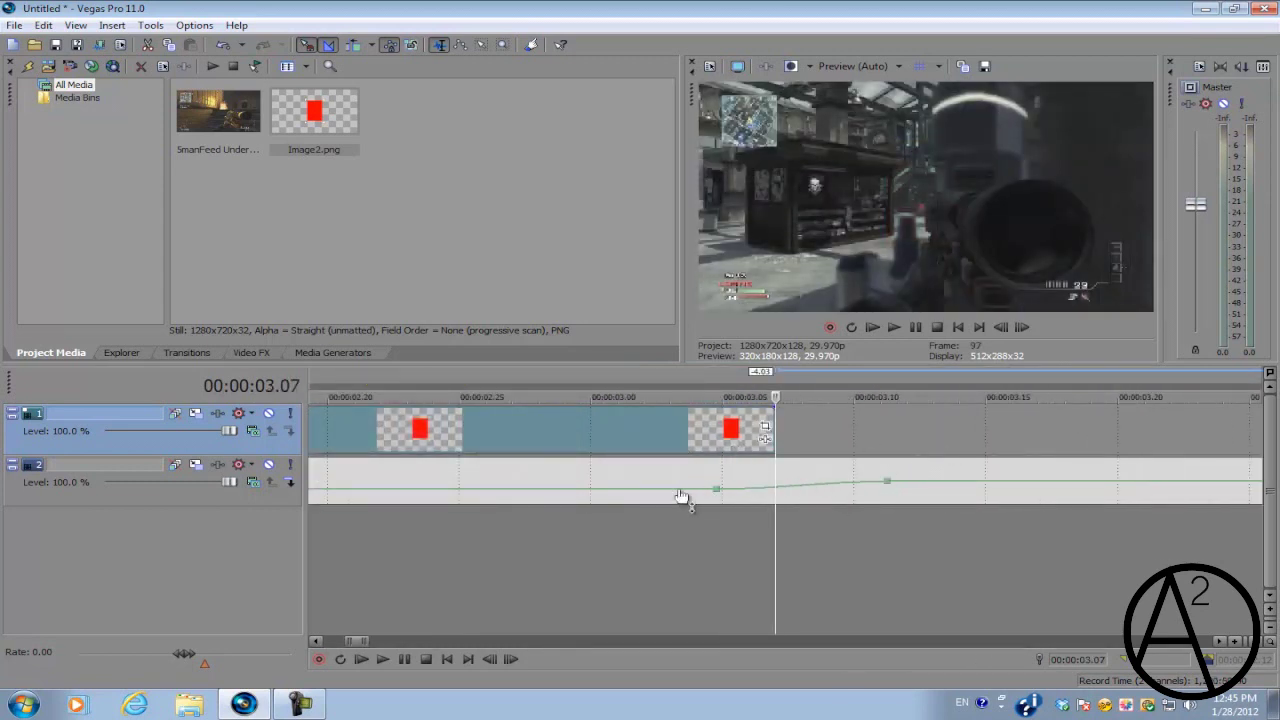
{"action": "scroll", "coordinate": [745, 491], "scroll_direction": "down", "scroll_amount": 4}
{"action": "left_click", "coordinate": [600, 428]}
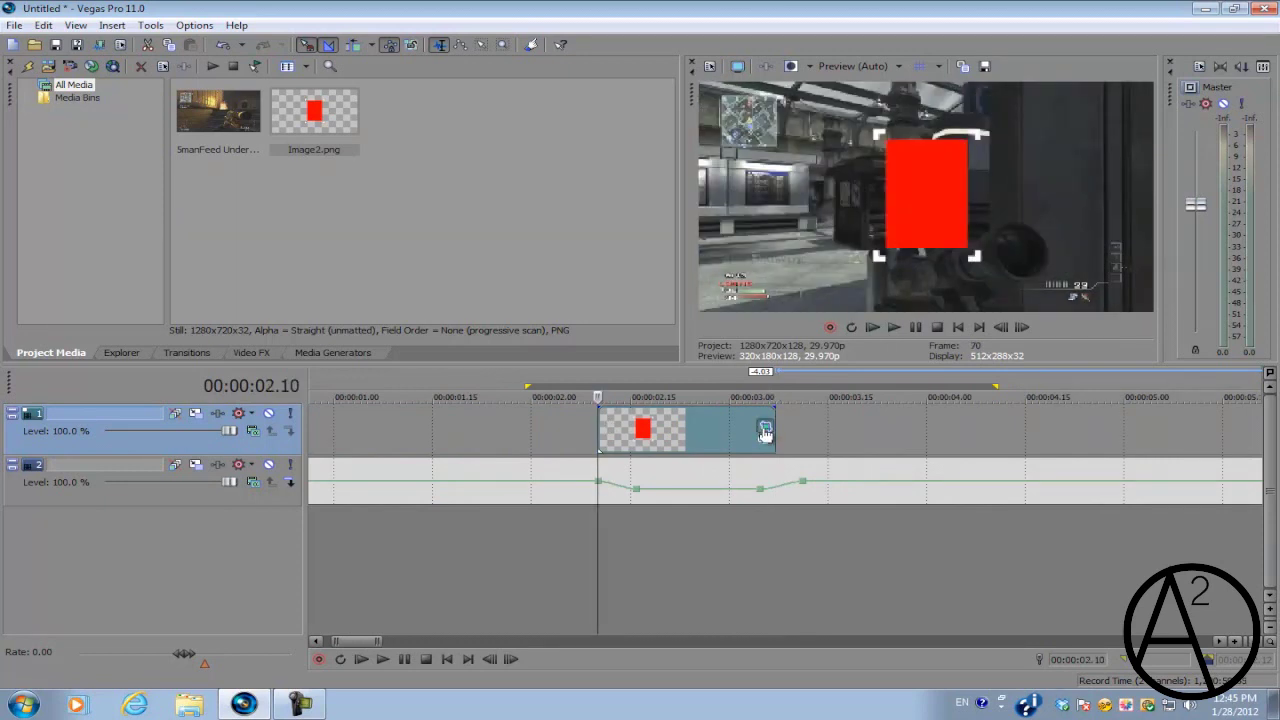
{"action": "left_click", "coordinate": [765, 430]}
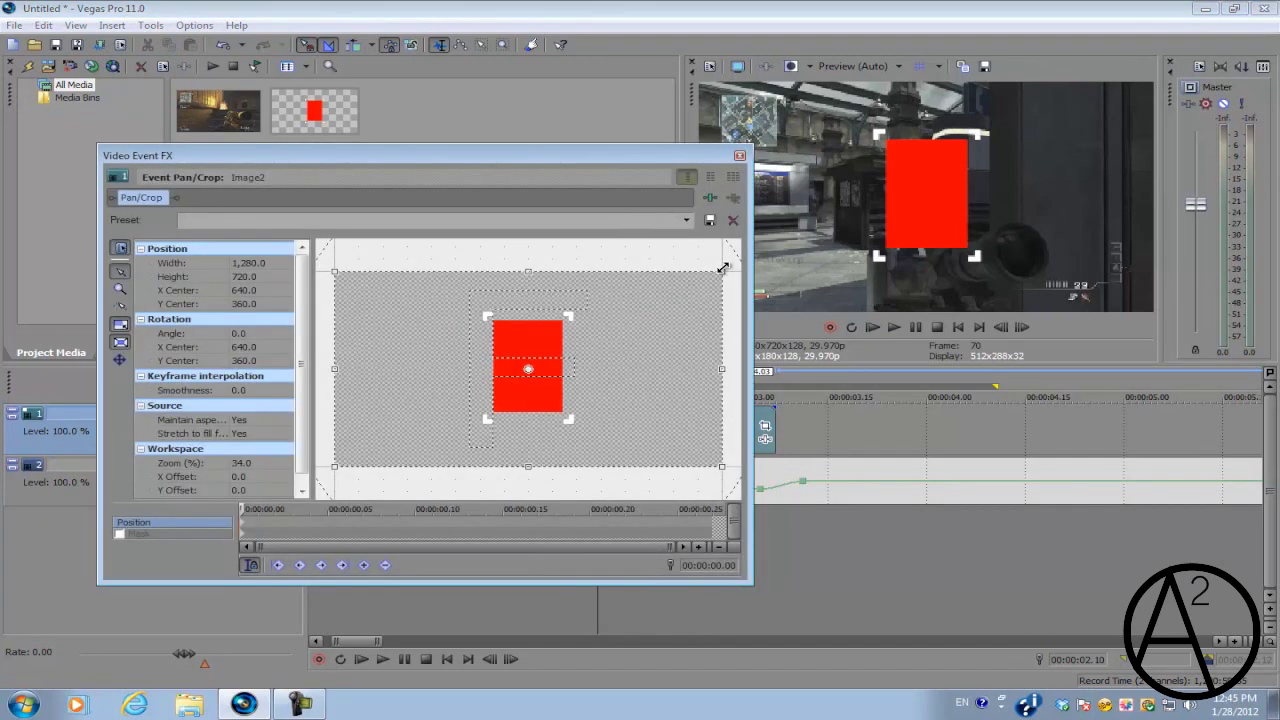
{"action": "left_click_drag", "start_coordinate": [722, 268], "coordinate": [543, 349]}
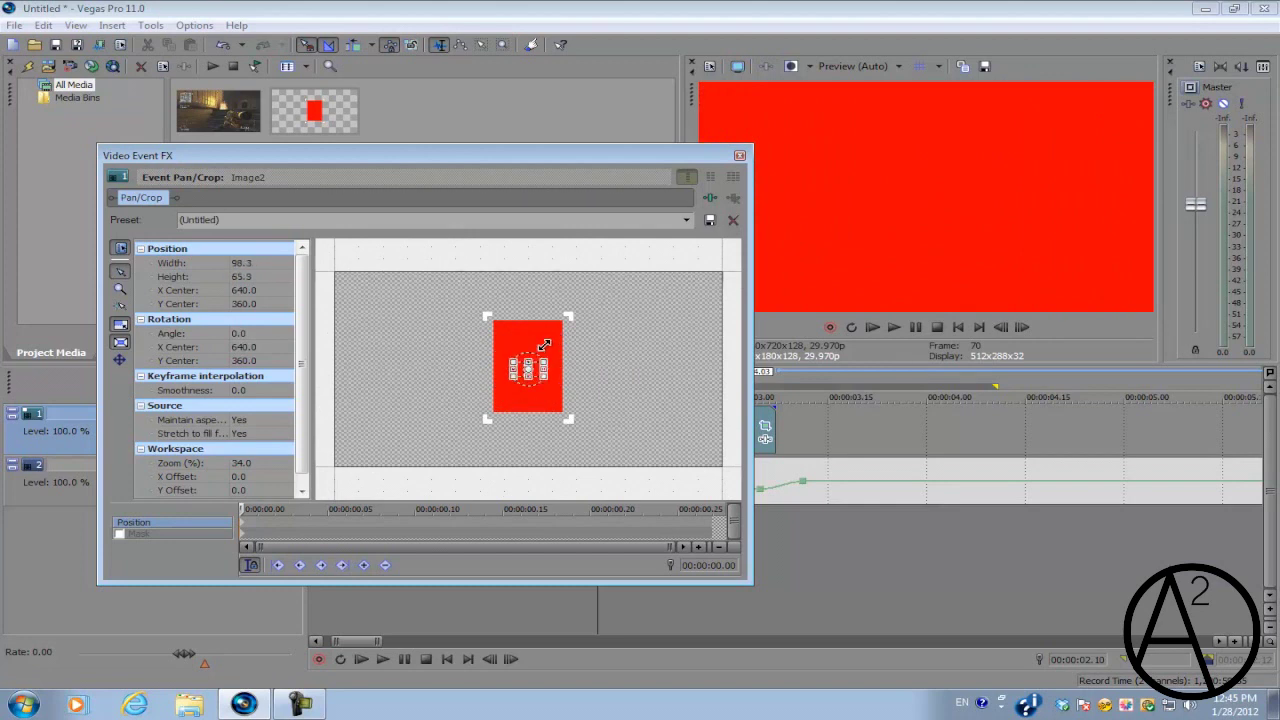
{"action": "left_click_drag", "start_coordinate": [680, 162], "coordinate": [1050, 147]}
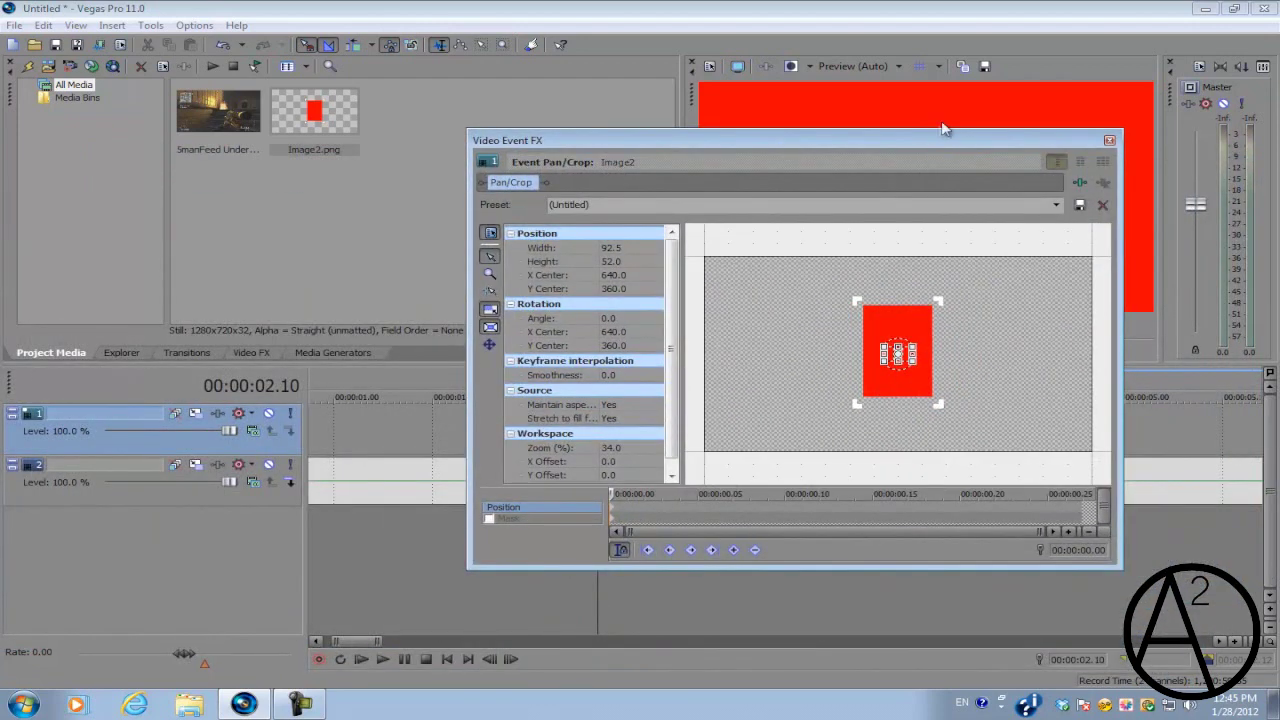
{"action": "left_click_drag", "start_coordinate": [930, 140], "coordinate": [590, 184]}
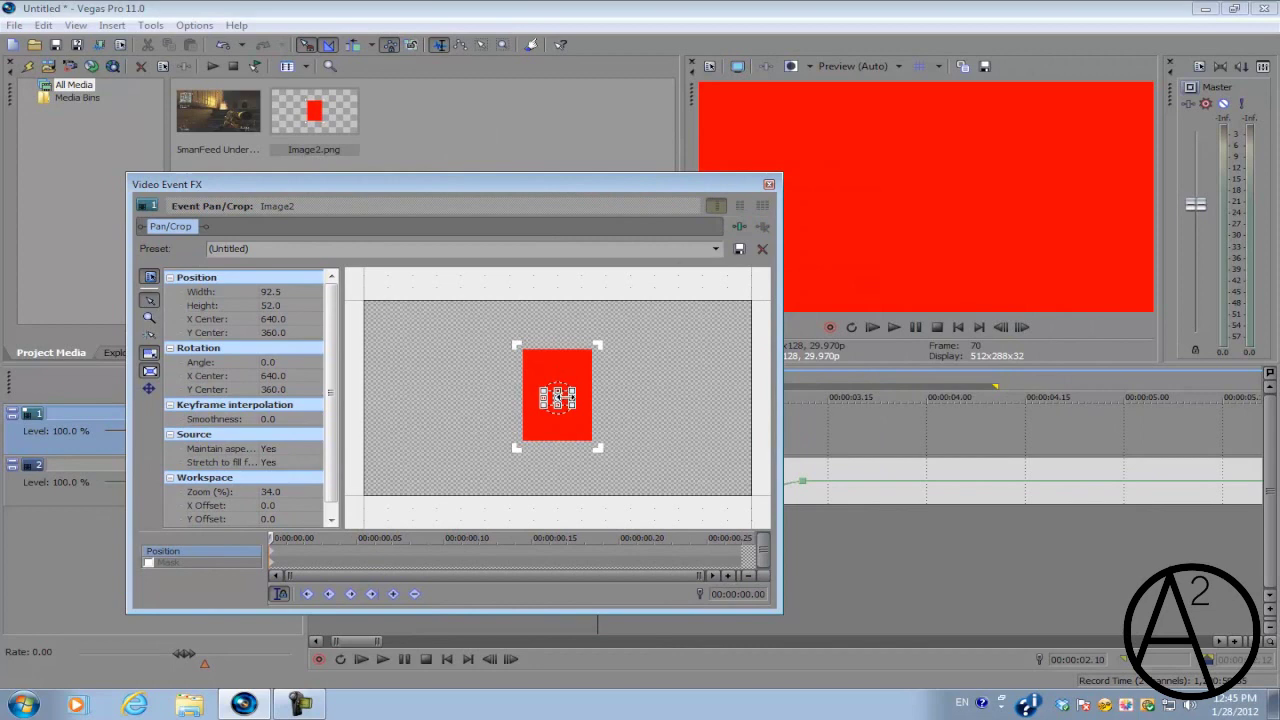
{"action": "right_click", "coordinate": [558, 398]}
{"action": "left_click", "coordinate": [598, 409]}
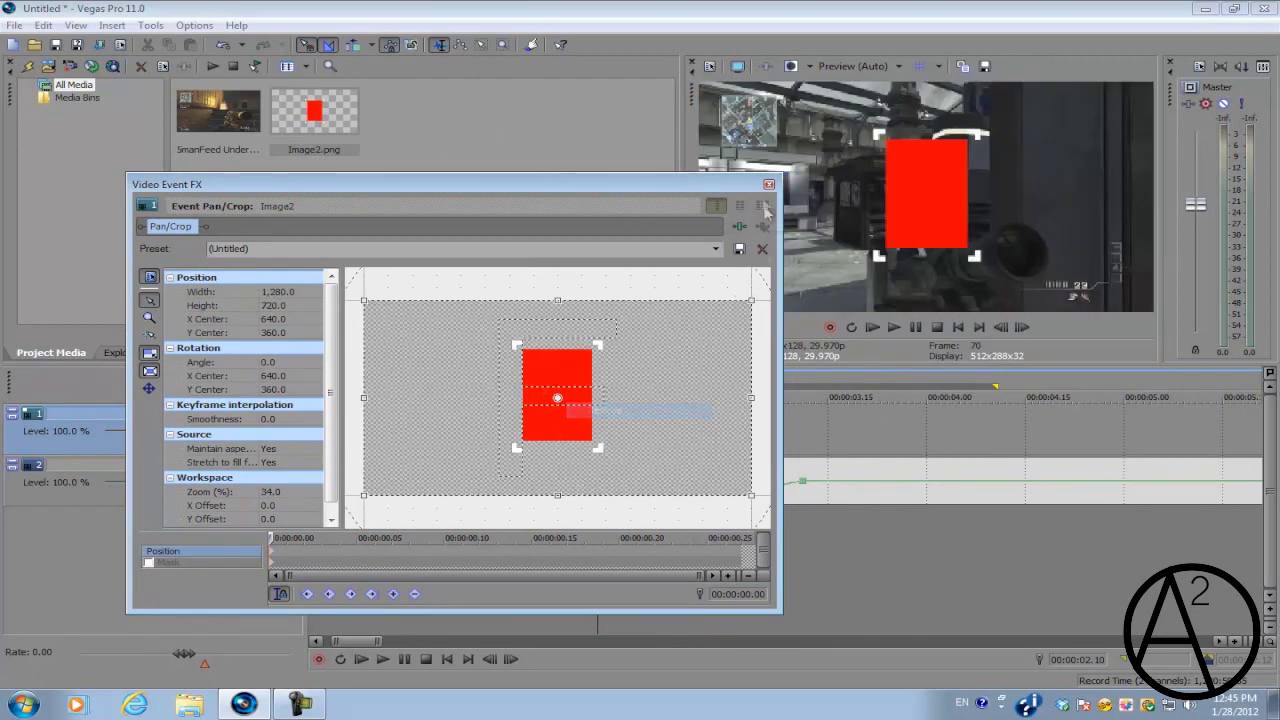
{"action": "left_click", "coordinate": [769, 184]}
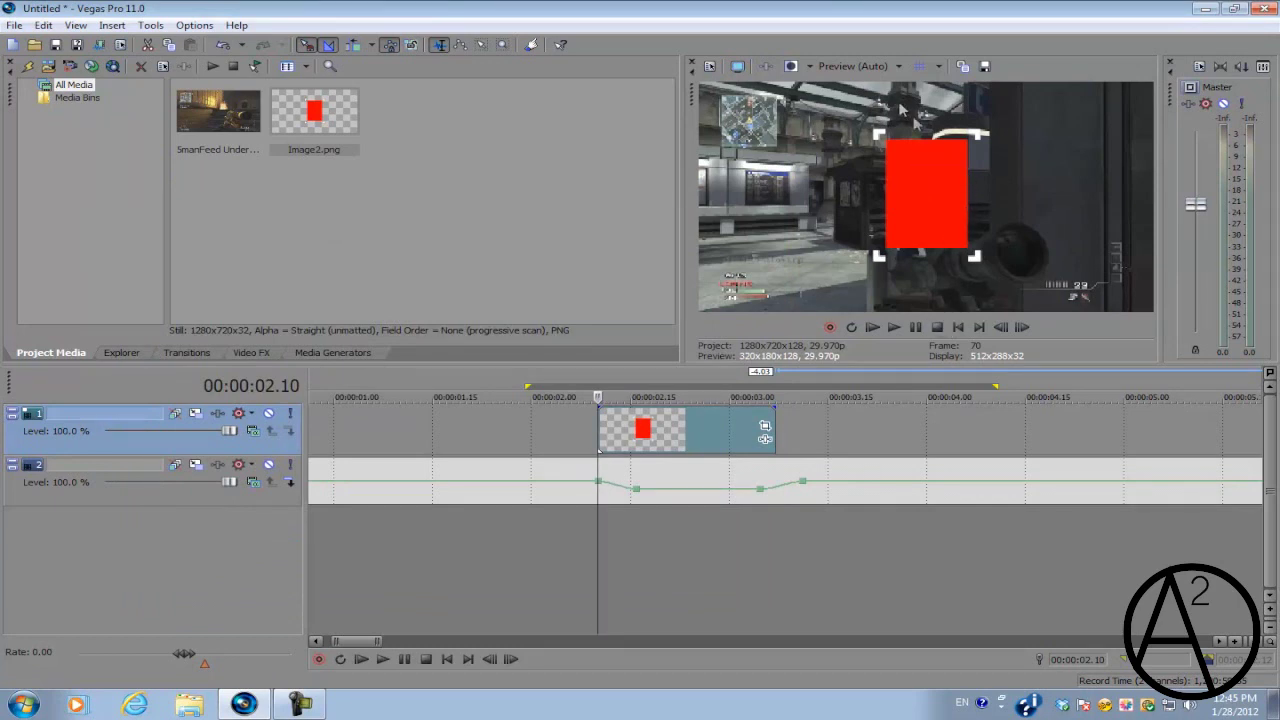
Set track 1's compositing mode to Add and lower the red box's opacity to 20%.
{"action": "left_click", "coordinate": [248, 462]}
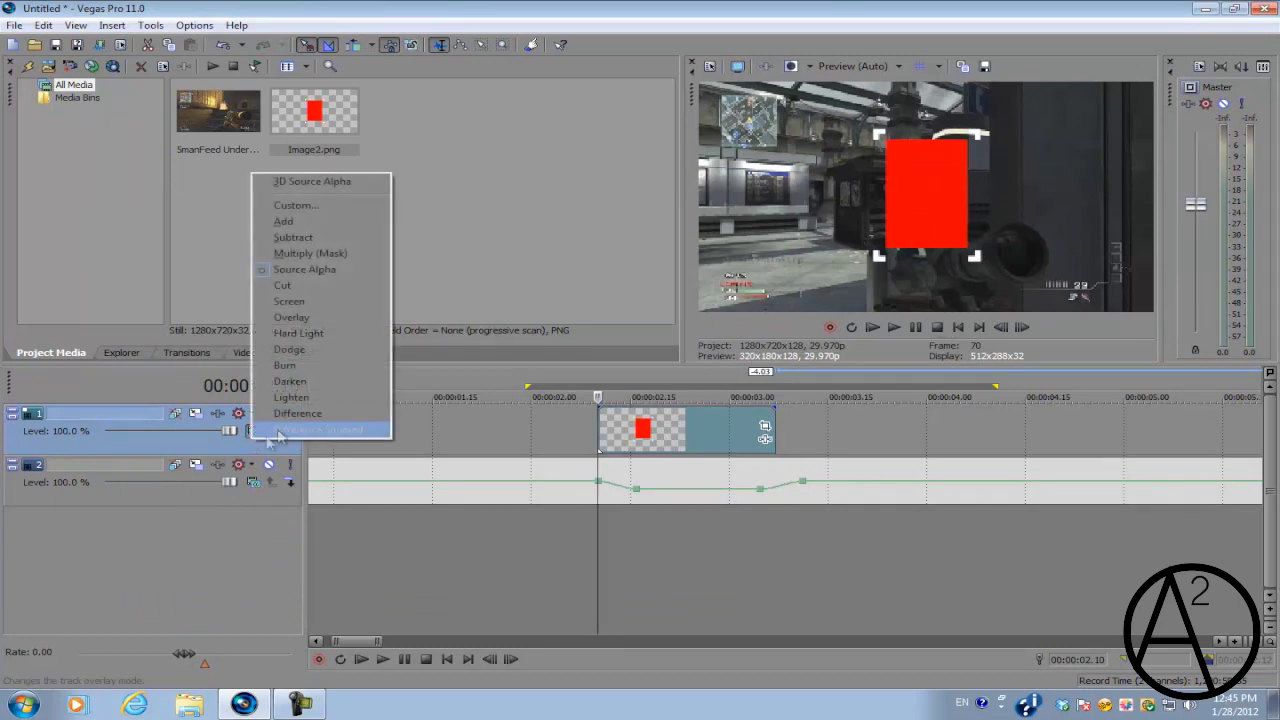
{"action": "left_click", "coordinate": [332, 222]}
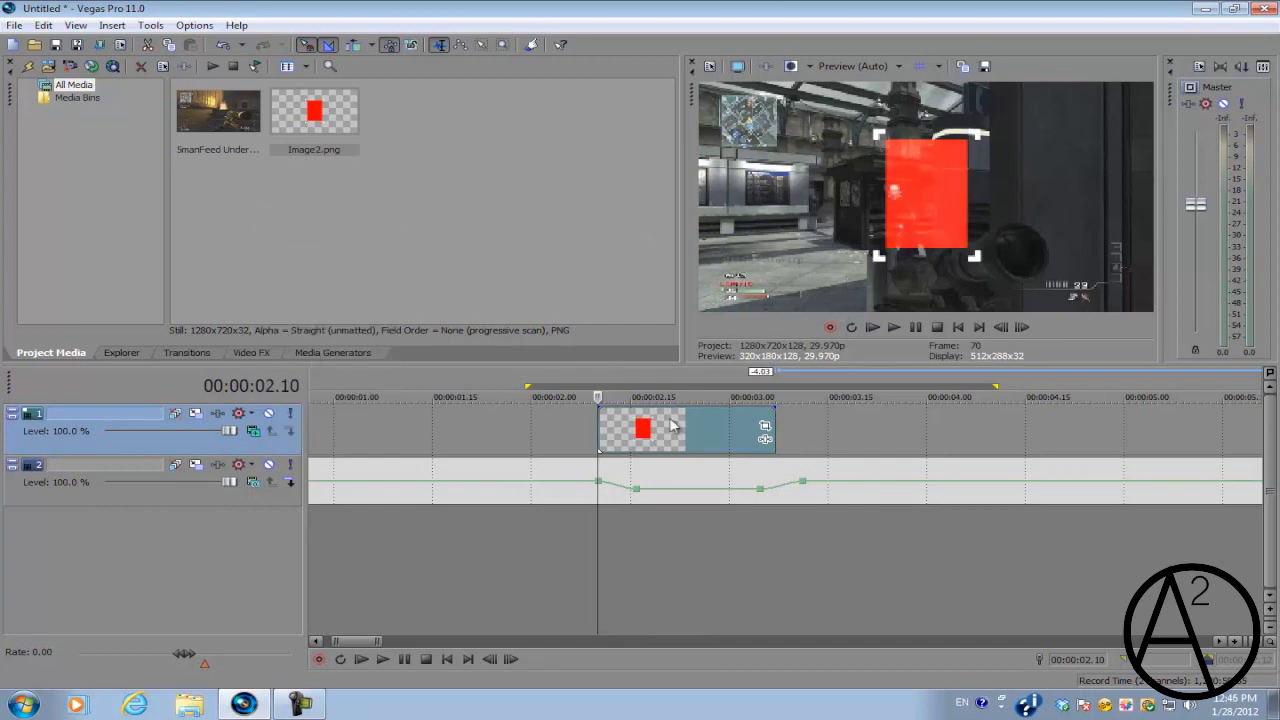
{"action": "mouse_move", "coordinate": [678, 409]}
{"action": "left_mouse_down"}
{"action": "mouse_move", "coordinate": [678, 455]}
{"action": "mouse_move", "coordinate": [685, 410]}
{"action": "left_mouse_up"}
{"action": "left_click", "coordinate": [252, 431]}
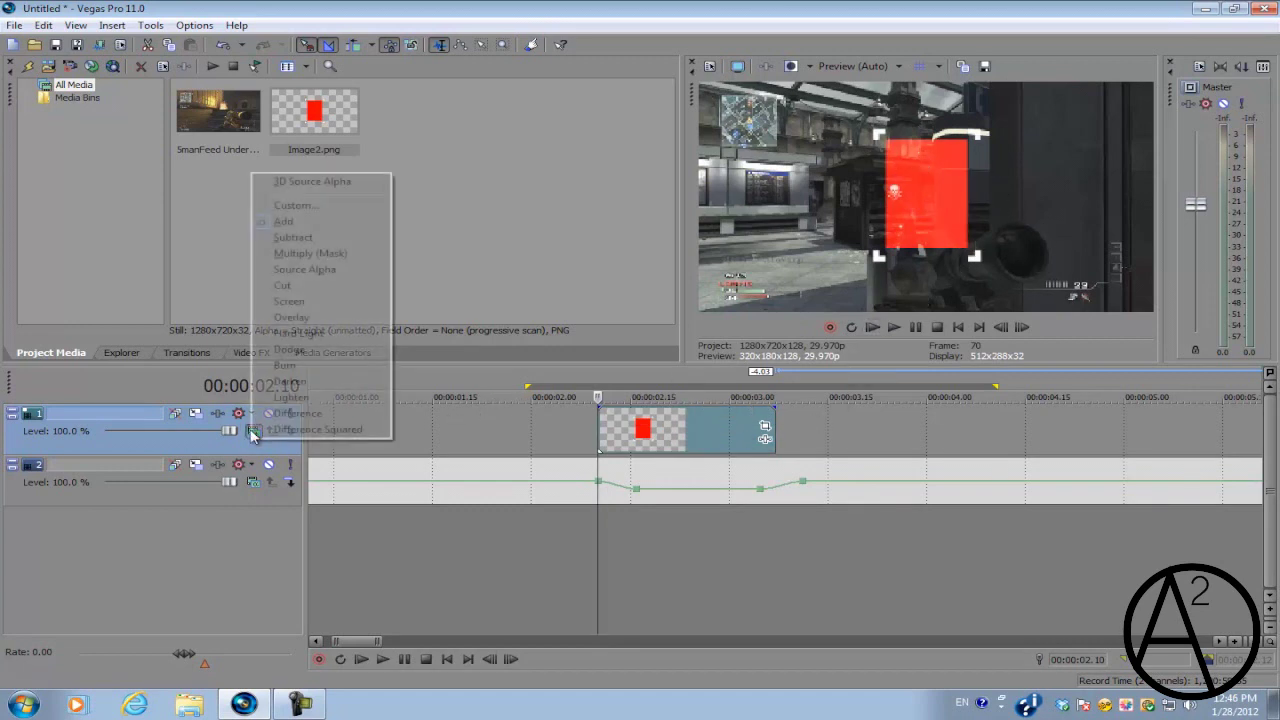
Restore Source Alpha compositing and apply Chroma Keyer's Pure Red Screen preset to the red box.
{"action": "left_click", "coordinate": [310, 269]}
{"action": "left_click", "coordinate": [250, 353]}
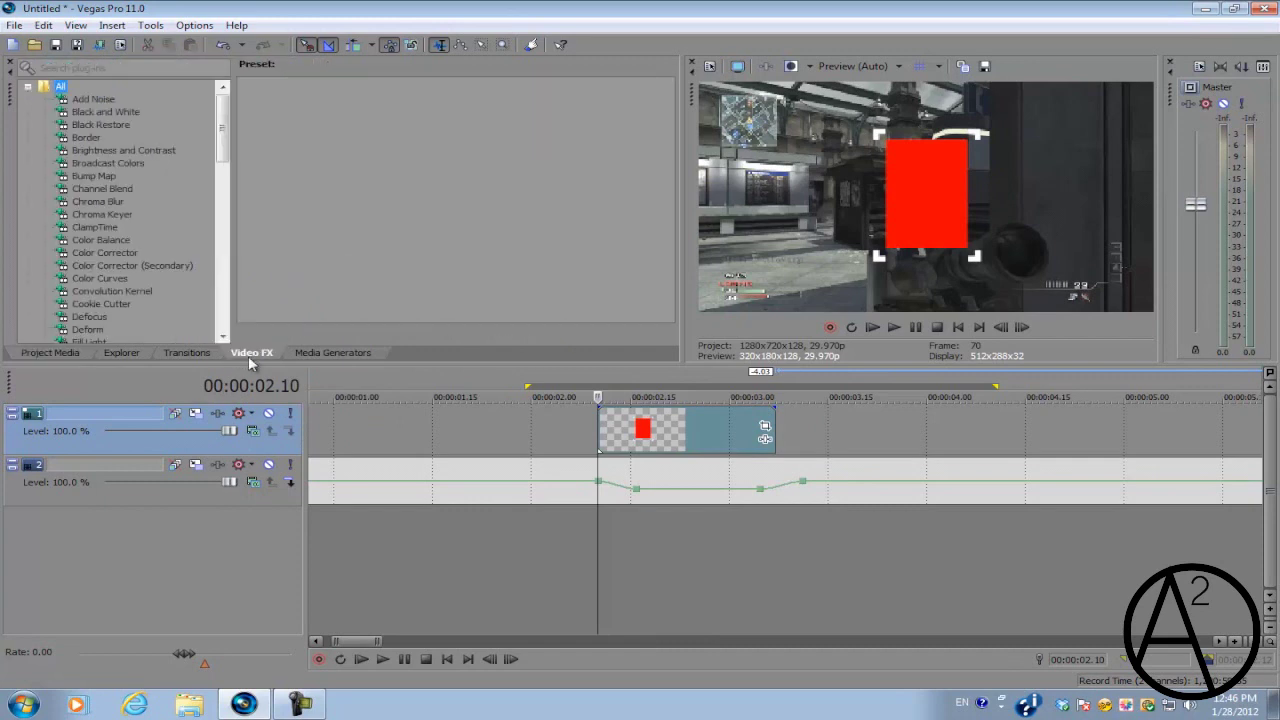
{"action": "left_click", "coordinate": [100, 215]}
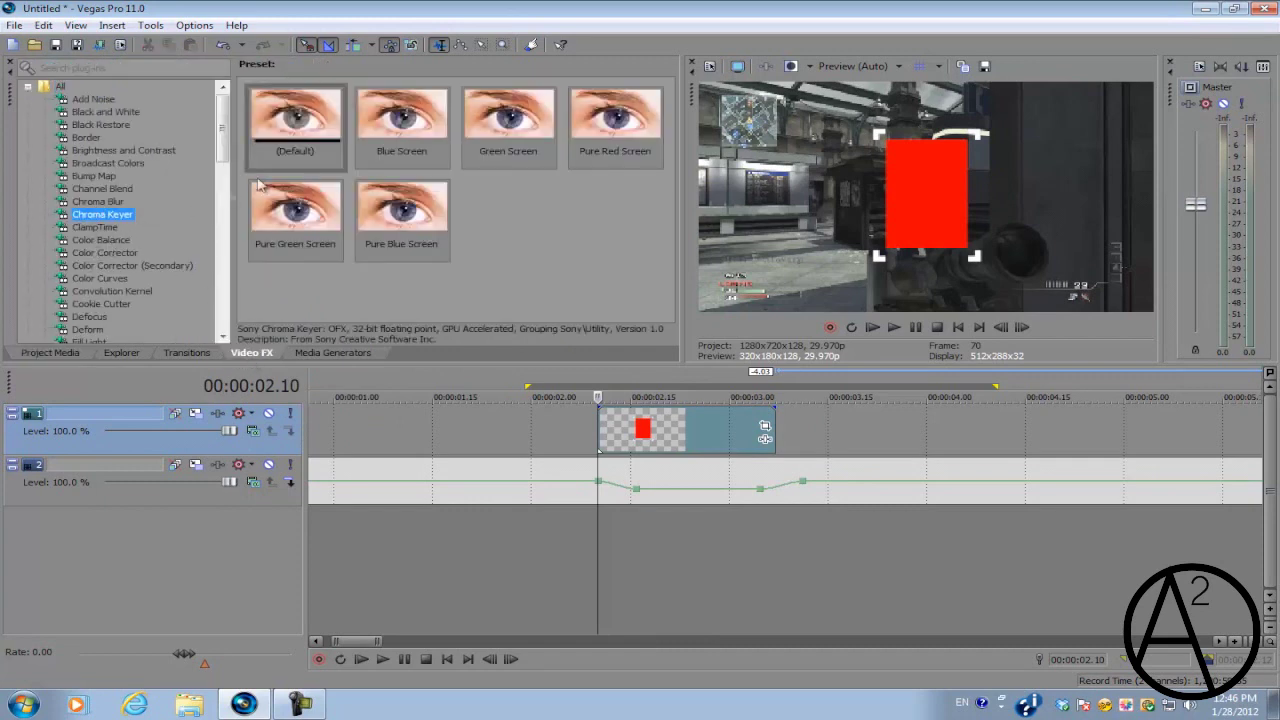
{"action": "left_click_drag", "start_coordinate": [605, 120], "coordinate": [650, 435]}
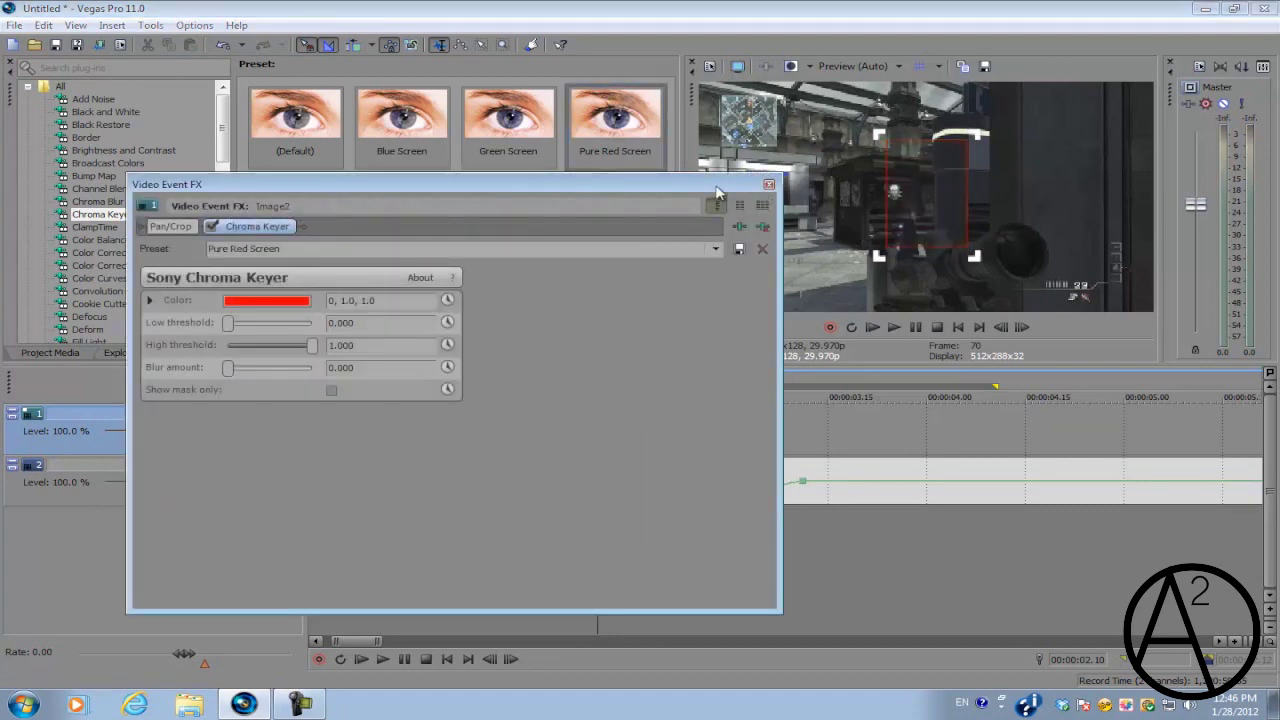
{"action": "left_click_drag", "start_coordinate": [716, 187], "coordinate": [700, 187]}
Set the key colour to 0, 0.88, 1.0 and blur amount to 0.063.
{"action": "left_click", "coordinate": [268, 304]}
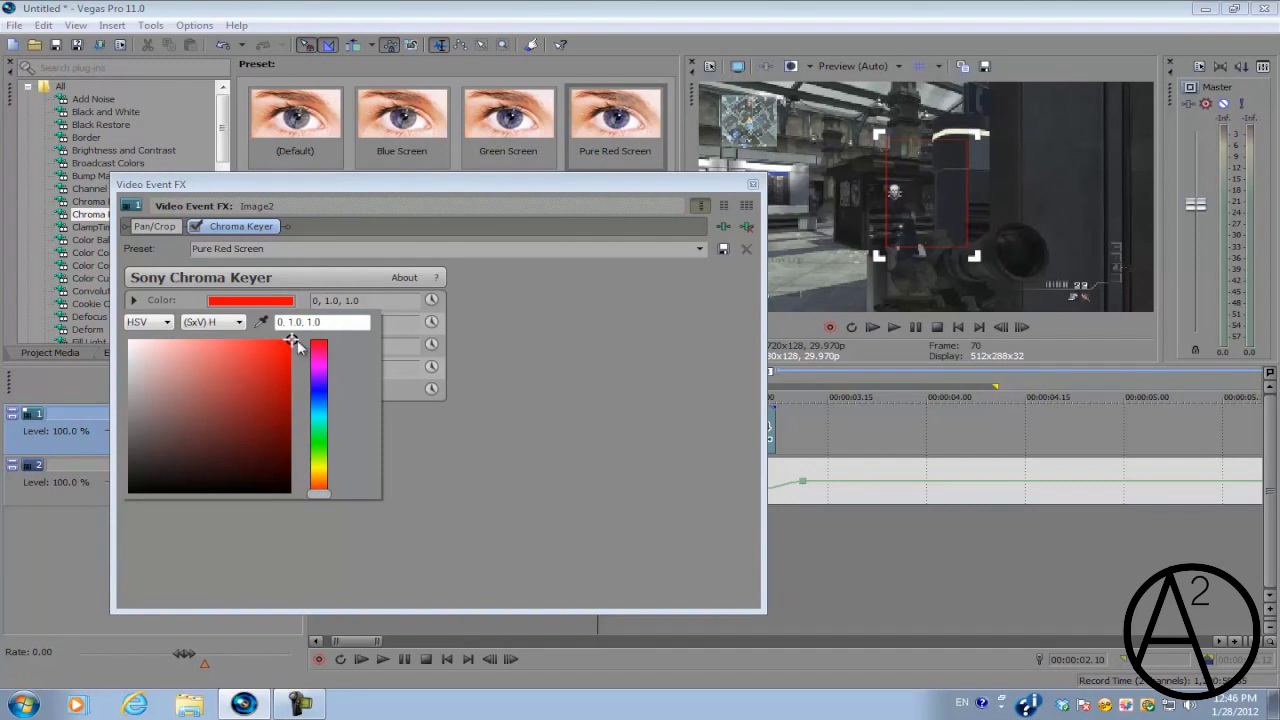
{"action": "left_click_drag", "start_coordinate": [293, 343], "coordinate": [270, 338]}
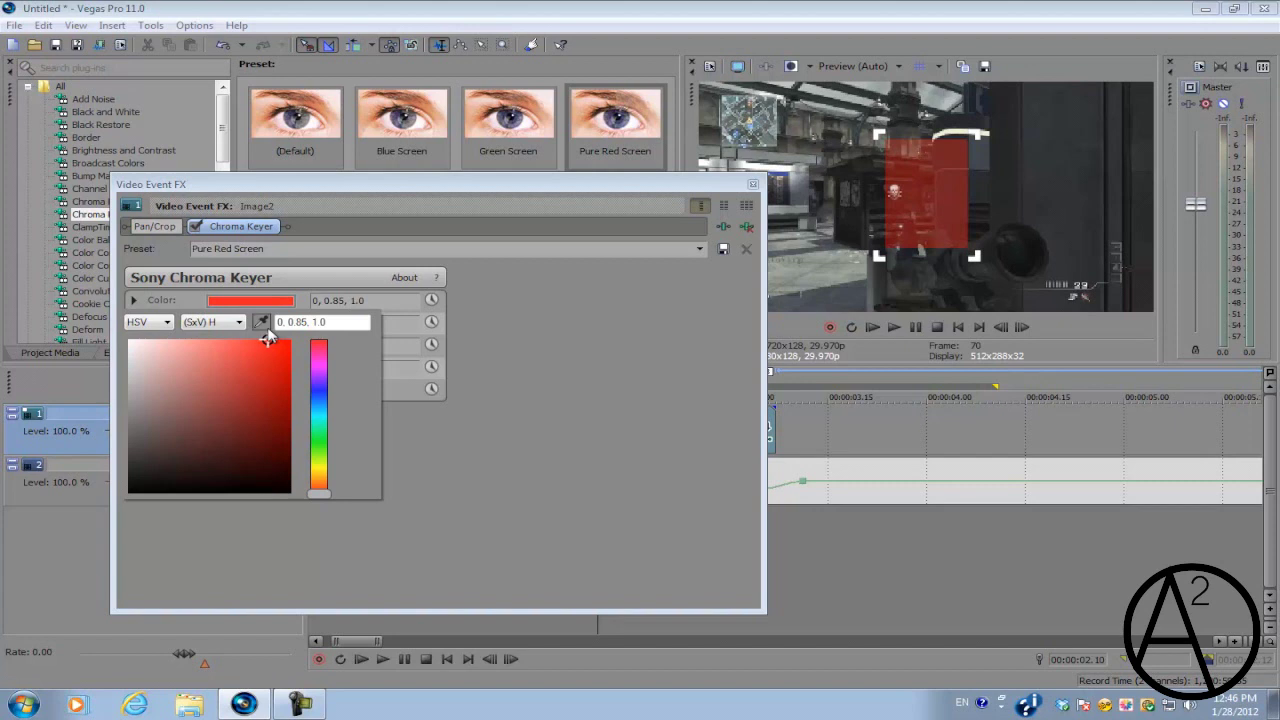
{"action": "left_click_drag", "start_coordinate": [271, 344], "coordinate": [274, 340]}
{"action": "left_click", "coordinate": [755, 189]}
{"action": "mouse_move", "coordinate": [212, 323]}
{"action": "left_mouse_down"}
{"action": "mouse_move", "coordinate": [250, 323]}
{"action": "mouse_move", "coordinate": [210, 327]}
{"action": "left_mouse_up"}
{"action": "left_click_drag", "start_coordinate": [303, 346], "coordinate": [347, 358]}
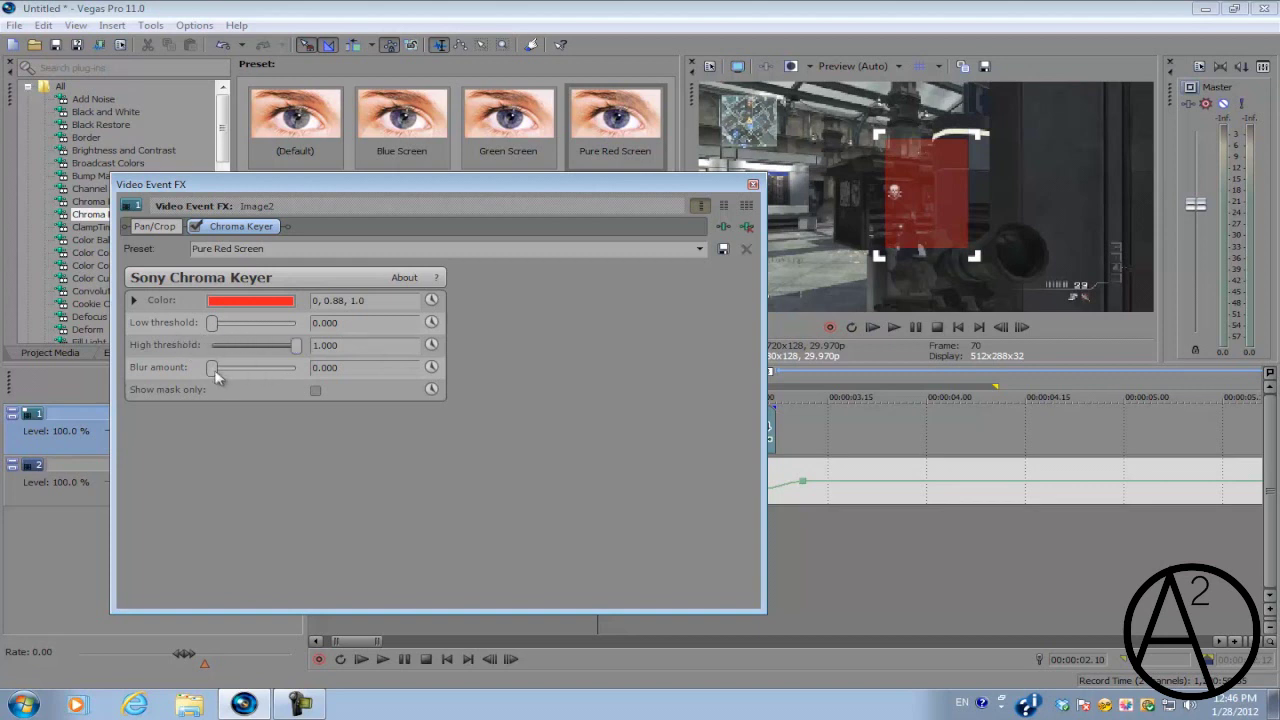
{"action": "mouse_move", "coordinate": [216, 370]}
{"action": "left_mouse_down"}
{"action": "mouse_move", "coordinate": [238, 369]}
{"action": "mouse_move", "coordinate": [220, 372]}
{"action": "left_mouse_up"}
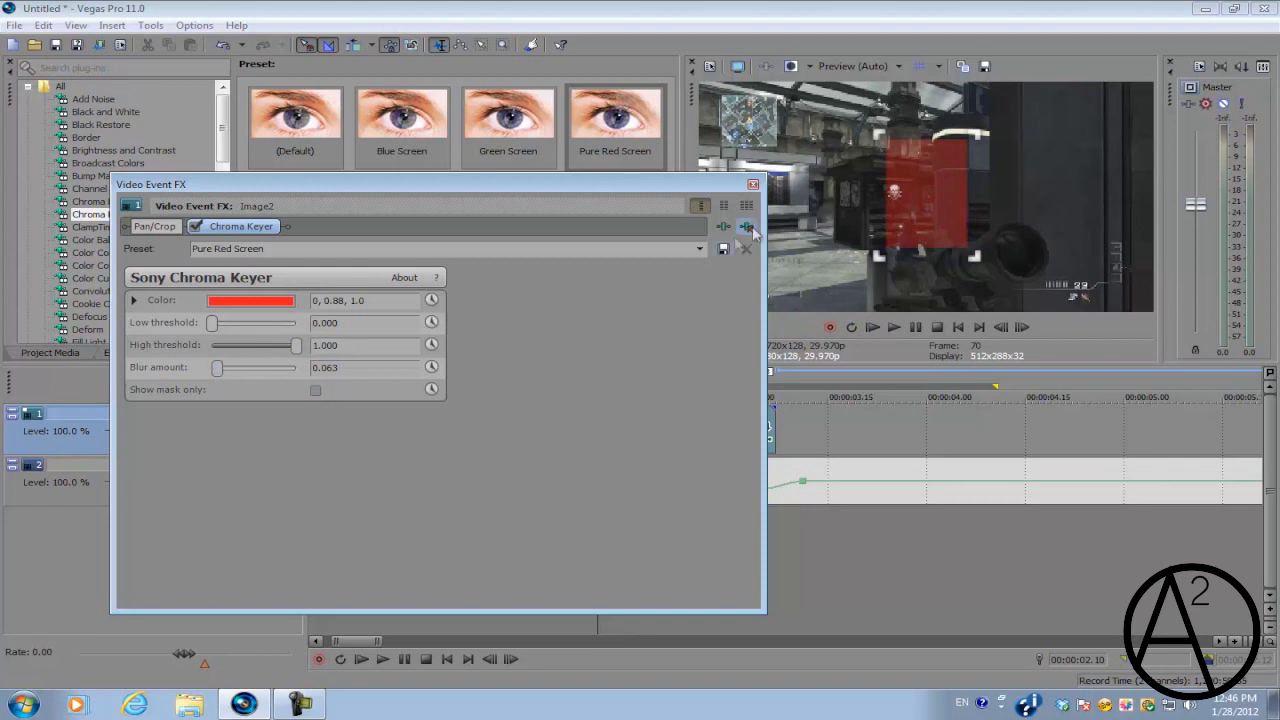
{"action": "left_click", "coordinate": [753, 184]}
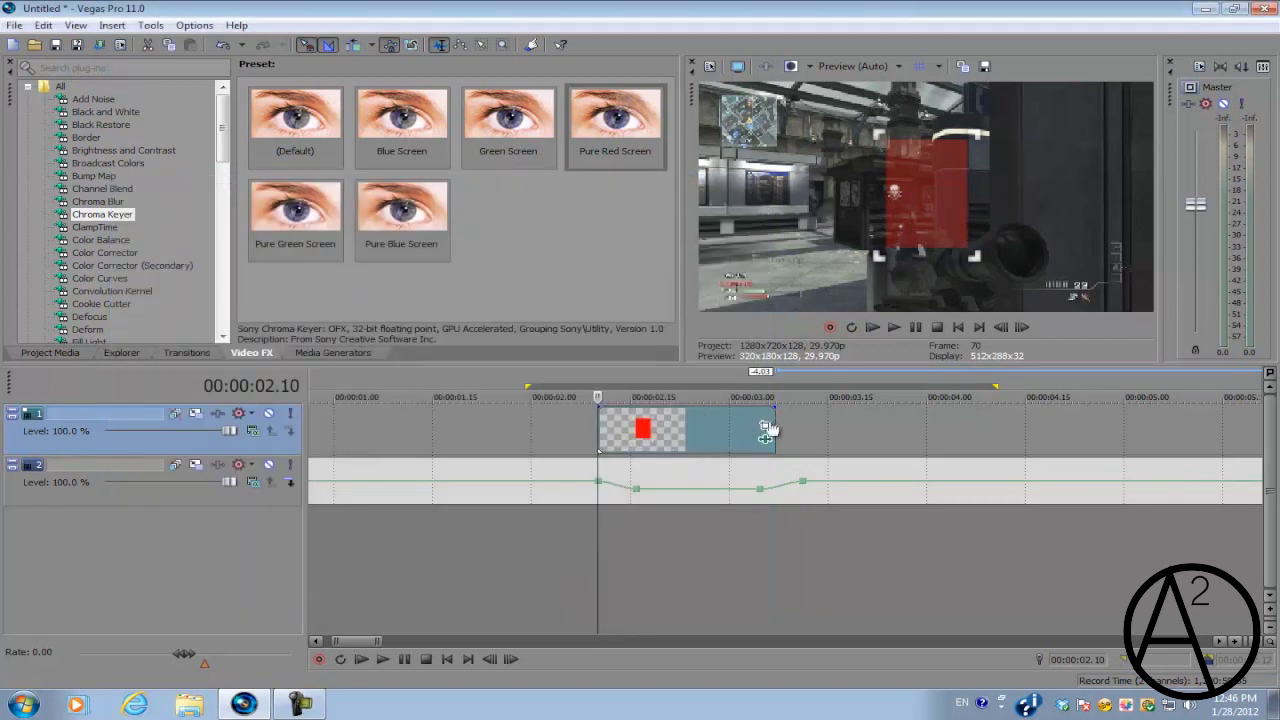
In the red box's Event Pan/Crop, keyframe it onto the target at 00:00:00.06.
{"action": "left_click", "coordinate": [765, 427]}
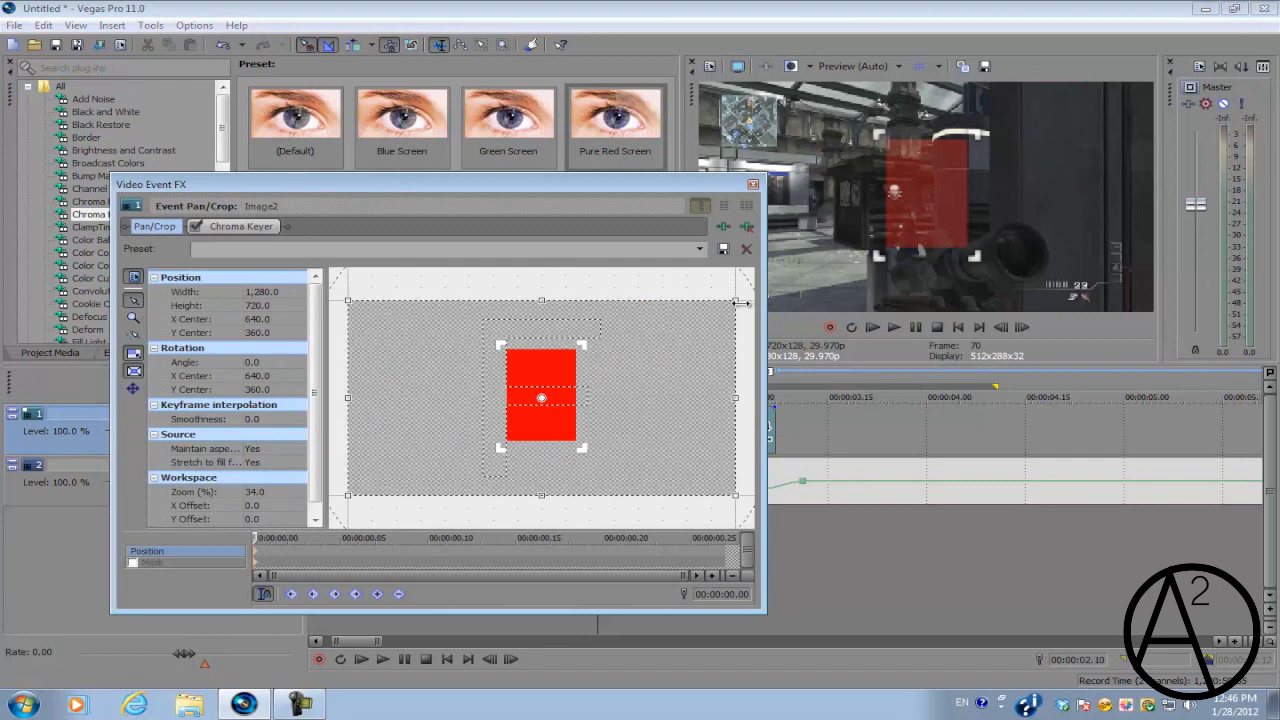
{"action": "left_click_drag", "start_coordinate": [741, 302], "coordinate": [574, 371]}
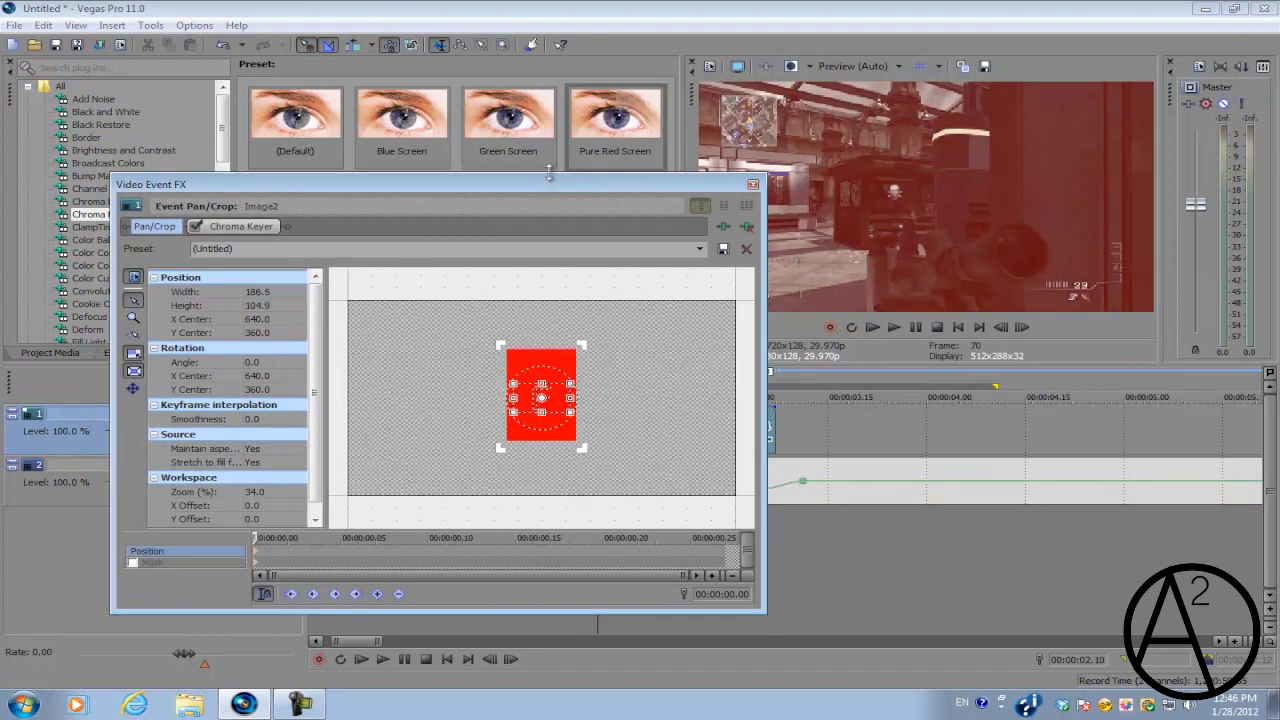
{"action": "left_click_drag", "start_coordinate": [550, 187], "coordinate": [392, 158]}
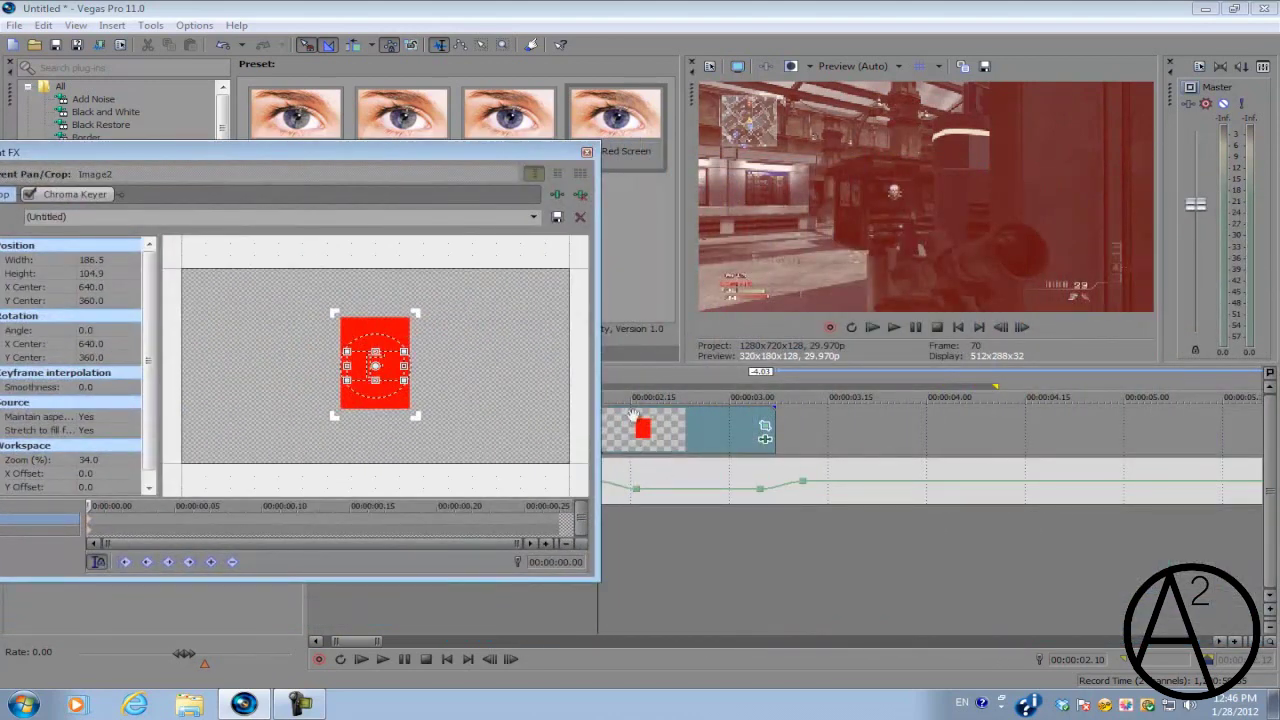
{"action": "left_click_drag", "start_coordinate": [472, 158], "coordinate": [547, 118]}
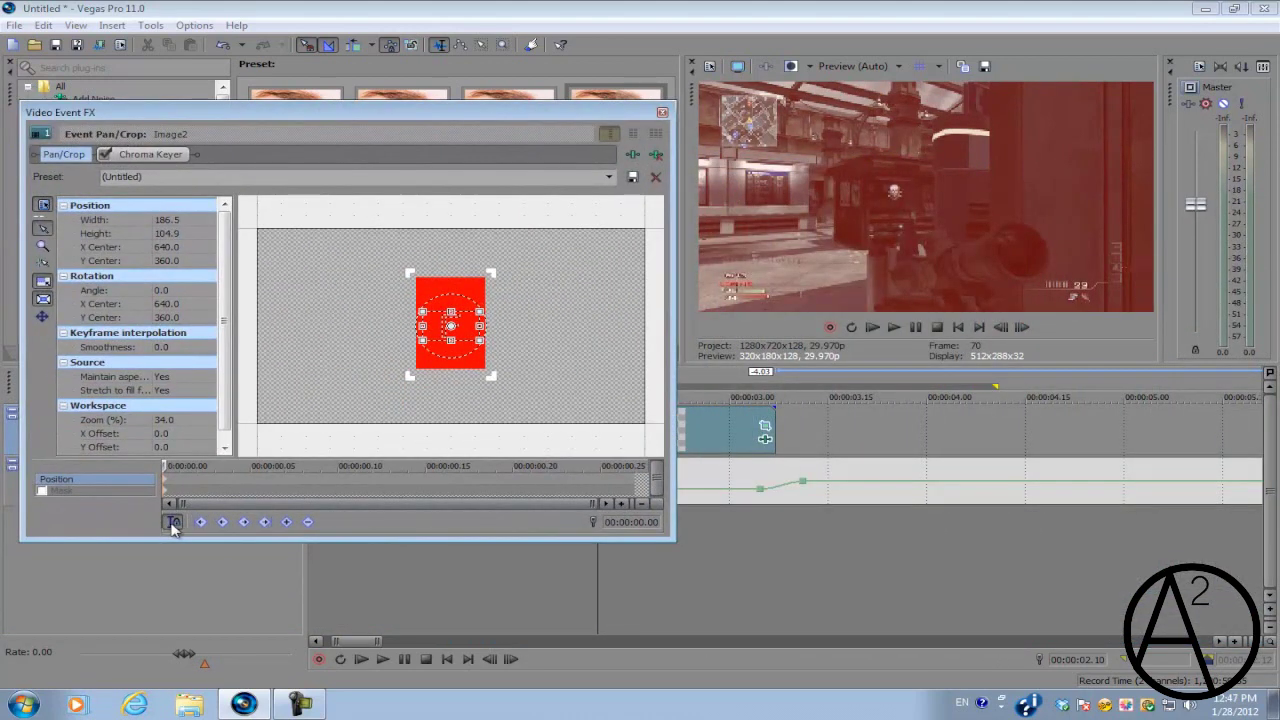
{"action": "left_click_drag", "start_coordinate": [165, 466], "coordinate": [247, 460]}
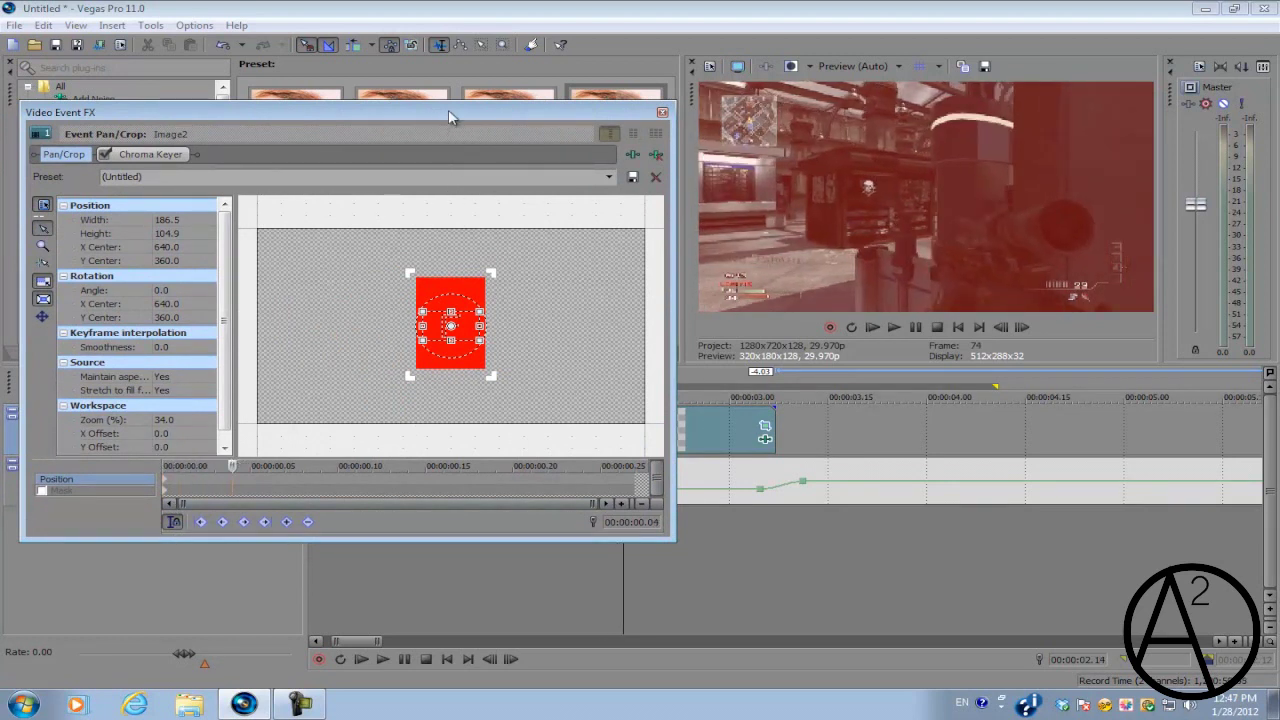
{"action": "left_click_drag", "start_coordinate": [448, 117], "coordinate": [388, 145]}
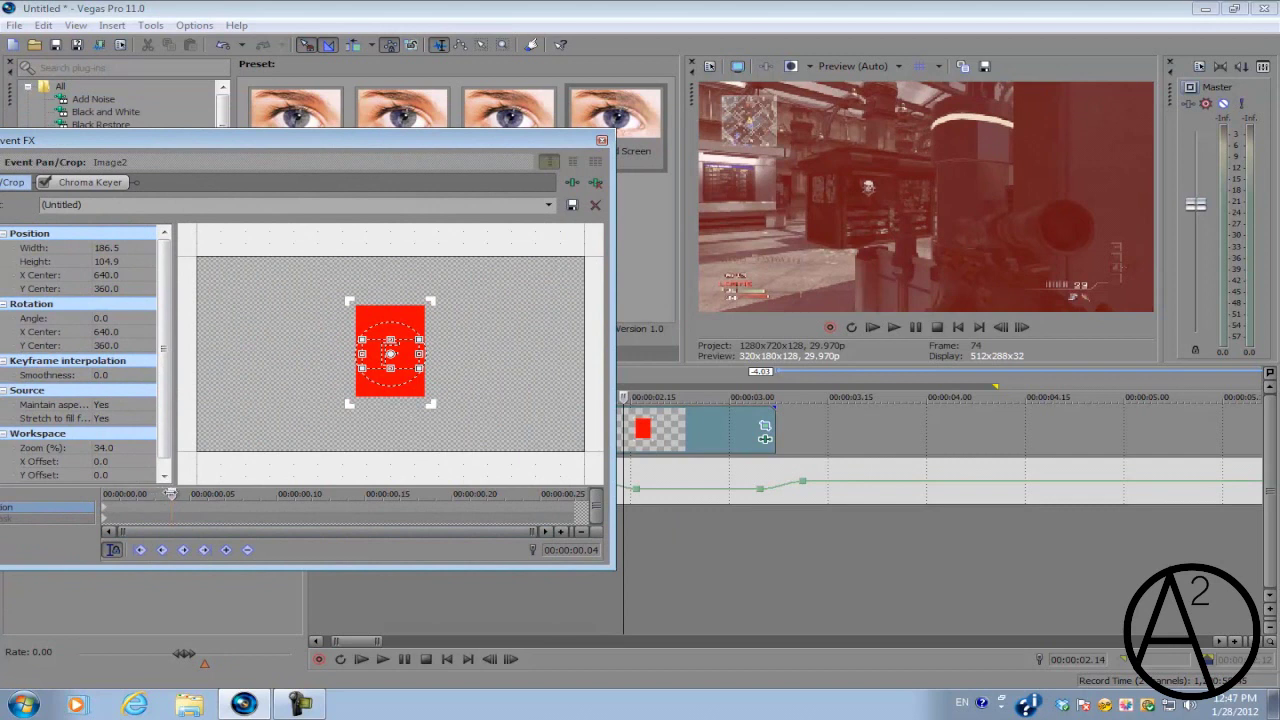
{"action": "left_click_drag", "start_coordinate": [170, 494], "coordinate": [207, 494]}
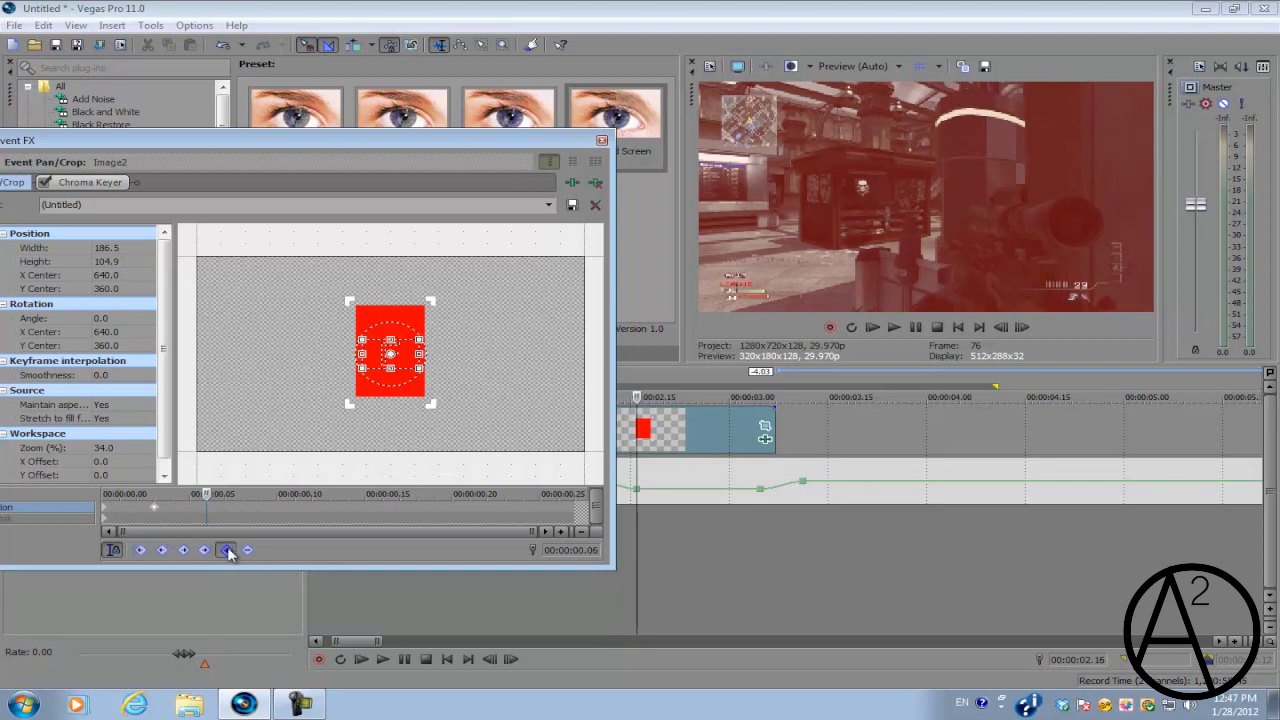
{"action": "left_click", "coordinate": [227, 550]}
{"action": "left_click_drag", "start_coordinate": [420, 341], "coordinate": [438, 247]}
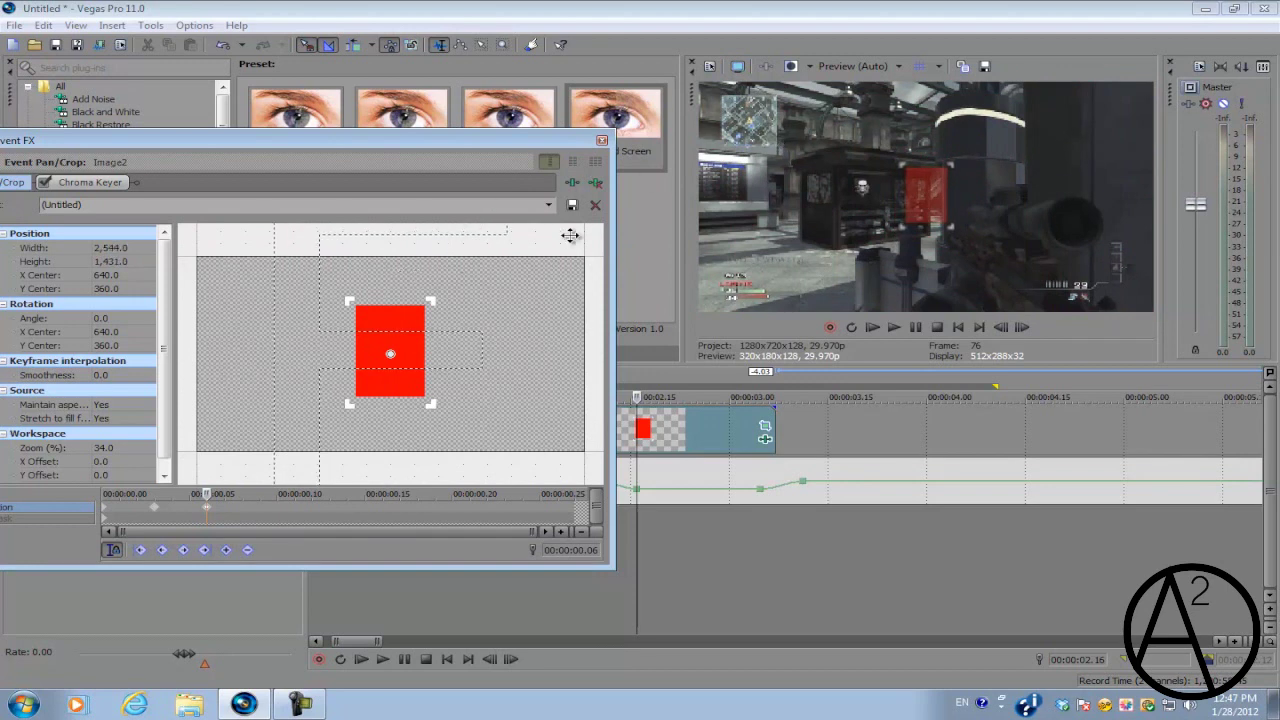
{"action": "left_click_drag", "start_coordinate": [480, 301], "coordinate": [434, 285]}
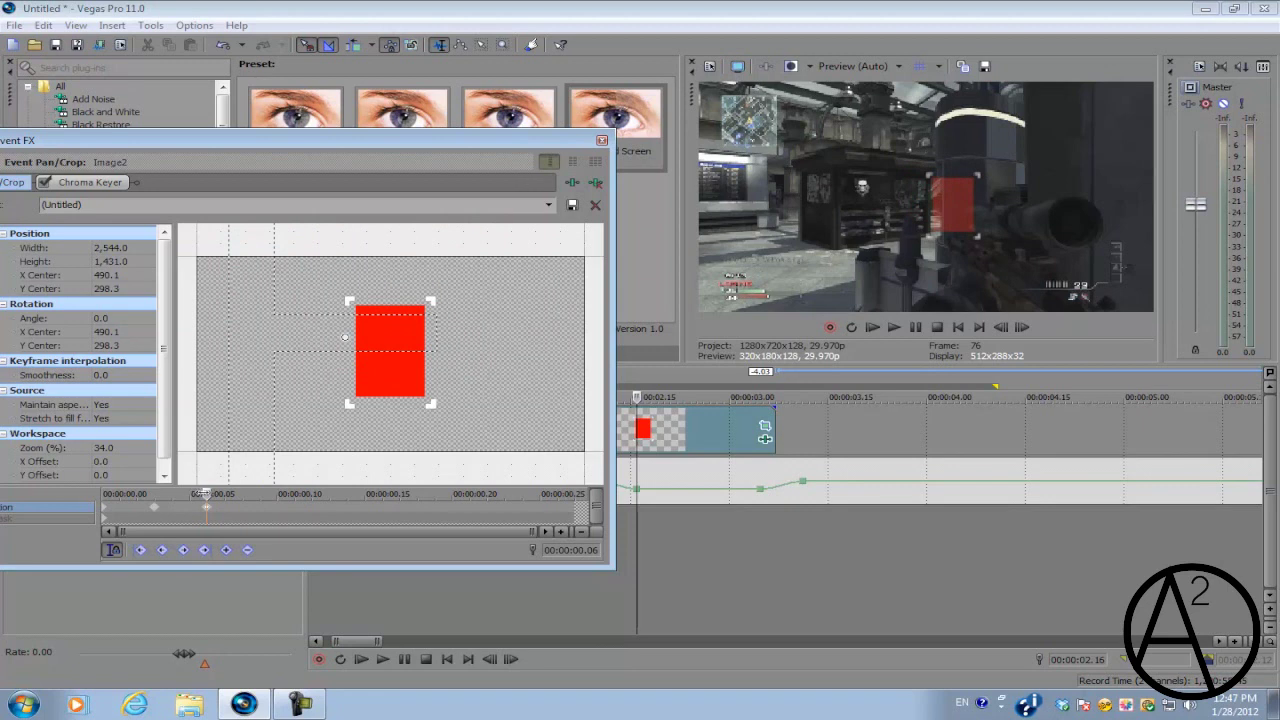
Add further Pan/Crop keyframes through the clip, realigning the red box with the target each time.
{"action": "left_click_drag", "start_coordinate": [205, 494], "coordinate": [311, 494]}
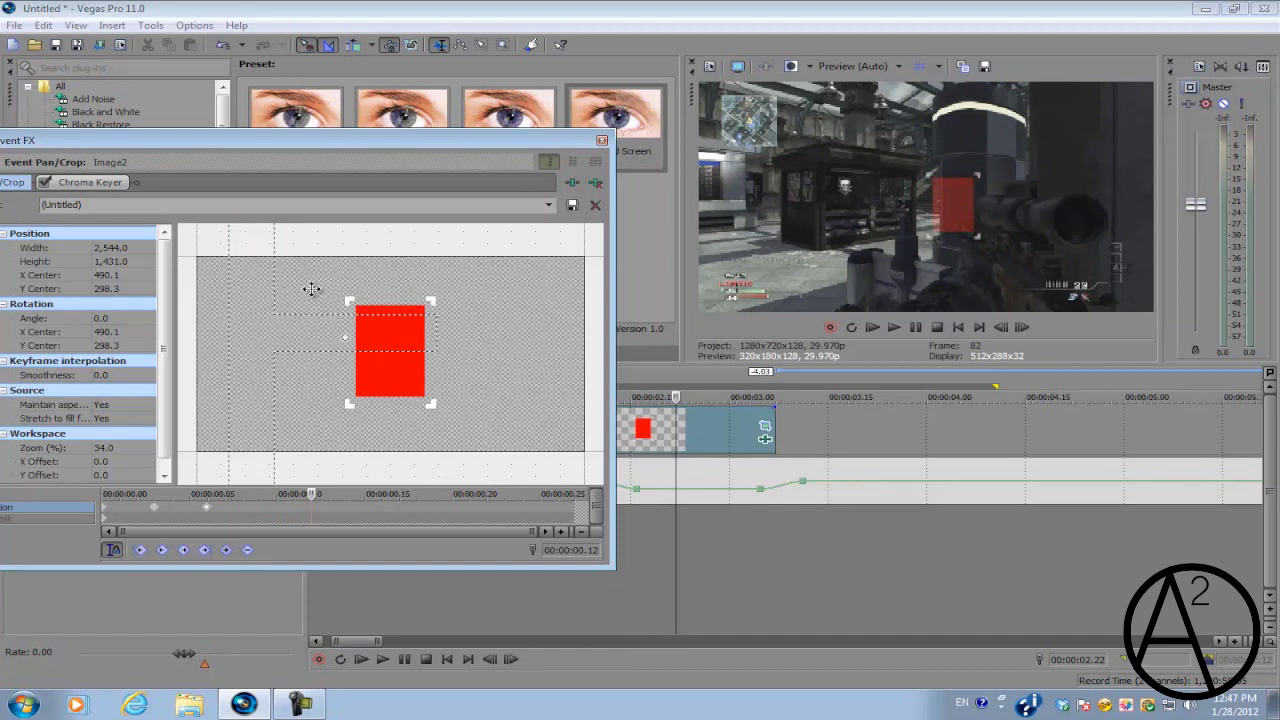
{"action": "left_click_drag", "start_coordinate": [311, 289], "coordinate": [343, 291]}
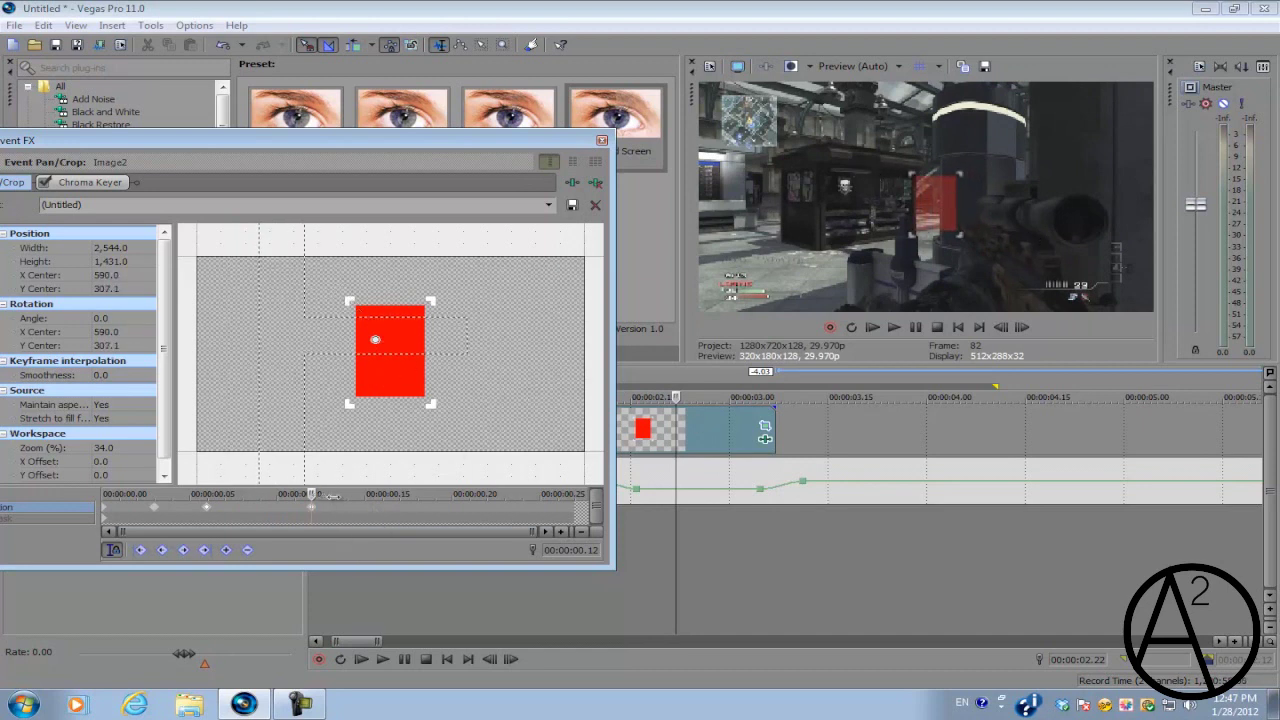
{"action": "left_click_drag", "start_coordinate": [333, 495], "coordinate": [381, 494]}
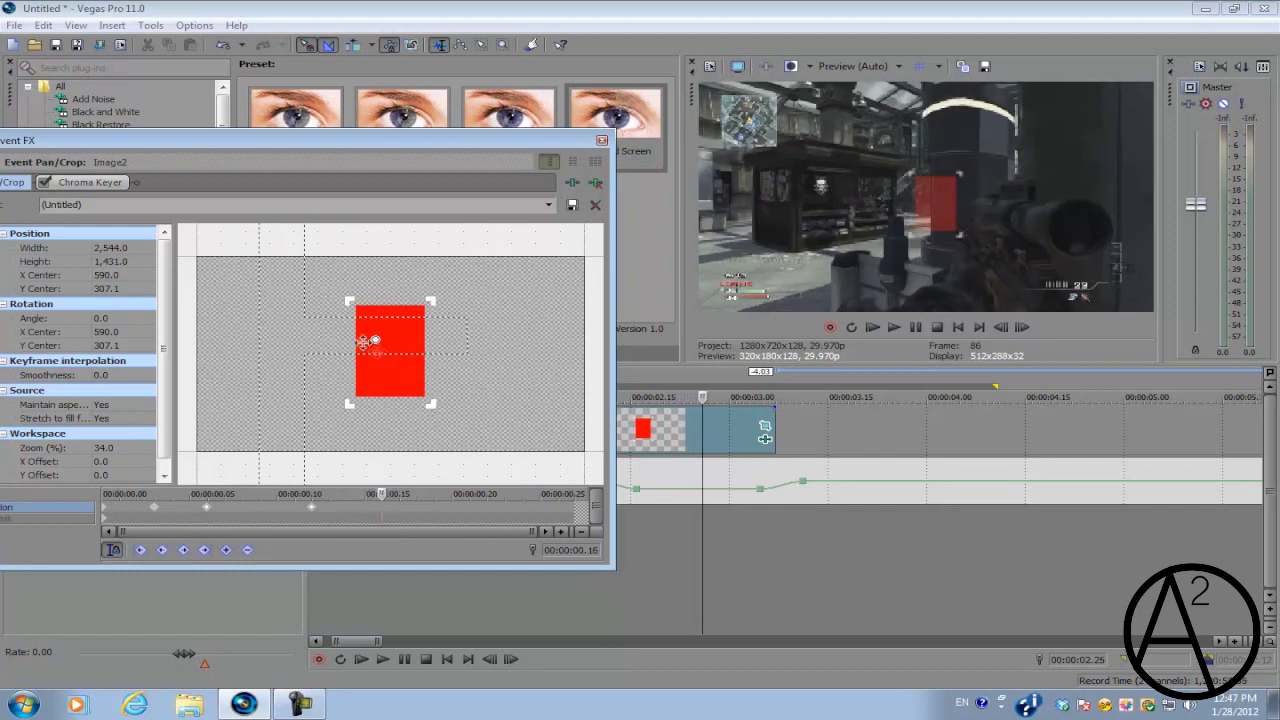
{"action": "left_click_drag", "start_coordinate": [364, 342], "coordinate": [385, 342]}
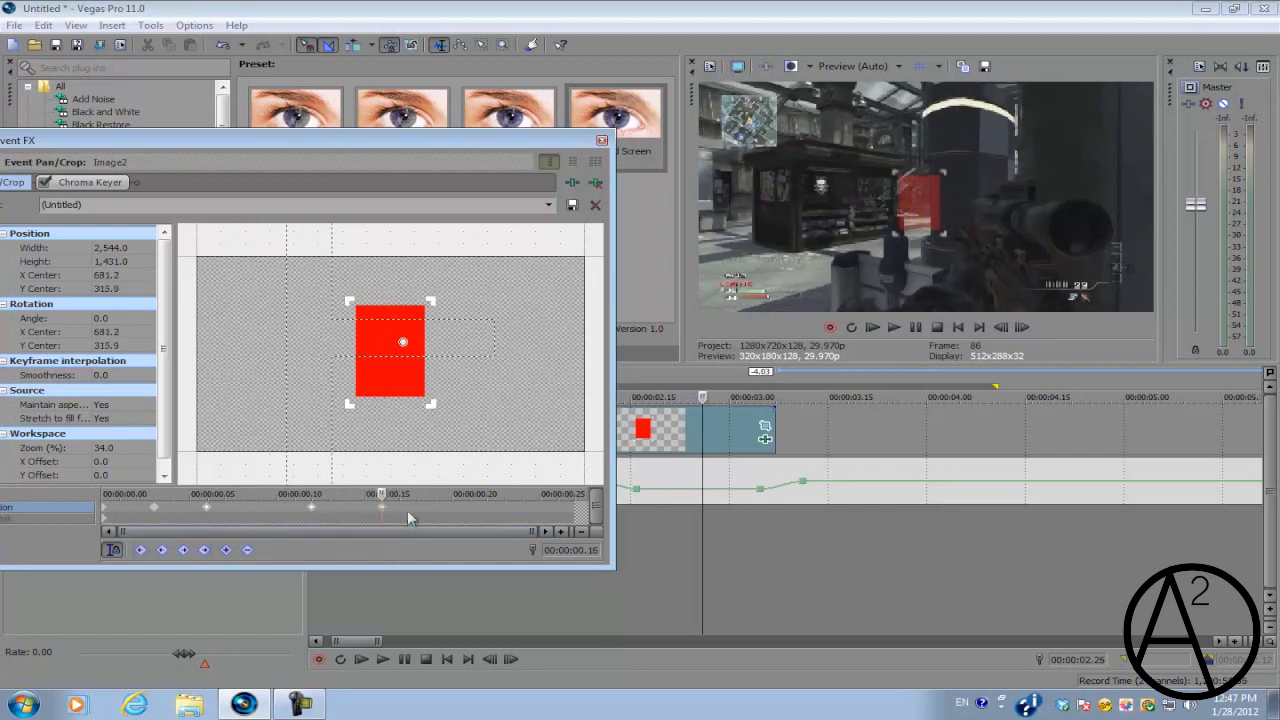
{"action": "left_click_drag", "start_coordinate": [390, 493], "coordinate": [452, 494]}
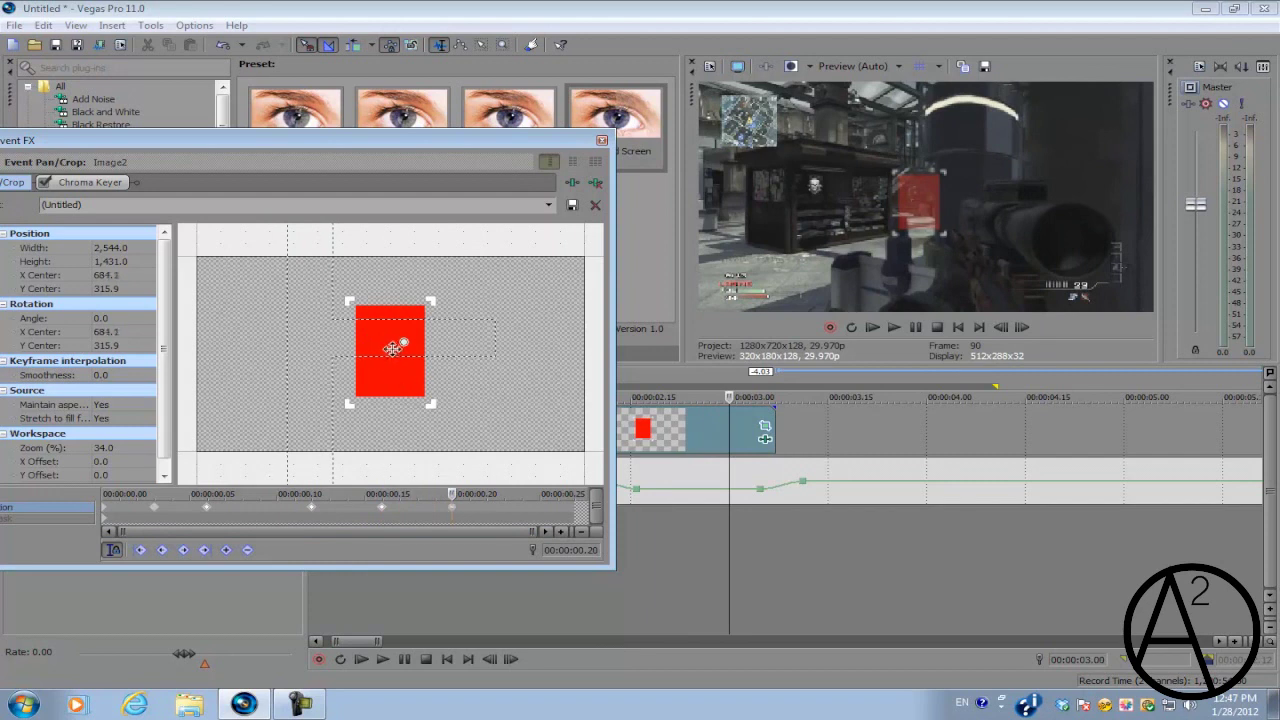
{"action": "left_click_drag", "start_coordinate": [392, 346], "coordinate": [401, 349]}
{"action": "left_click_drag", "start_coordinate": [452, 494], "coordinate": [573, 490]}
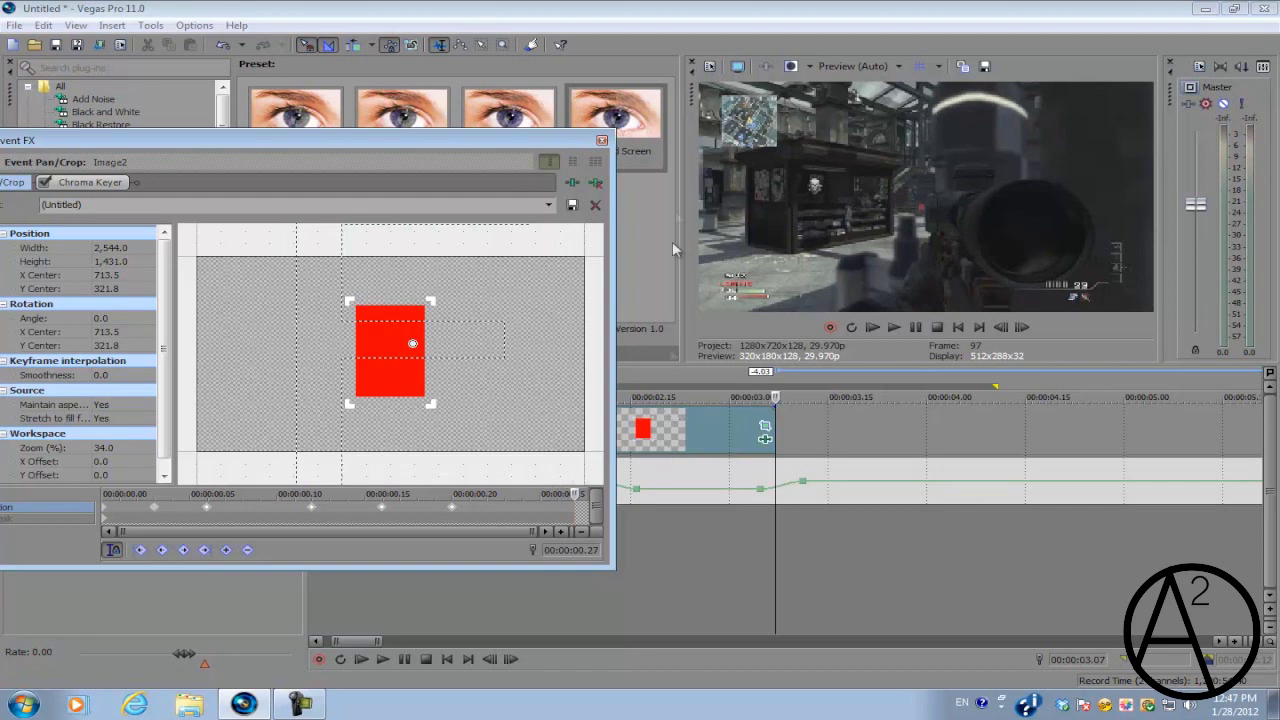
{"action": "left_click", "coordinate": [602, 140]}
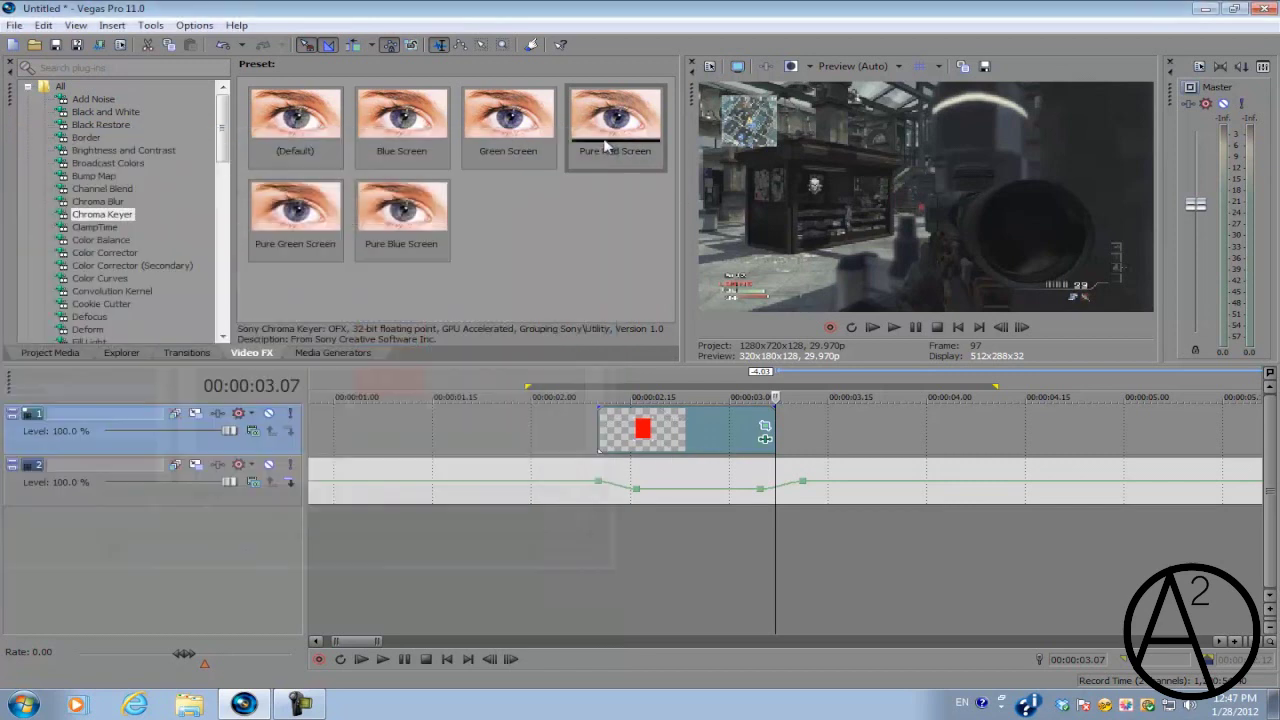
Give the Image2 overlay a 00:00:00.04 fade-in and a fade-out, then loop that section.
{"action": "left_click", "coordinate": [601, 431]}
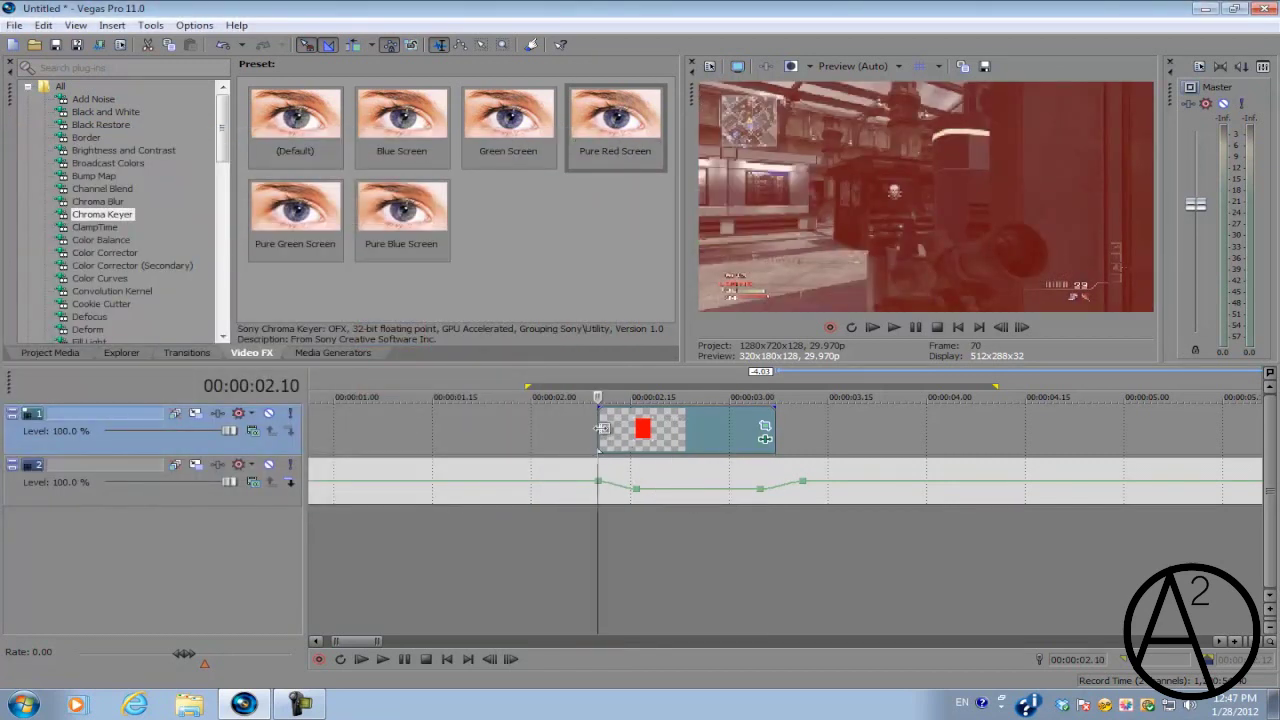
{"action": "scroll", "coordinate": [601, 428], "scroll_direction": "up", "scroll_amount": 3}
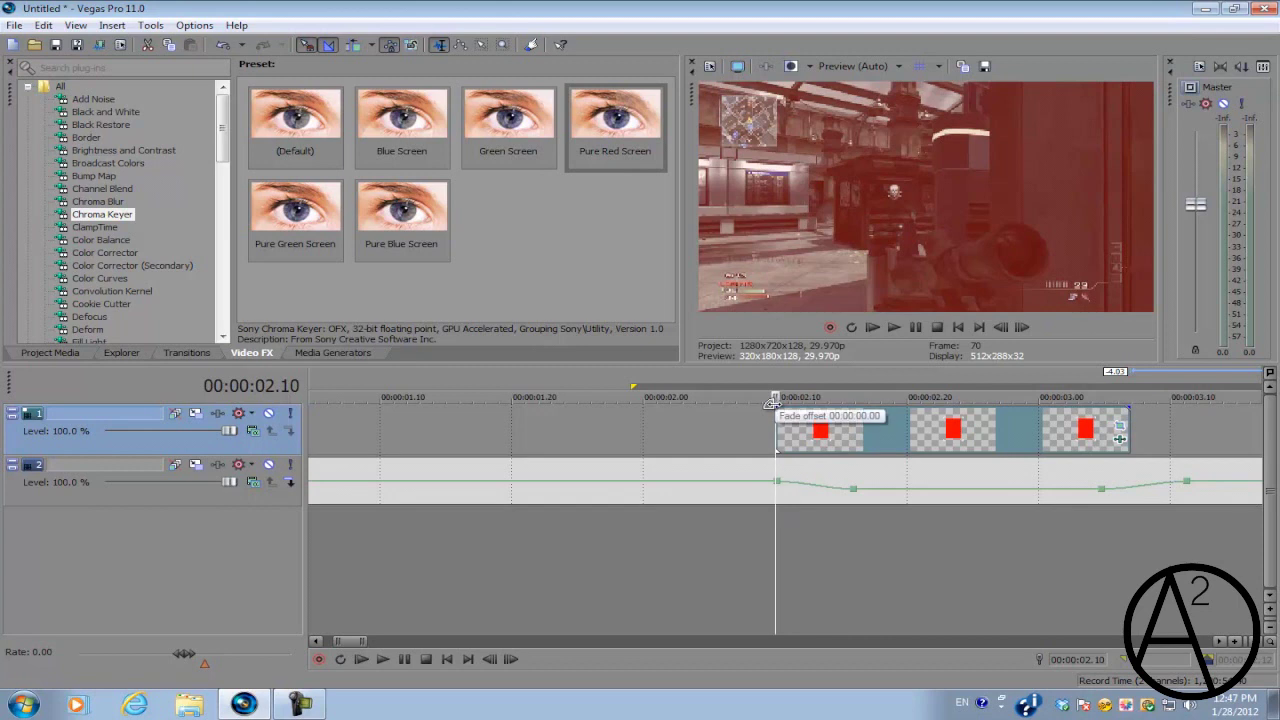
{"action": "left_click_drag", "start_coordinate": [773, 403], "coordinate": [821, 418]}
{"action": "left_click", "coordinate": [1064, 425]}
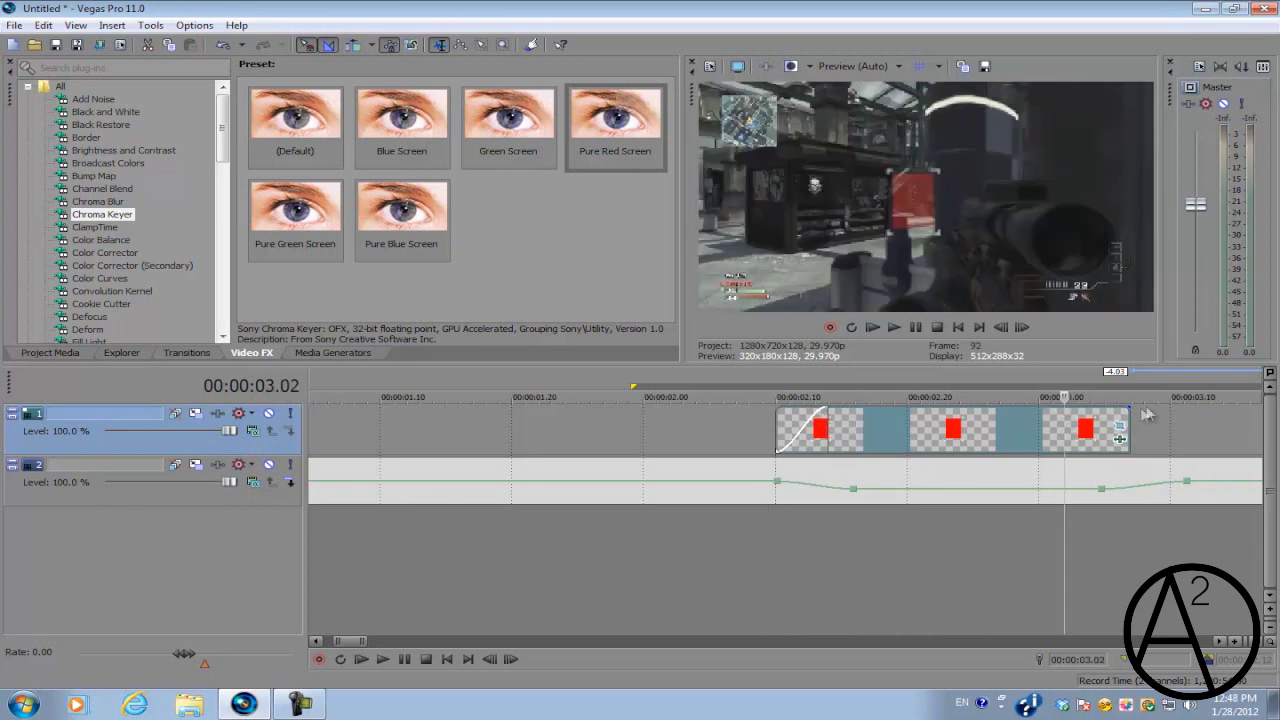
{"action": "left_click_drag", "start_coordinate": [1128, 409], "coordinate": [1085, 424]}
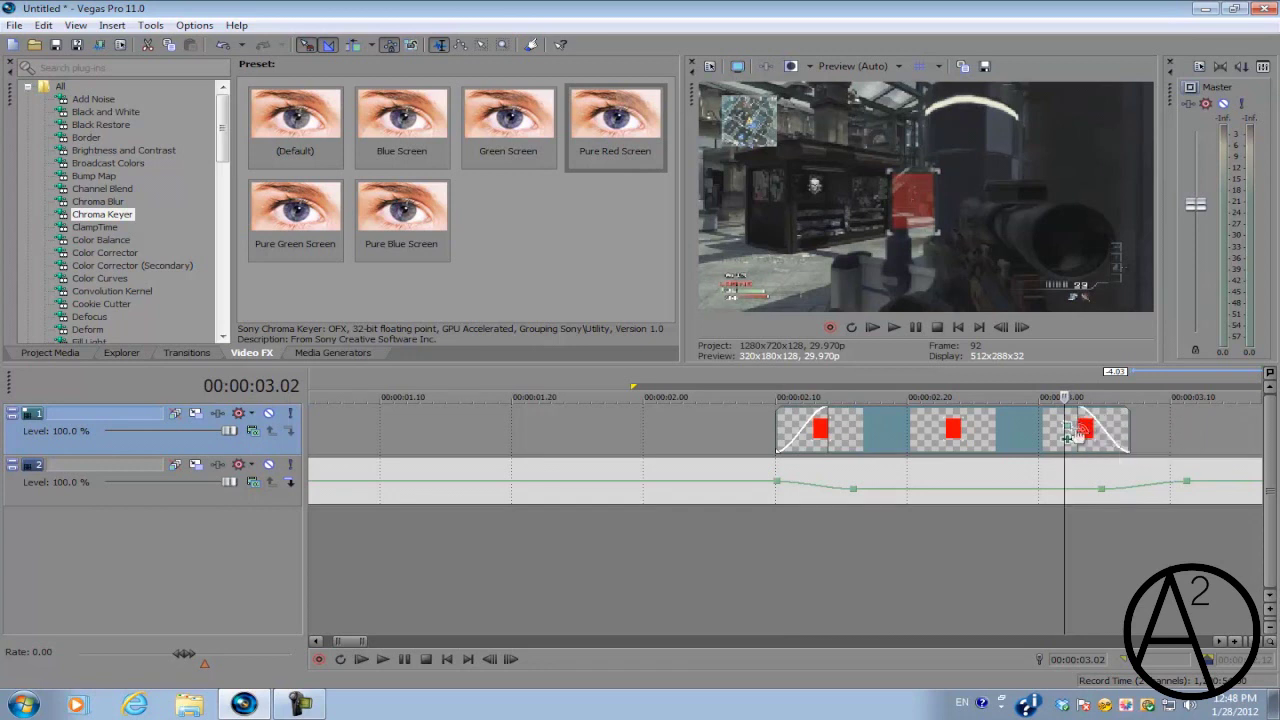
{"action": "scroll", "coordinate": [1060, 420], "scroll_direction": "down", "scroll_amount": 3}
{"action": "left_click_drag", "start_coordinate": [918, 384], "coordinate": [477, 386]}
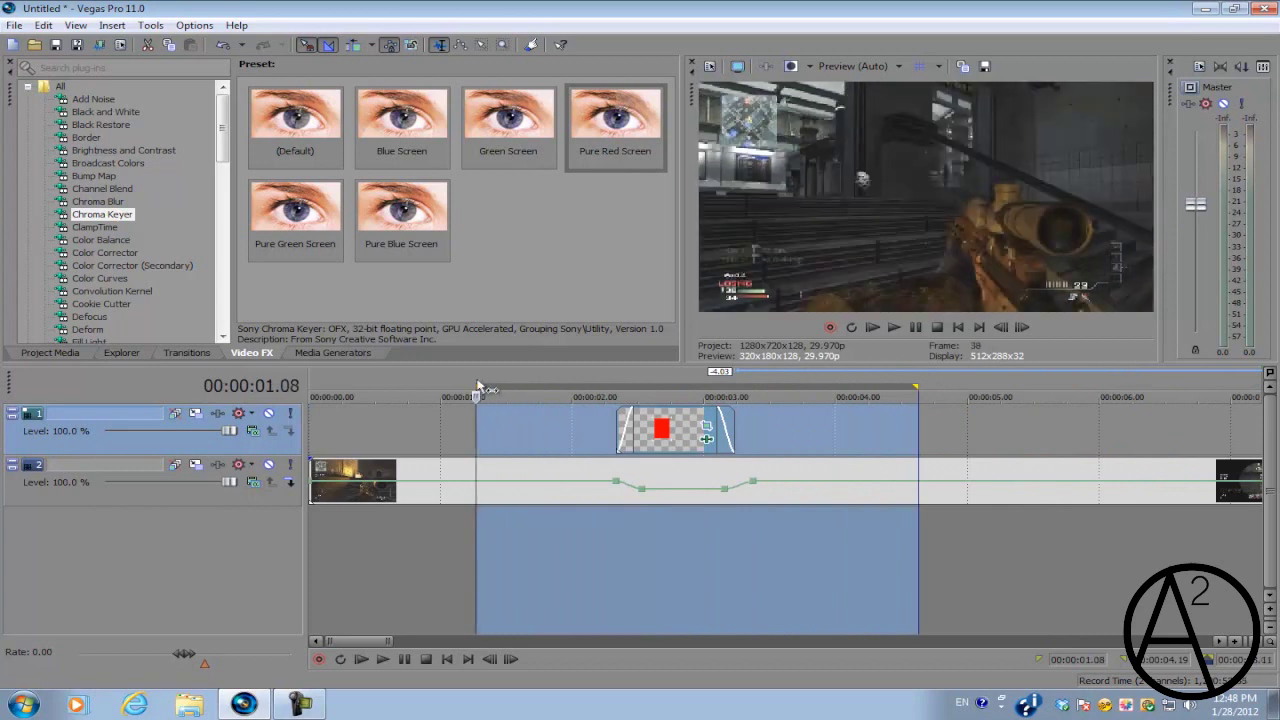
{"action": "key", "text": "space"}
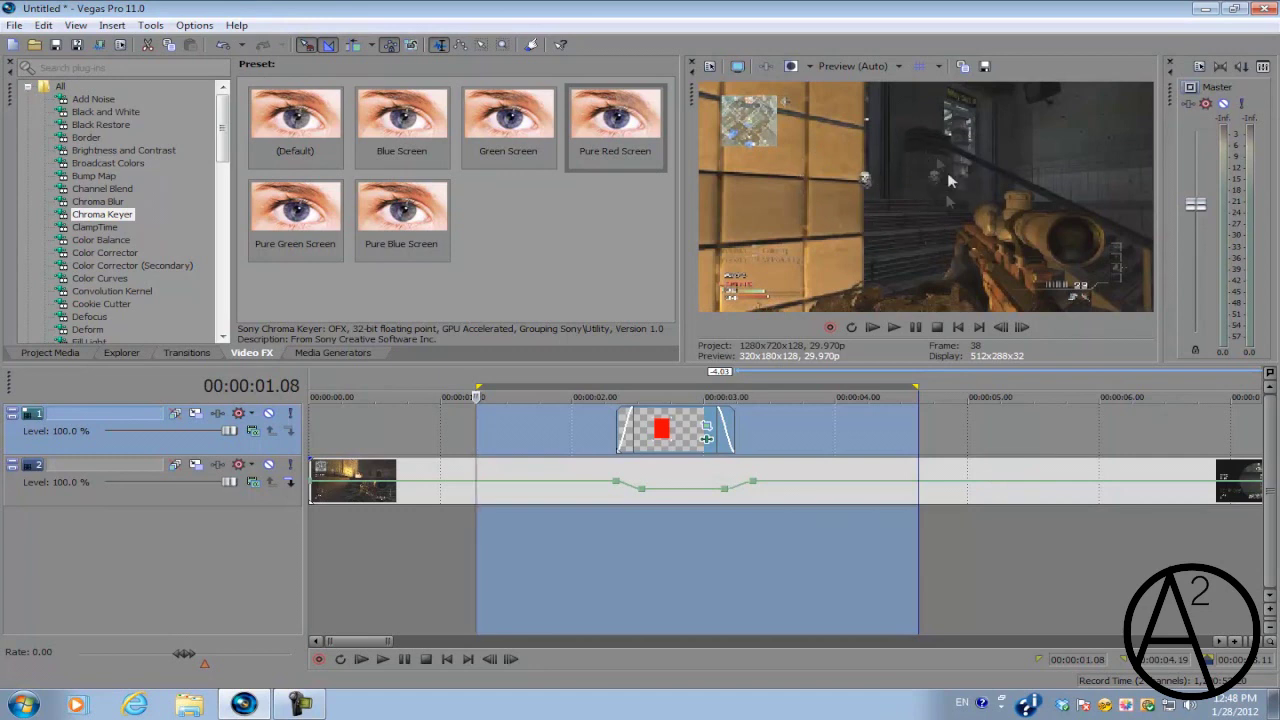
{"action": "key", "text": "space"}
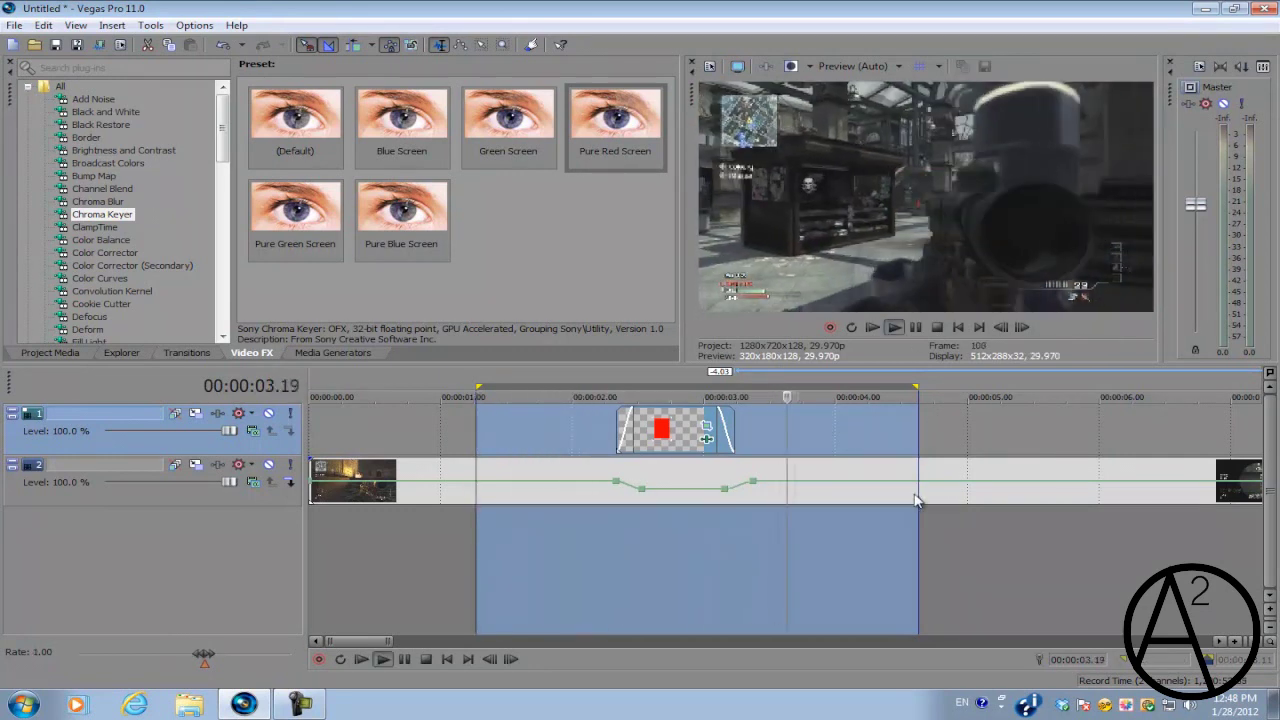
{"action": "left_click", "coordinate": [616, 510]}
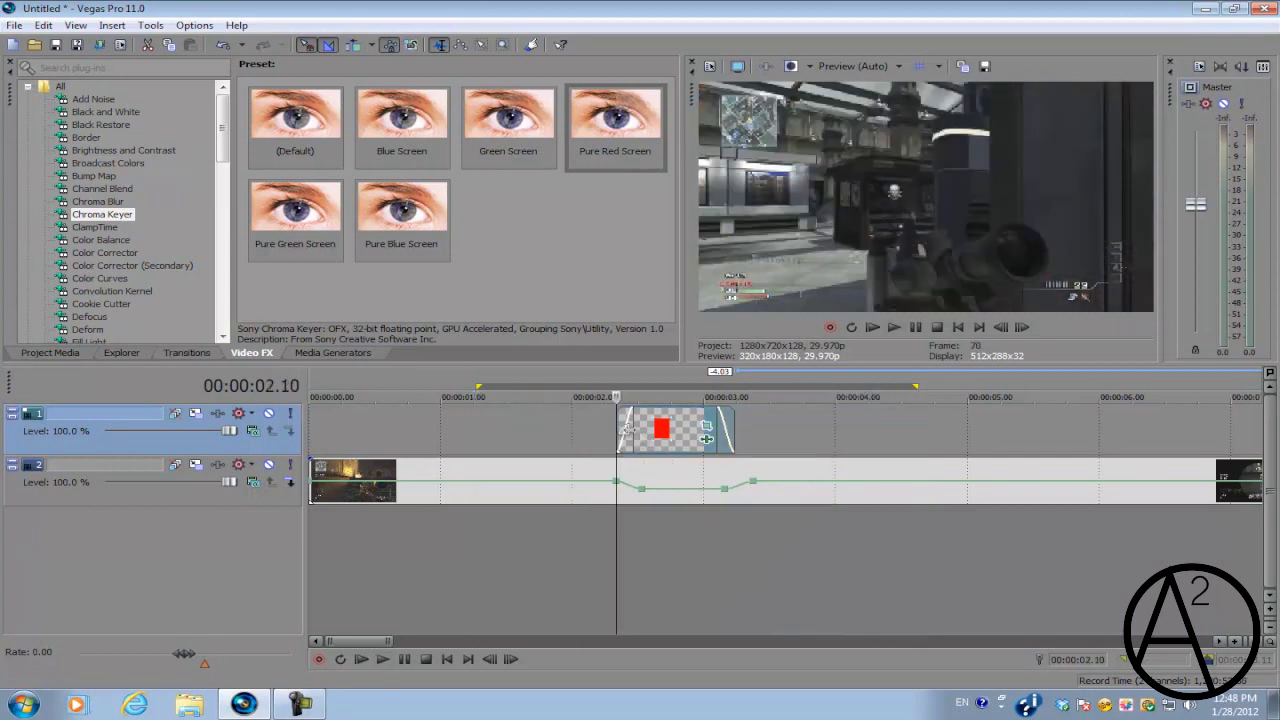
{"action": "scroll", "coordinate": [938, 428], "scroll_direction": "up", "scroll_amount": 4}
{"action": "left_click", "coordinate": [1021, 327]}
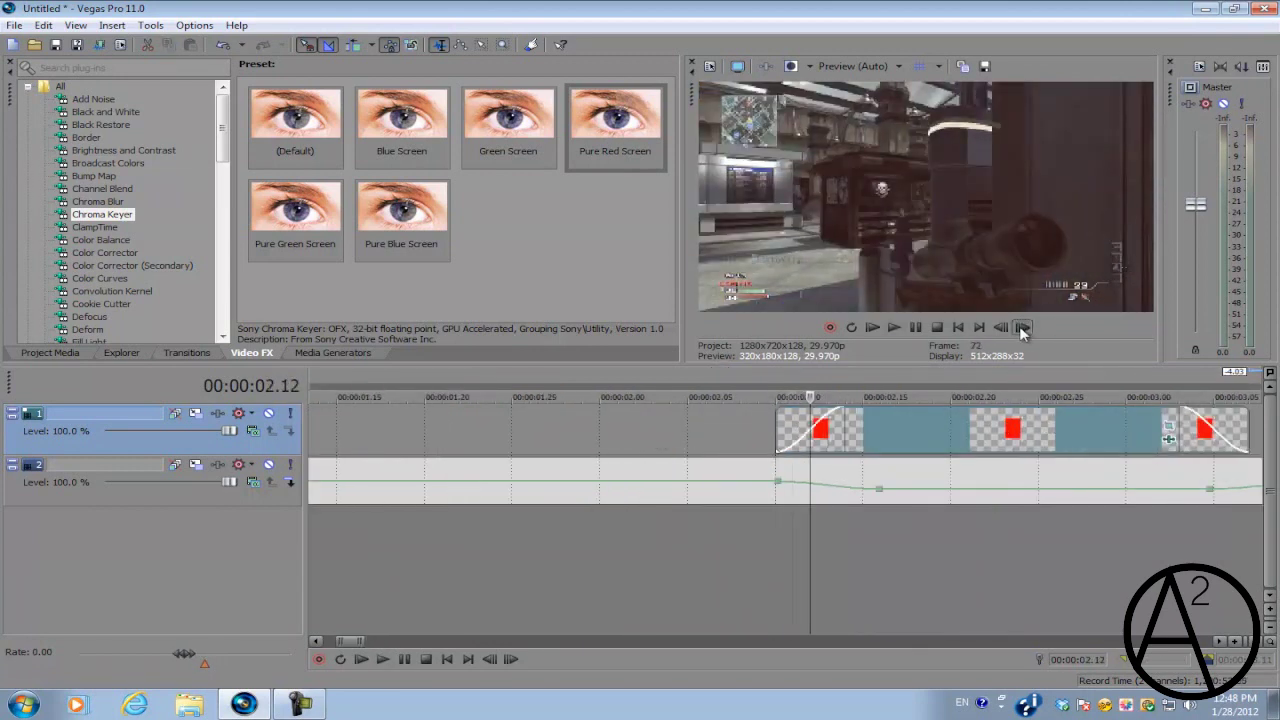
{"action": "left_click", "coordinate": [1021, 327]}
{"action": "left_click", "coordinate": [1021, 327]}
{"action": "left_click", "coordinate": [1021, 327]}
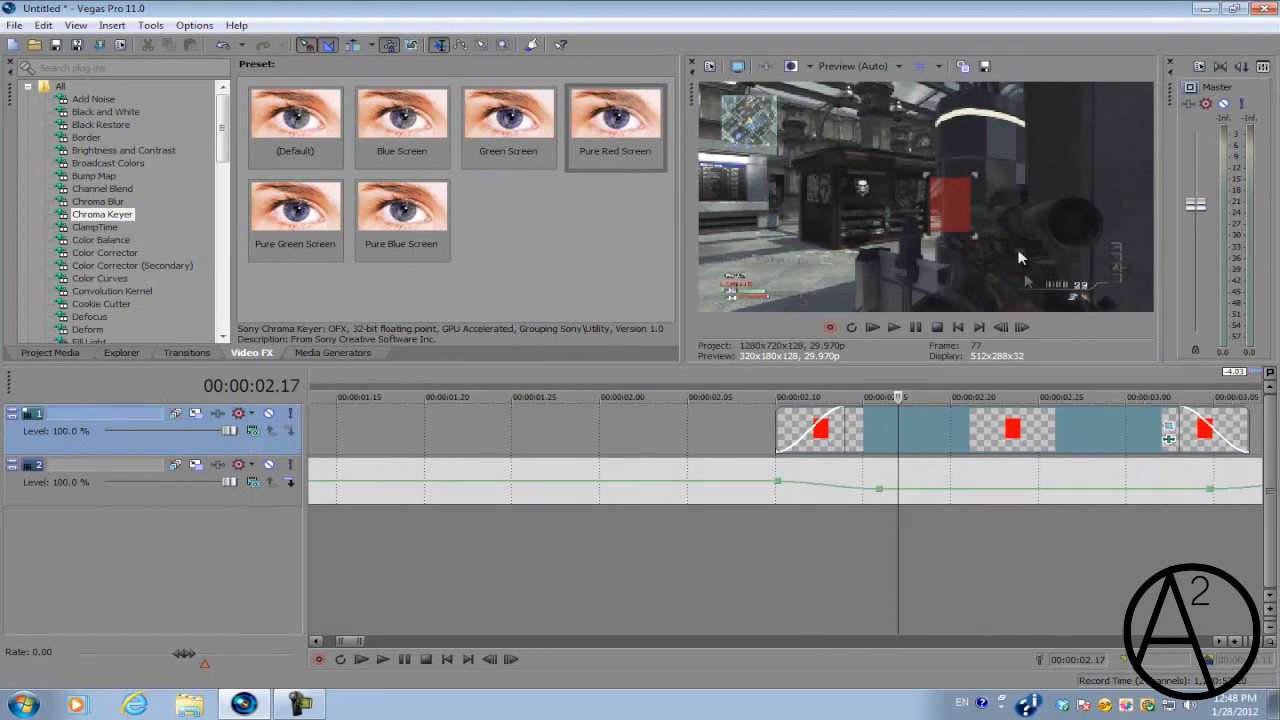
{"action": "left_click", "coordinate": [845, 424]}
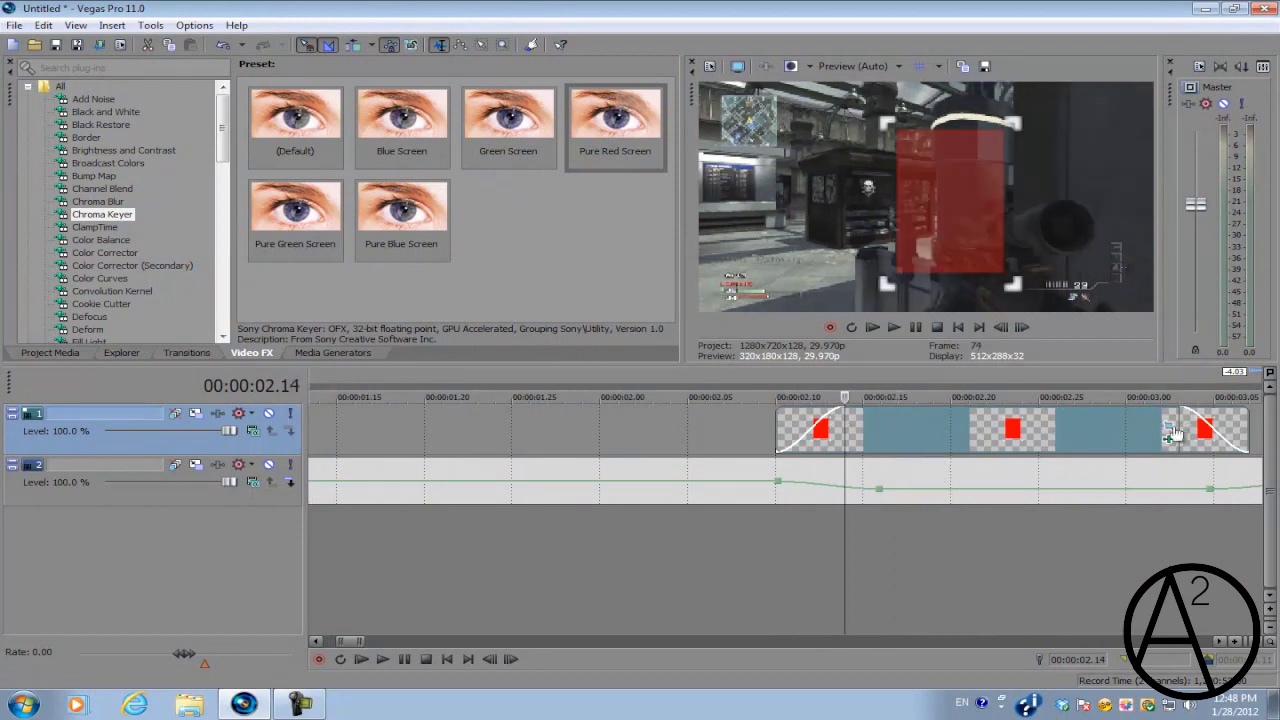
Set the red box's first Pan/Crop keyframe to Smooth interpolation.
{"action": "left_click", "coordinate": [1168, 426]}
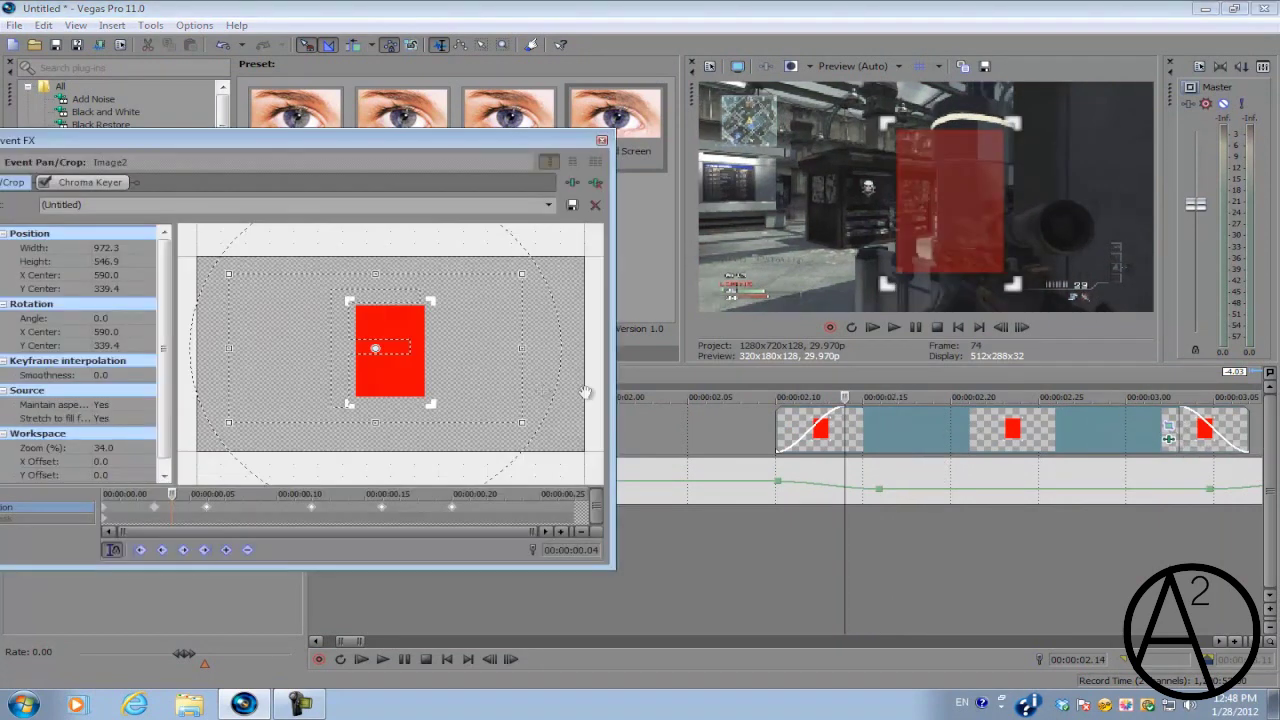
{"action": "left_click", "coordinate": [155, 510]}
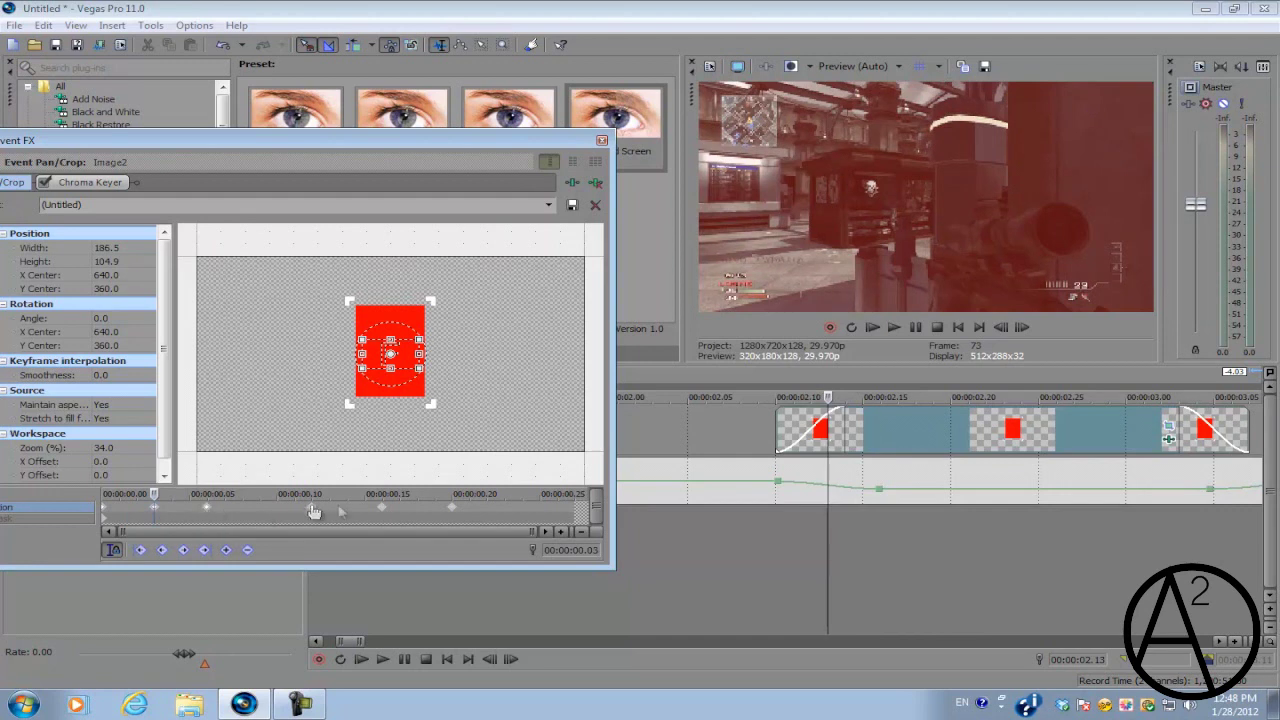
{"action": "right_click", "coordinate": [453, 512]}
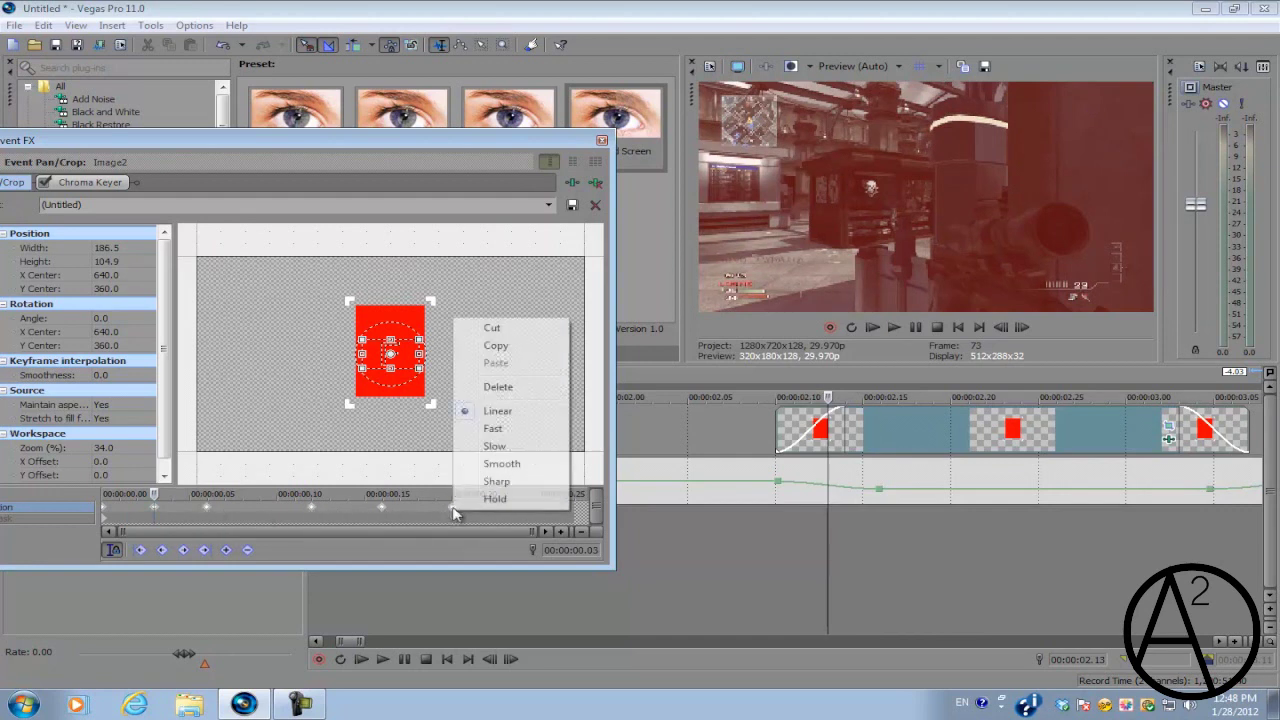
{"action": "left_click", "coordinate": [490, 466]}
{"action": "left_click", "coordinate": [602, 140]}
{"action": "scroll", "coordinate": [876, 400], "scroll_direction": "down", "scroll_amount": 3}
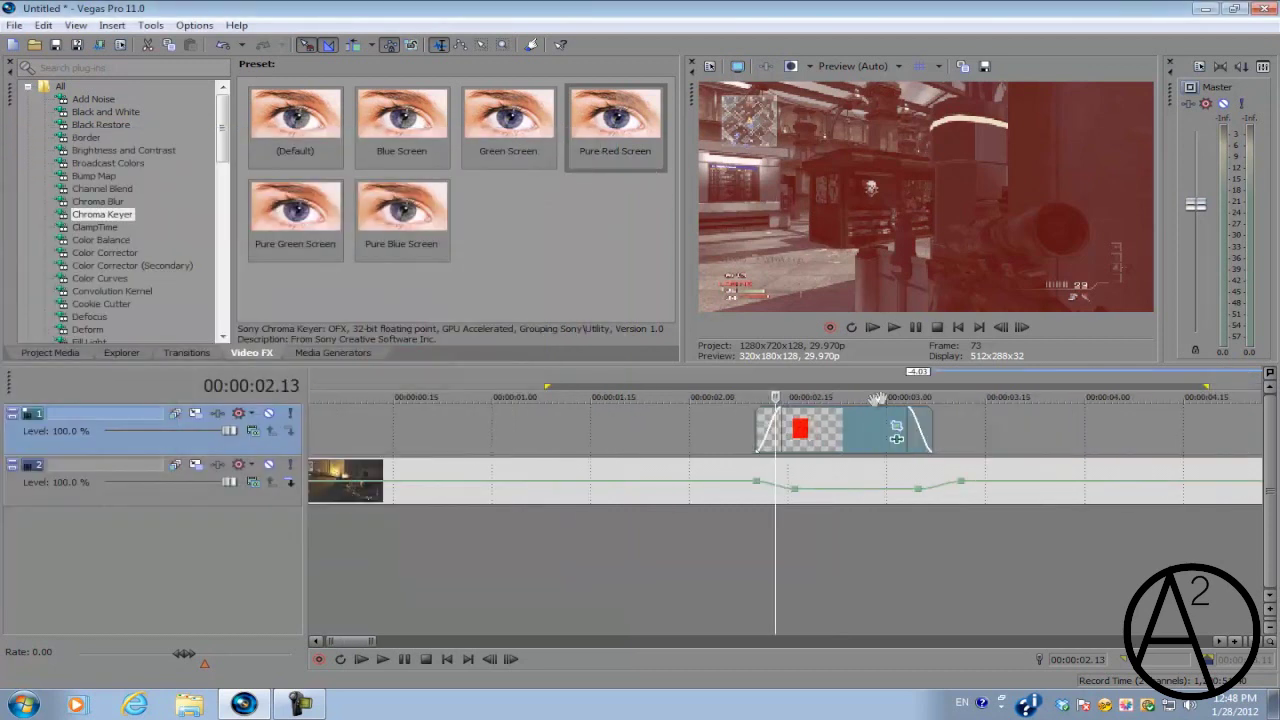
{"action": "key", "text": "space"}
{"action": "double_click", "coordinate": [869, 413]}
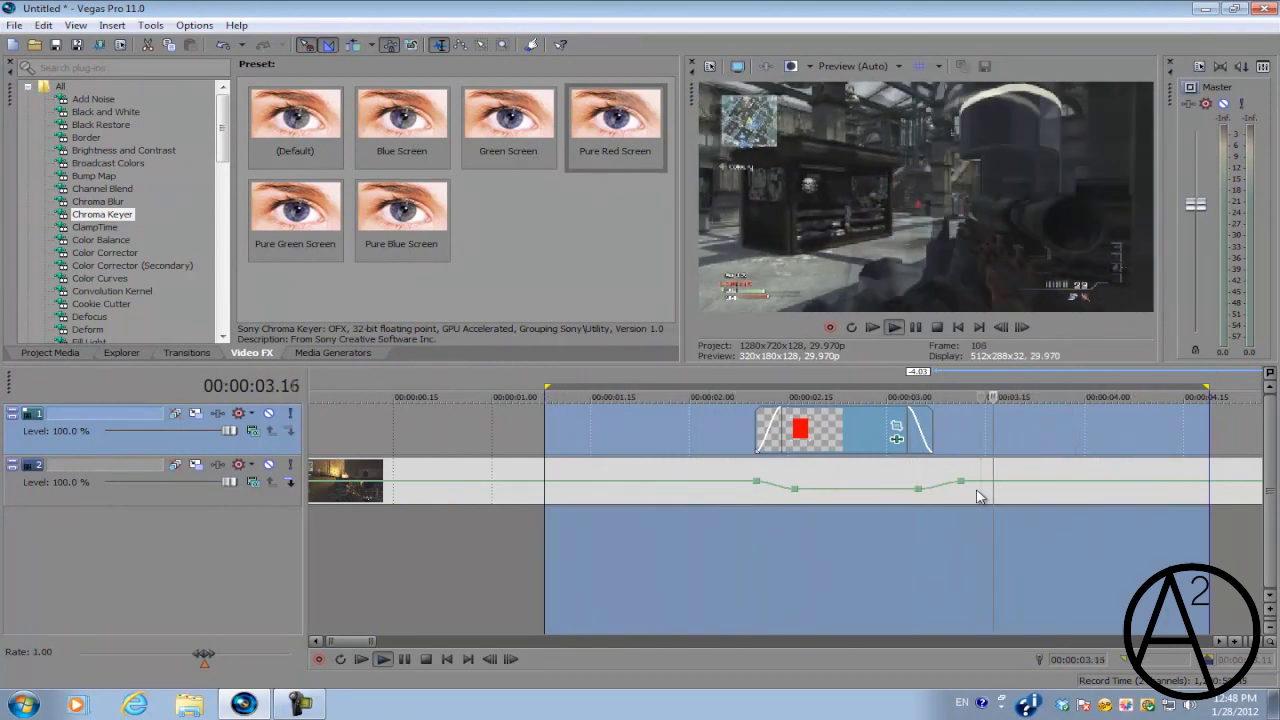
{"action": "key", "text": "space"}
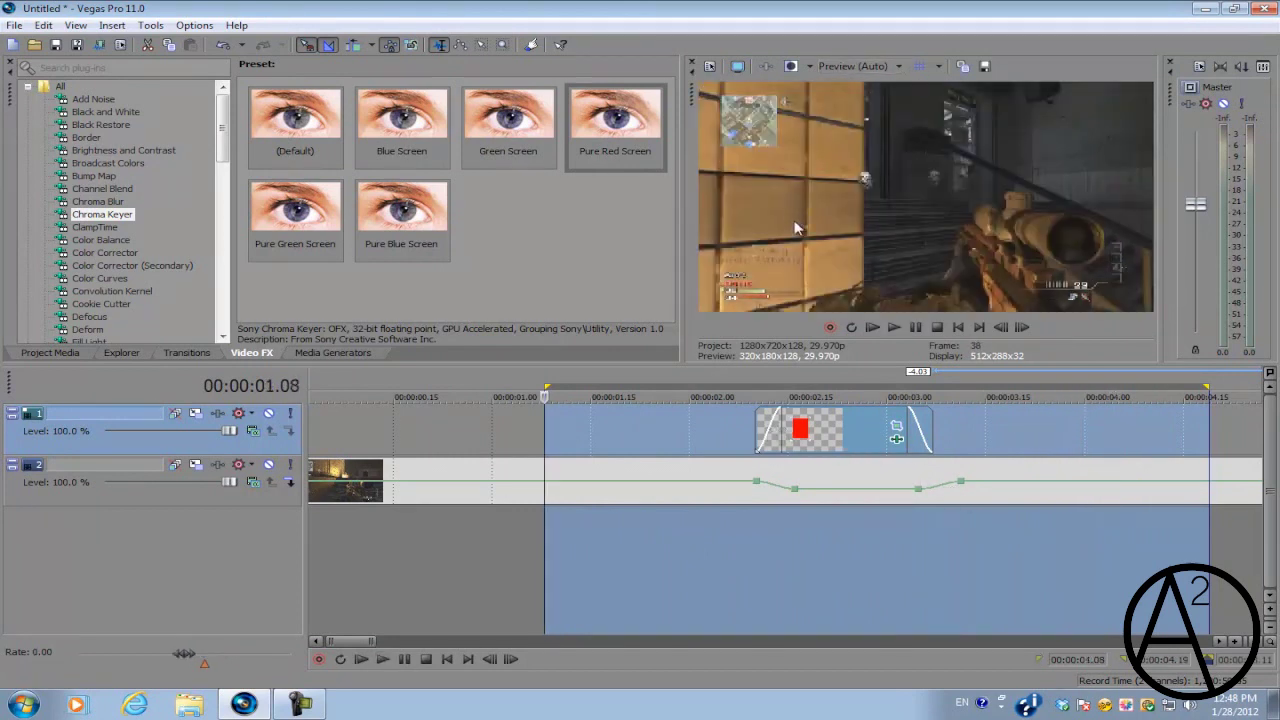